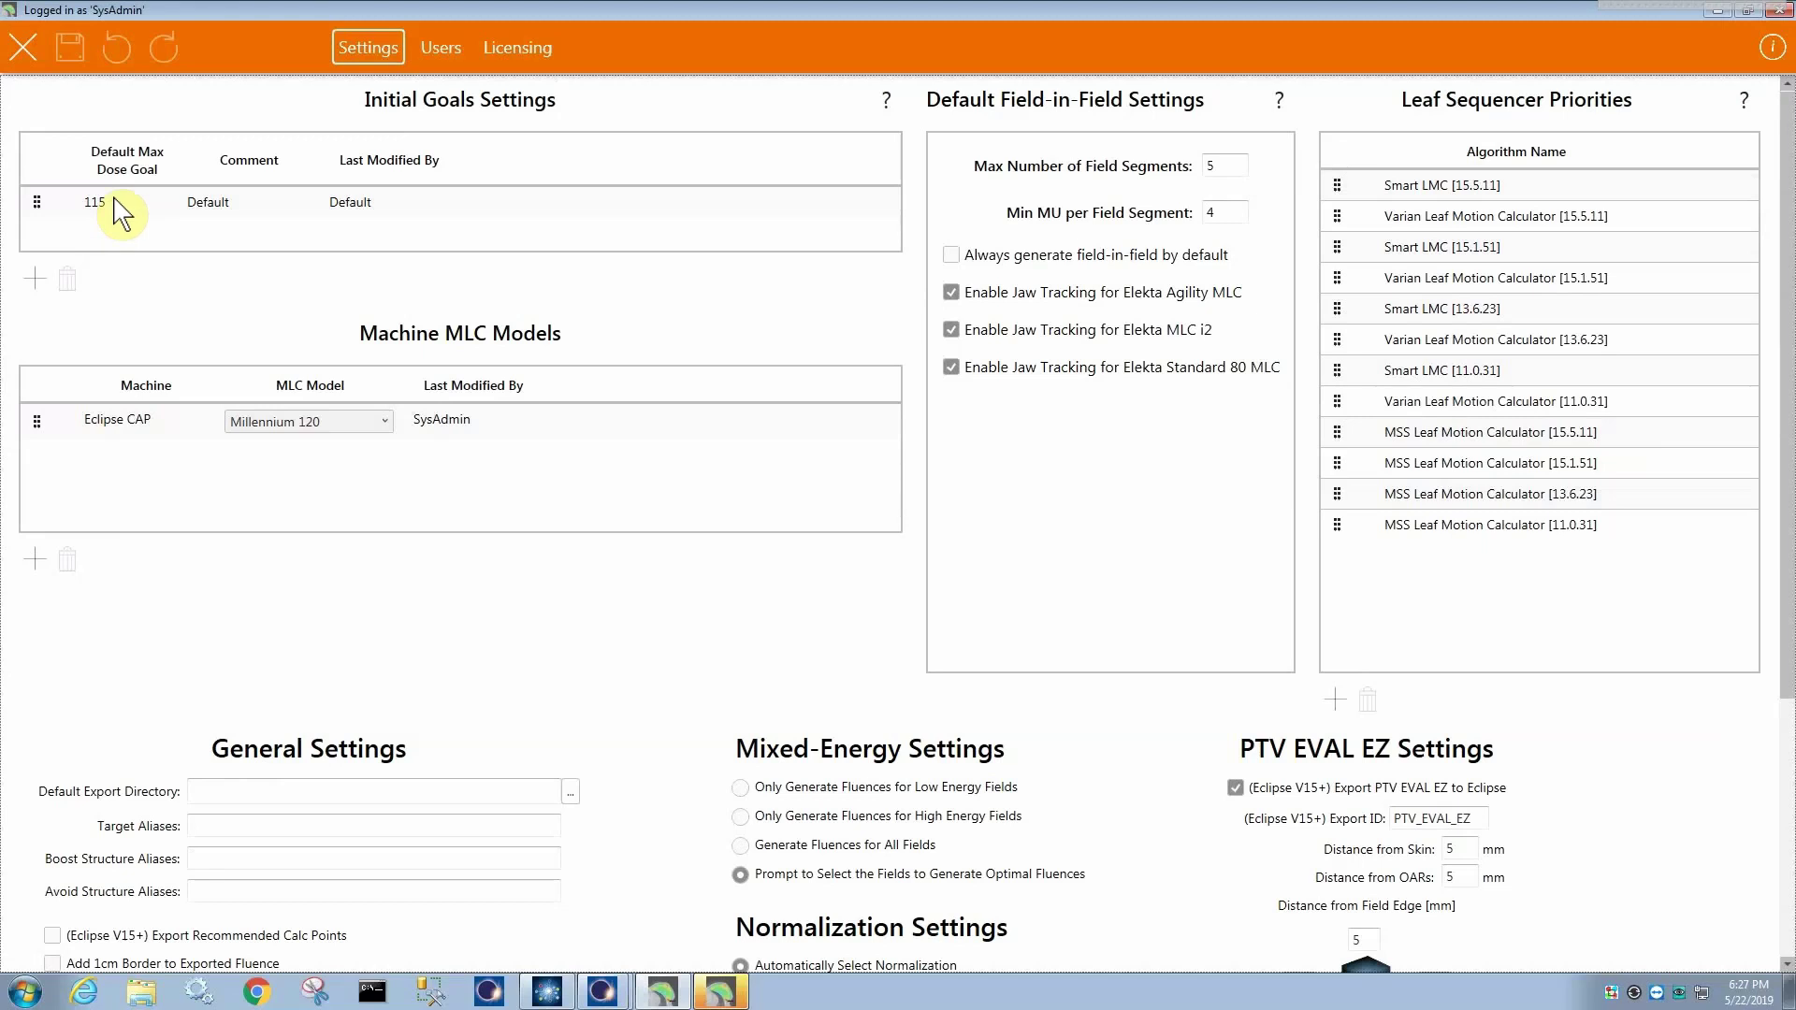
pyautogui.click(121, 211)
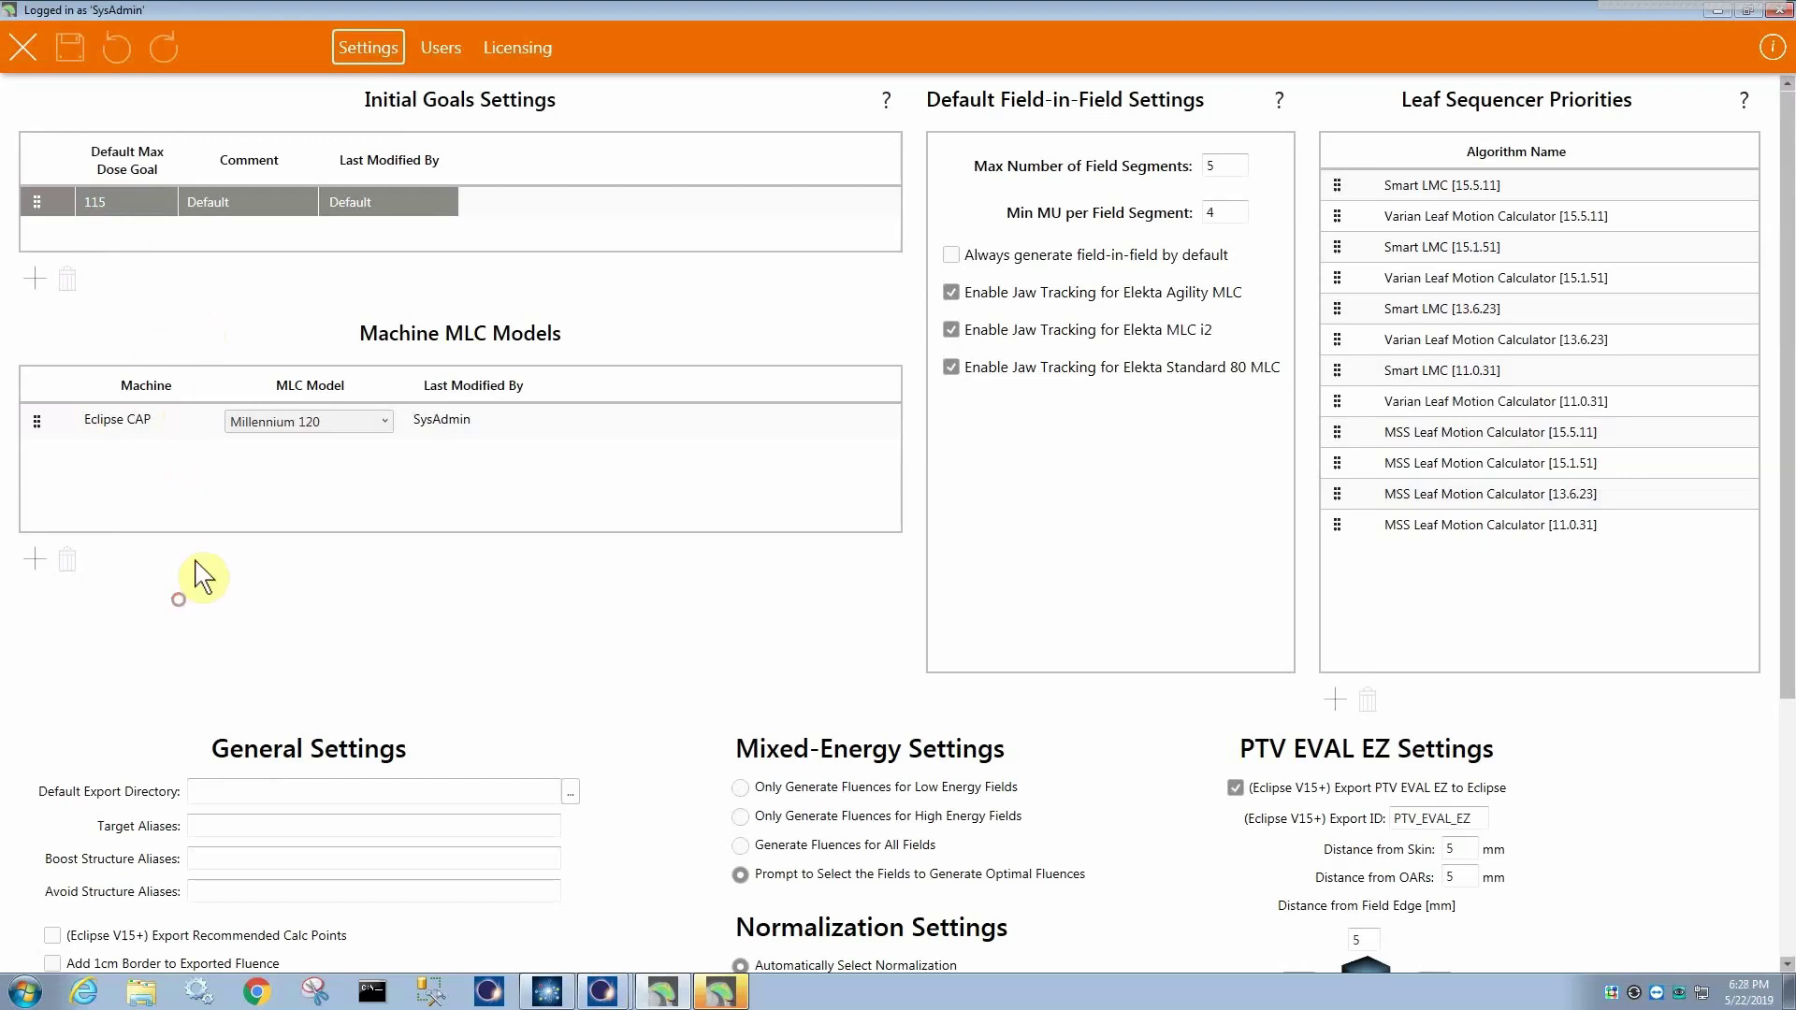
# - Add a machine named 21IX to the Machine MLC Models, using the Millennium 120 MLC model
pyautogui.scroll(-1, 147, 458)
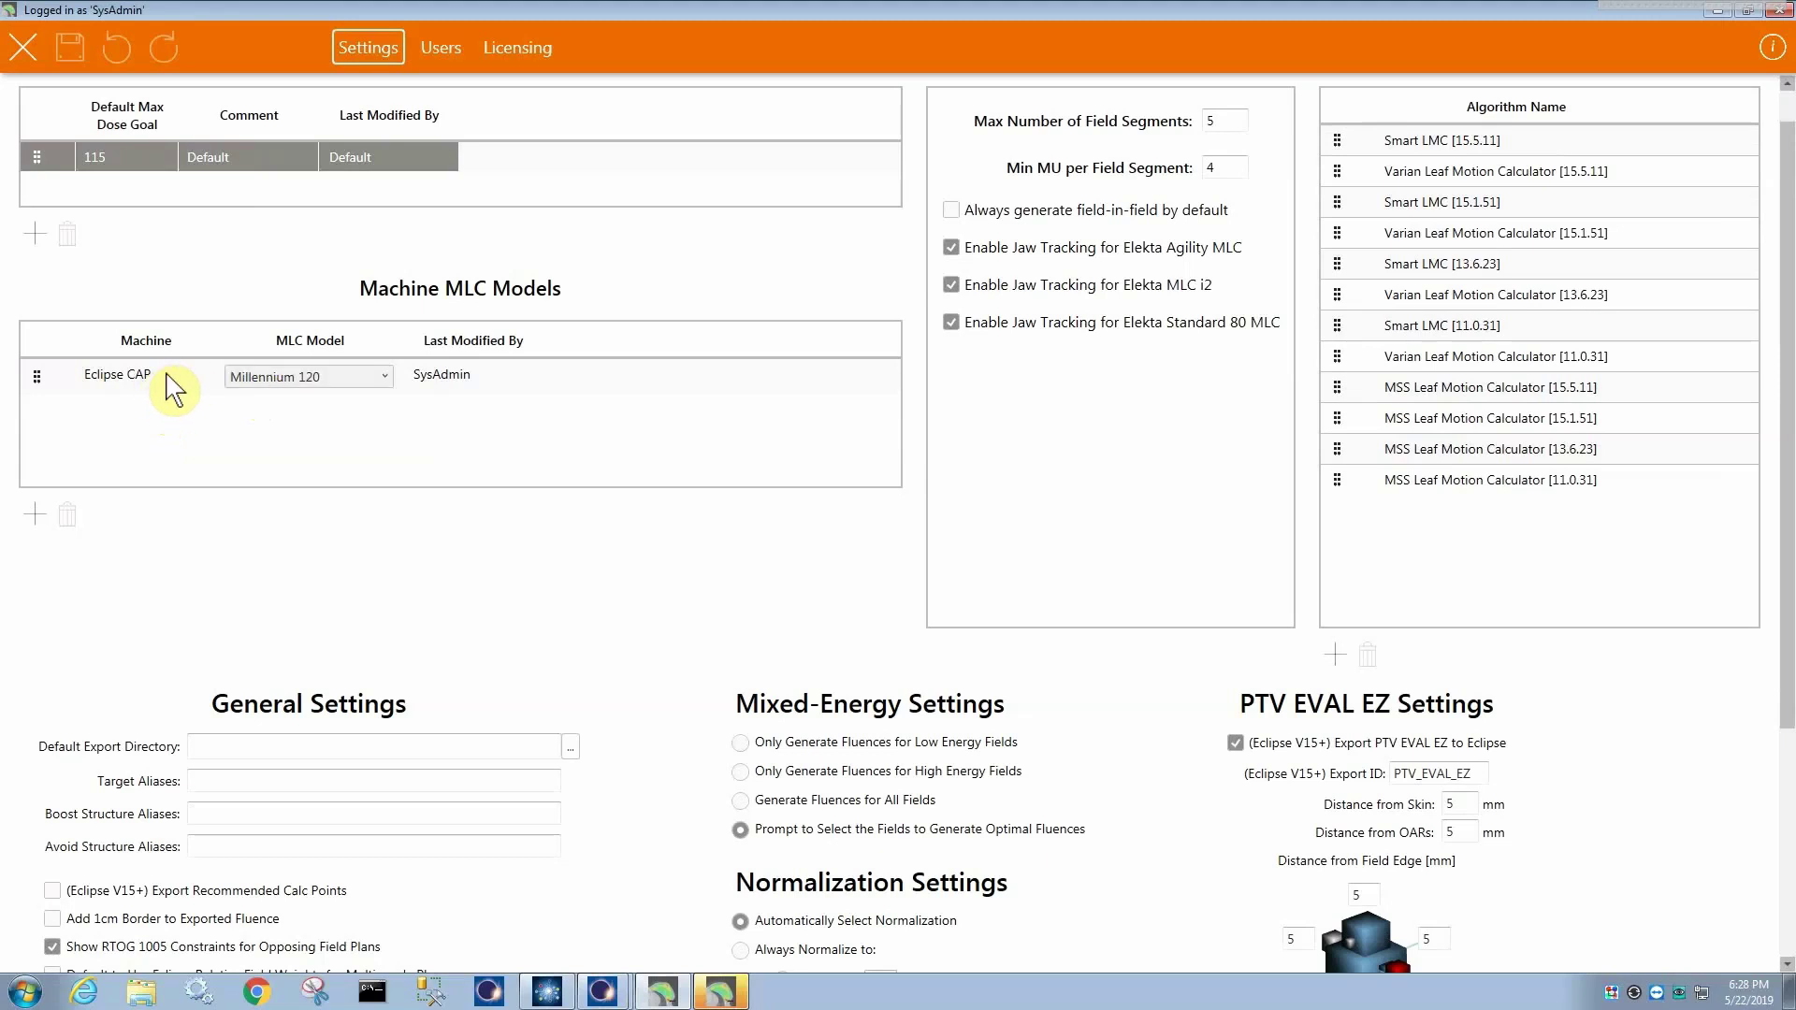
pyautogui.click(34, 514)
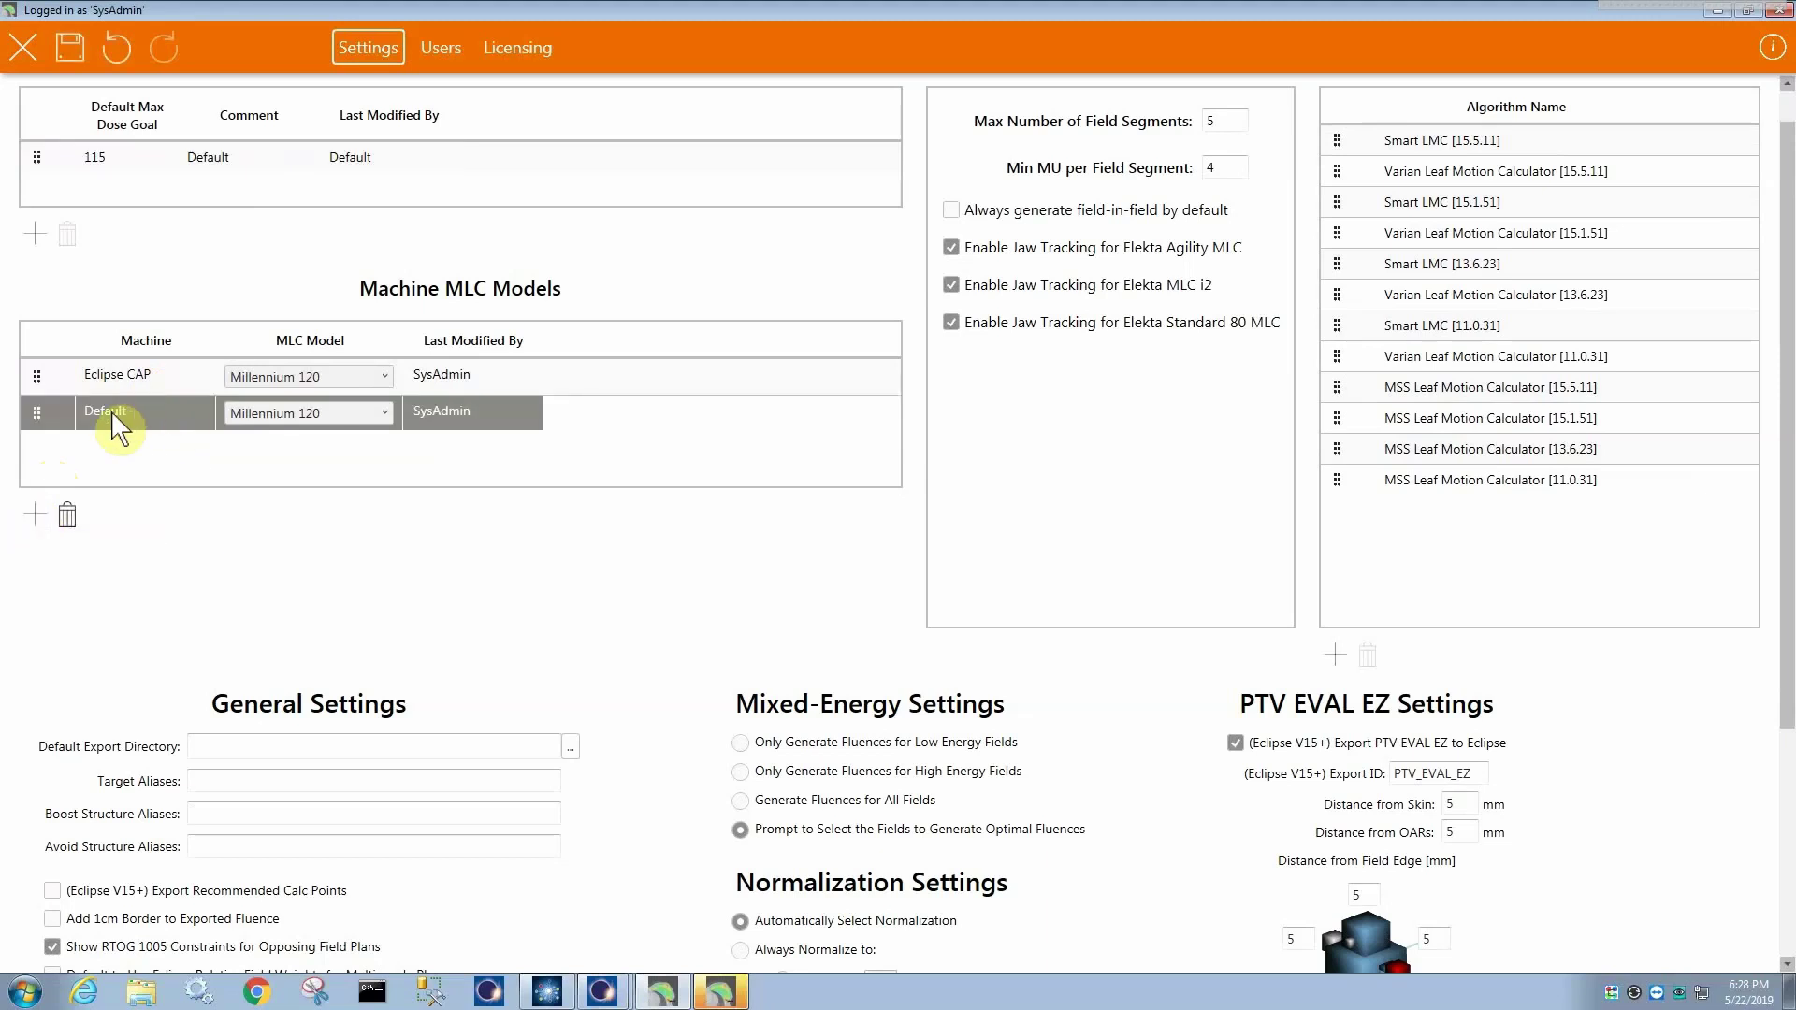
pyautogui.click(112, 425)
pyautogui.doubleClick(199, 408)
pyautogui.write('21IX')
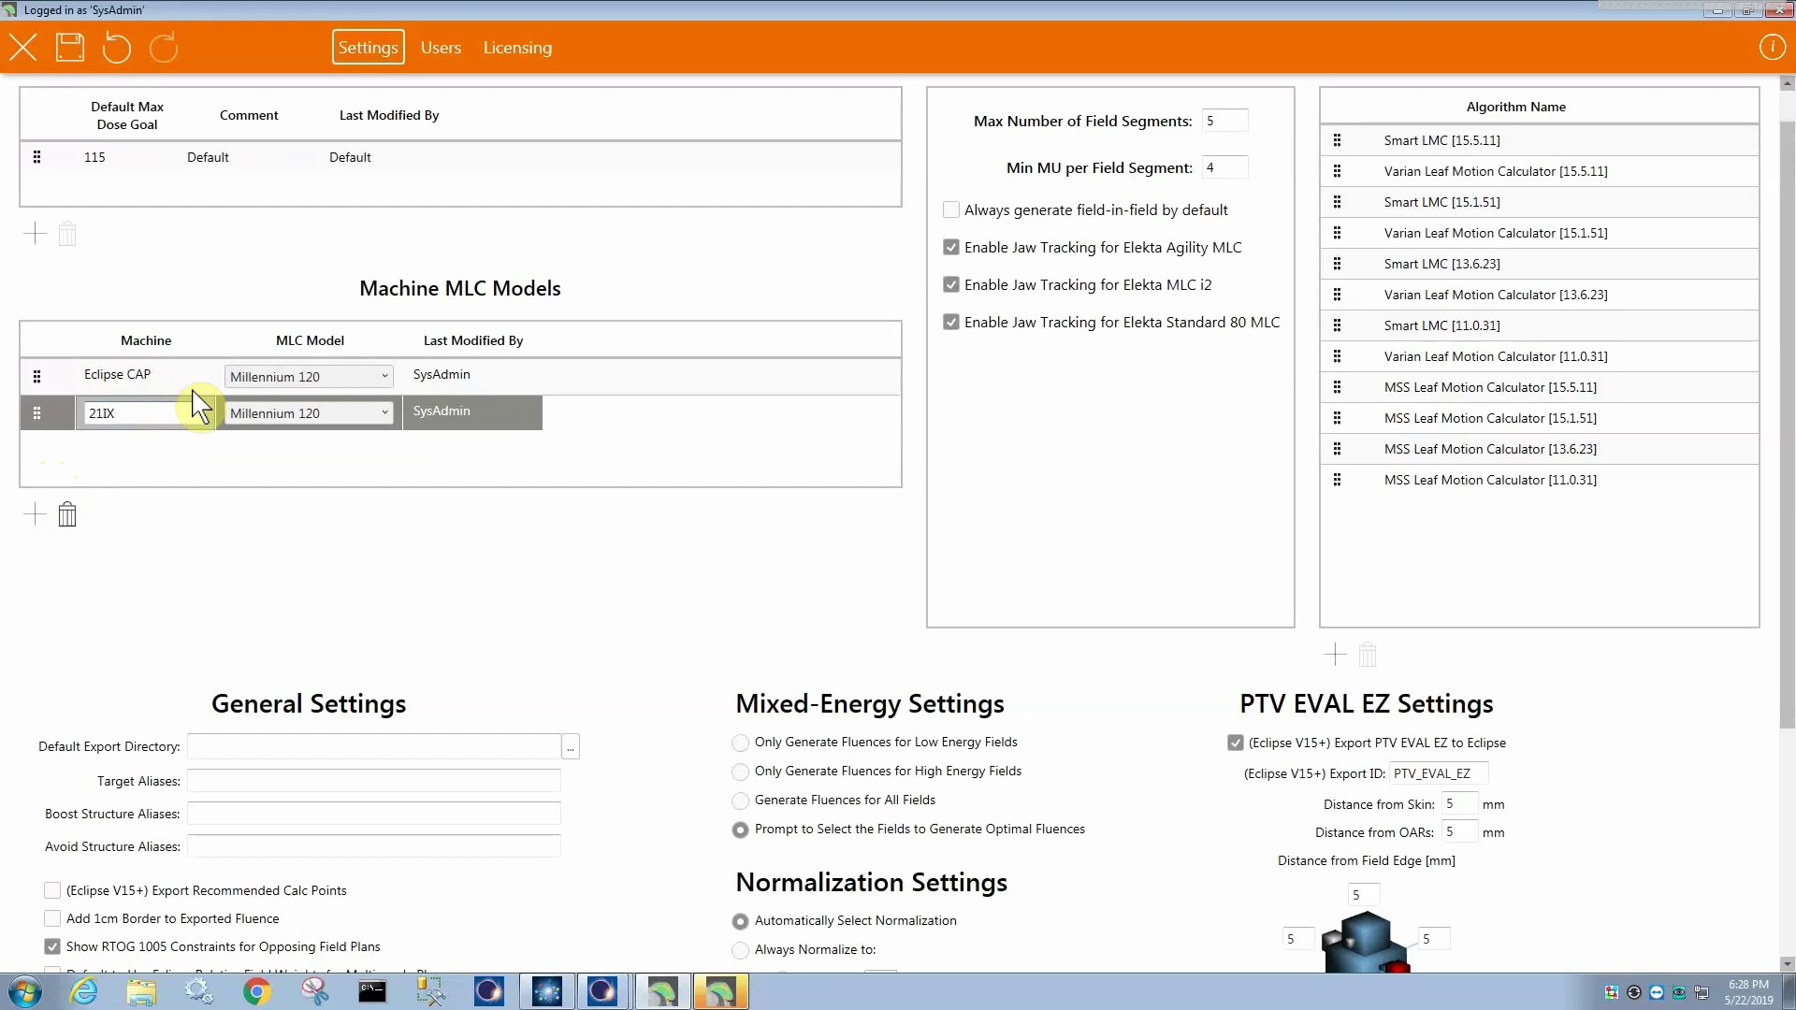
pyautogui.click(299, 412)
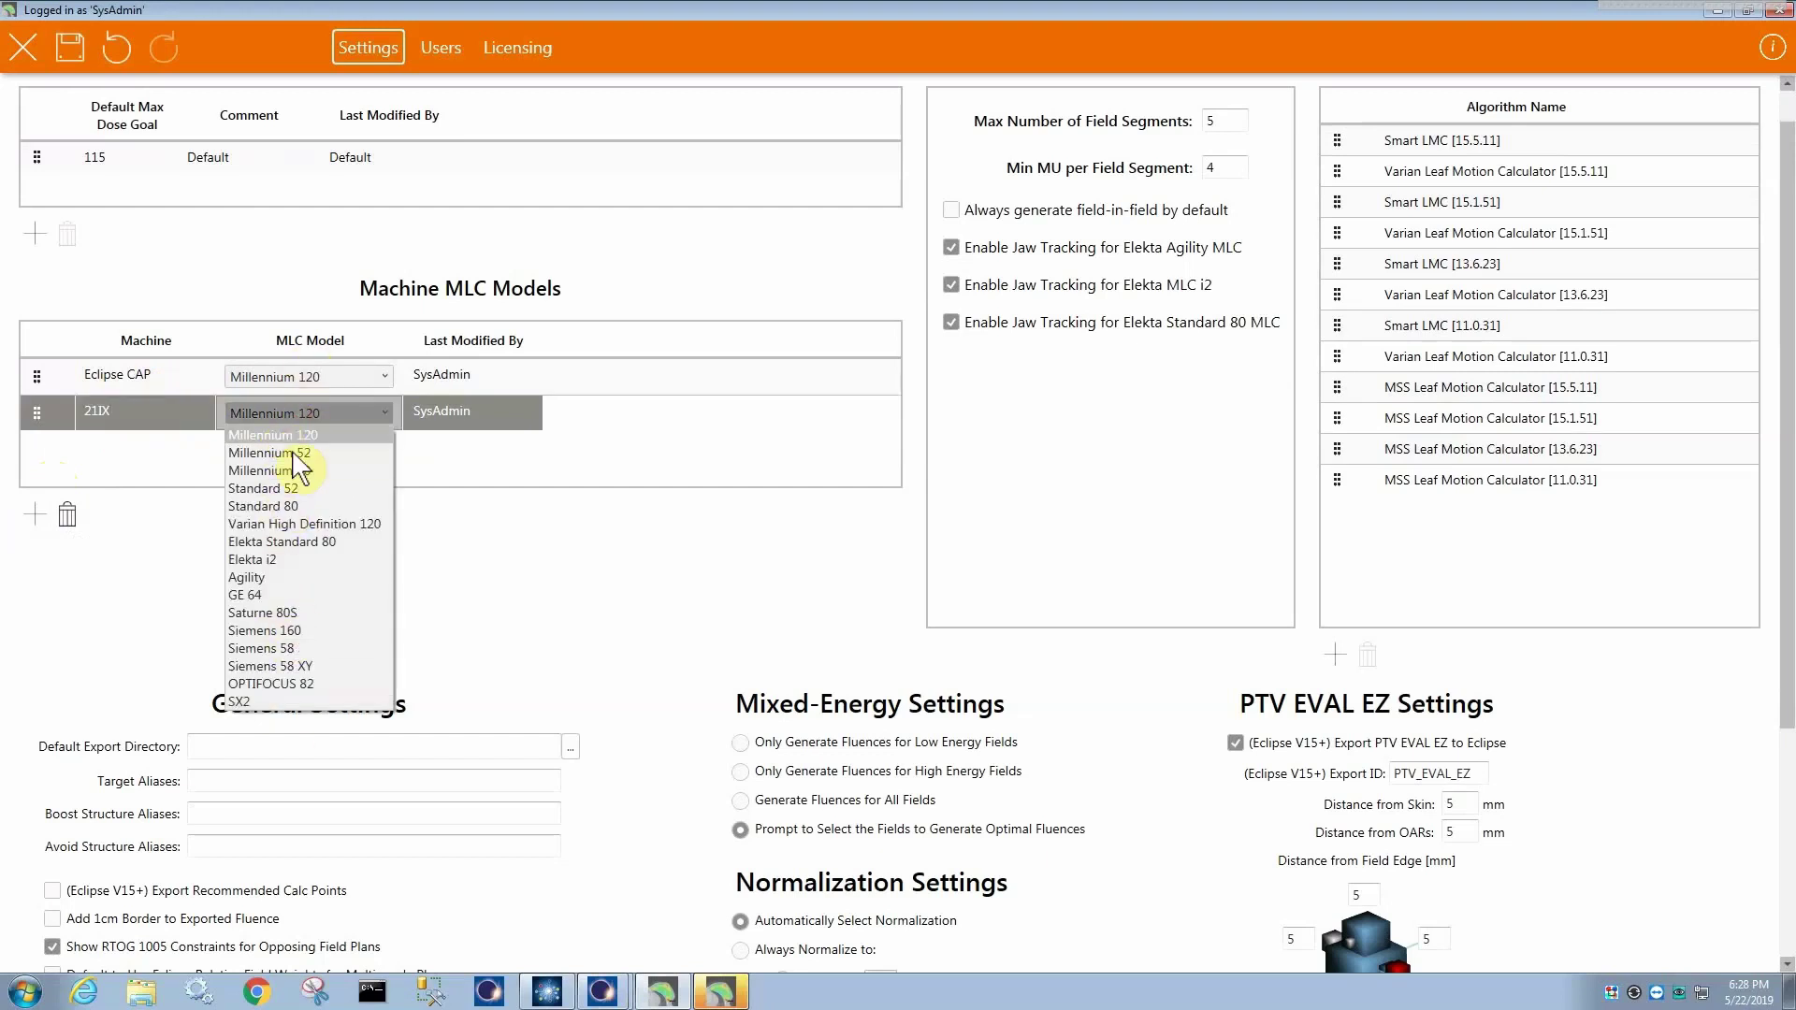
pyautogui.click(327, 421)
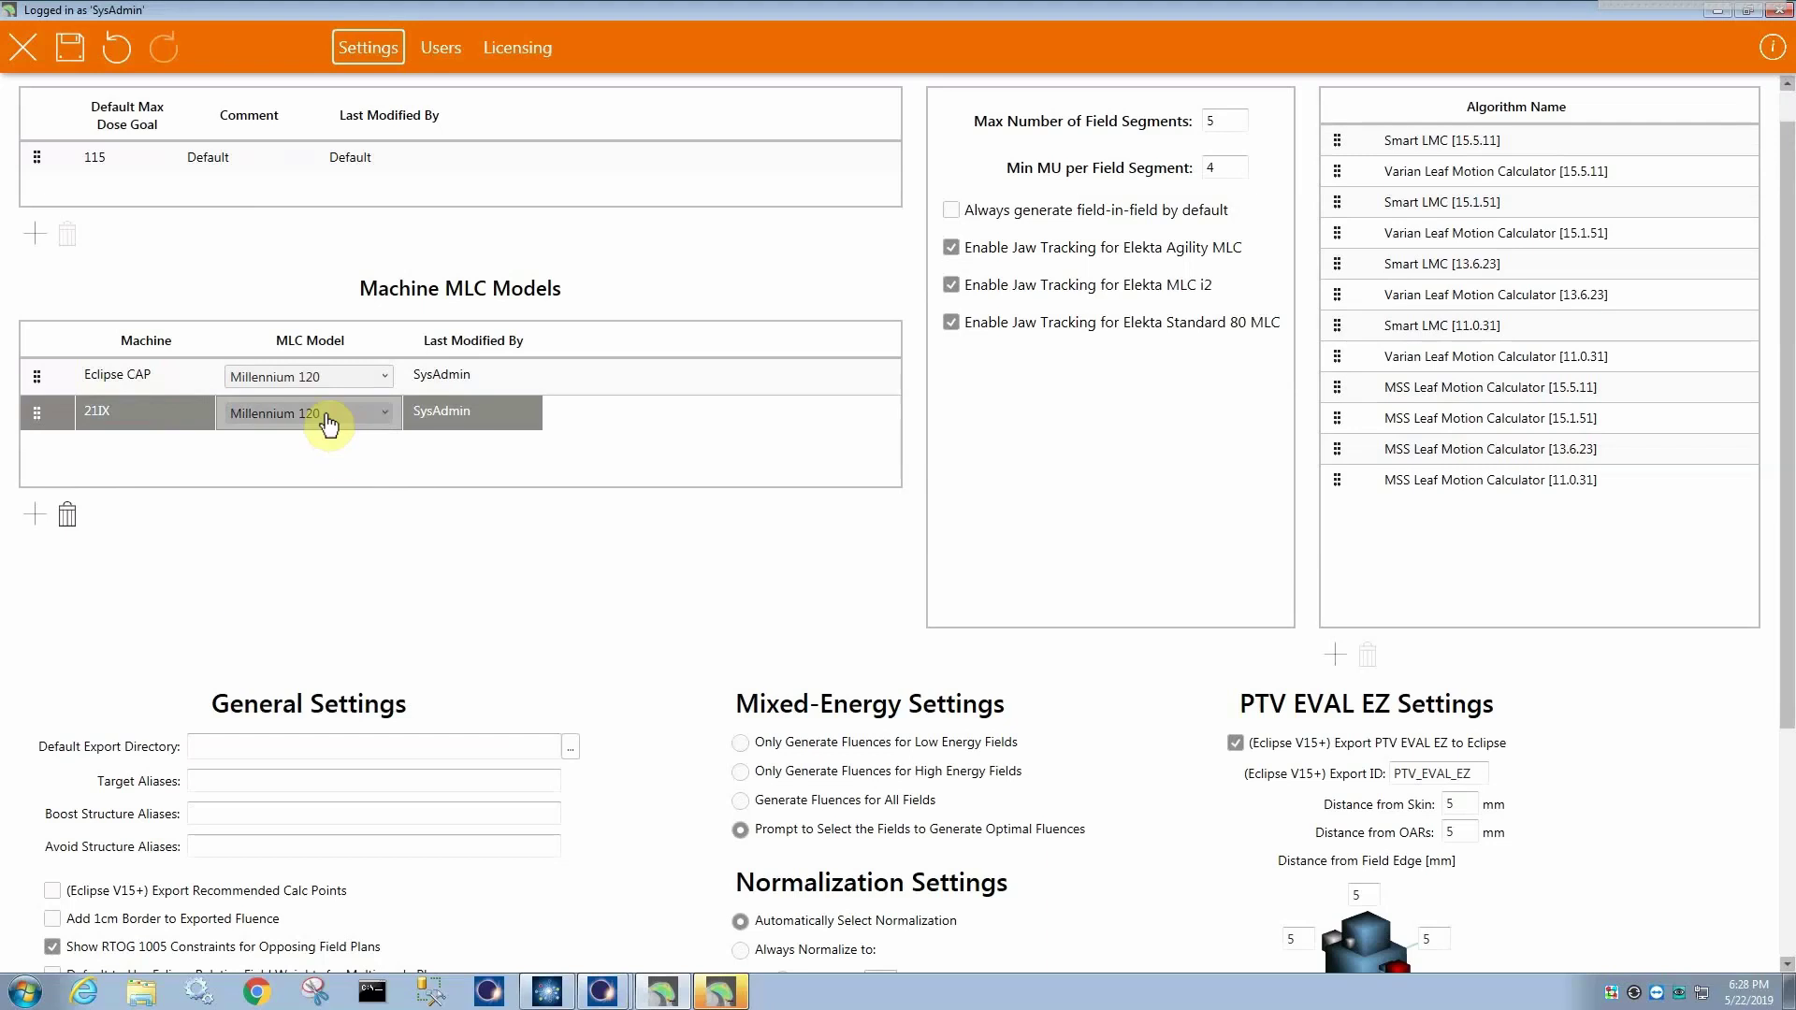
pyautogui.click(327, 421)
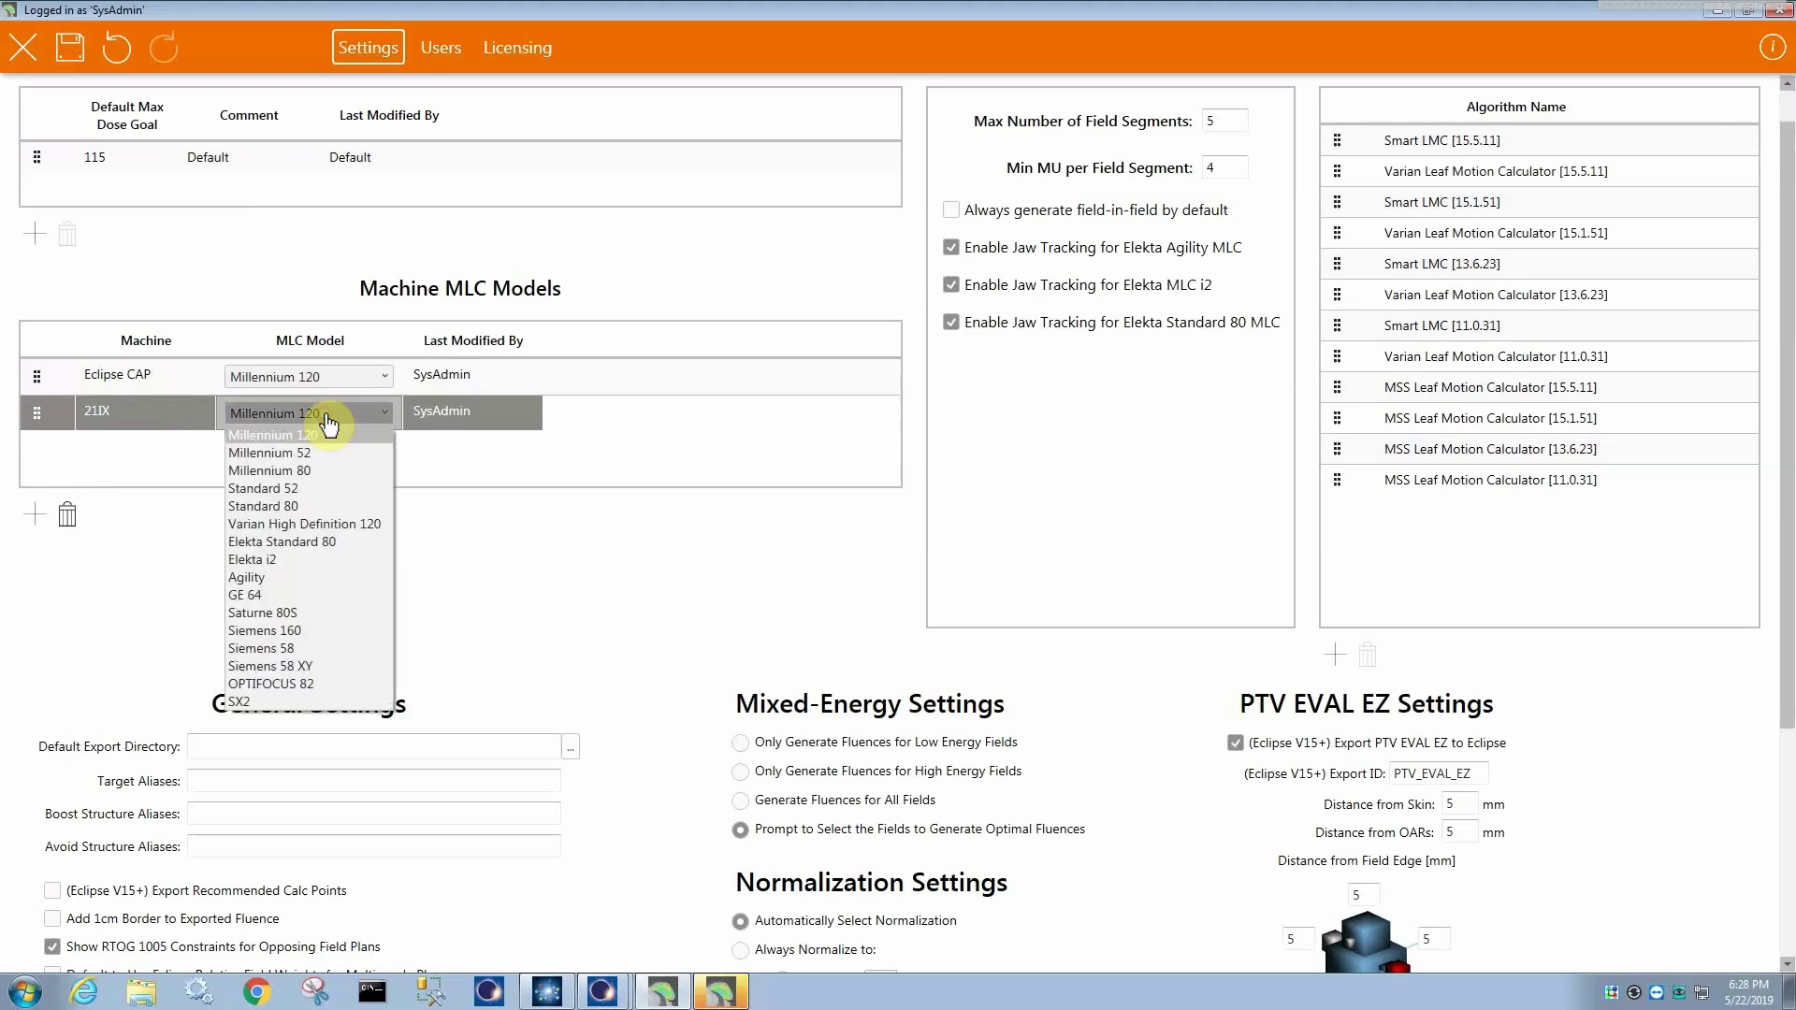
pyautogui.click(327, 422)
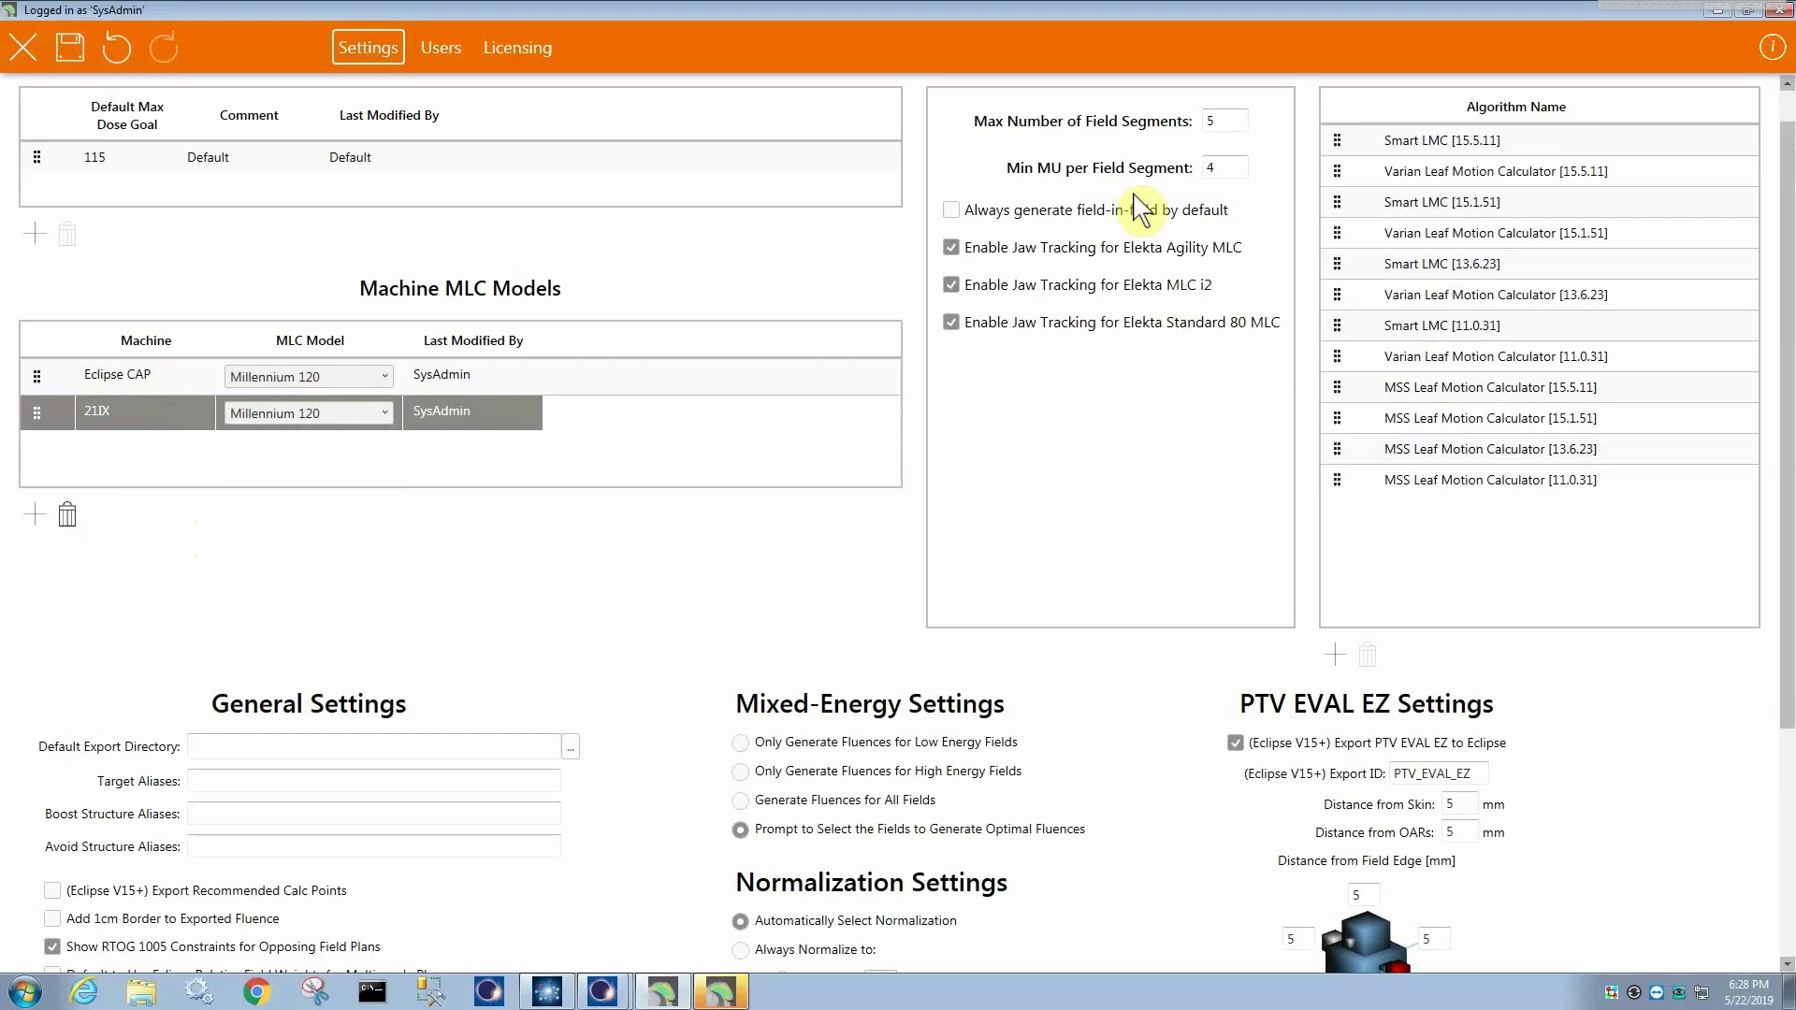
# - Examine the default field-in-field settings for maximum segments, minimum MU per segment and automatic field-in-field generation
pyautogui.scroll(1, 1783, 264)
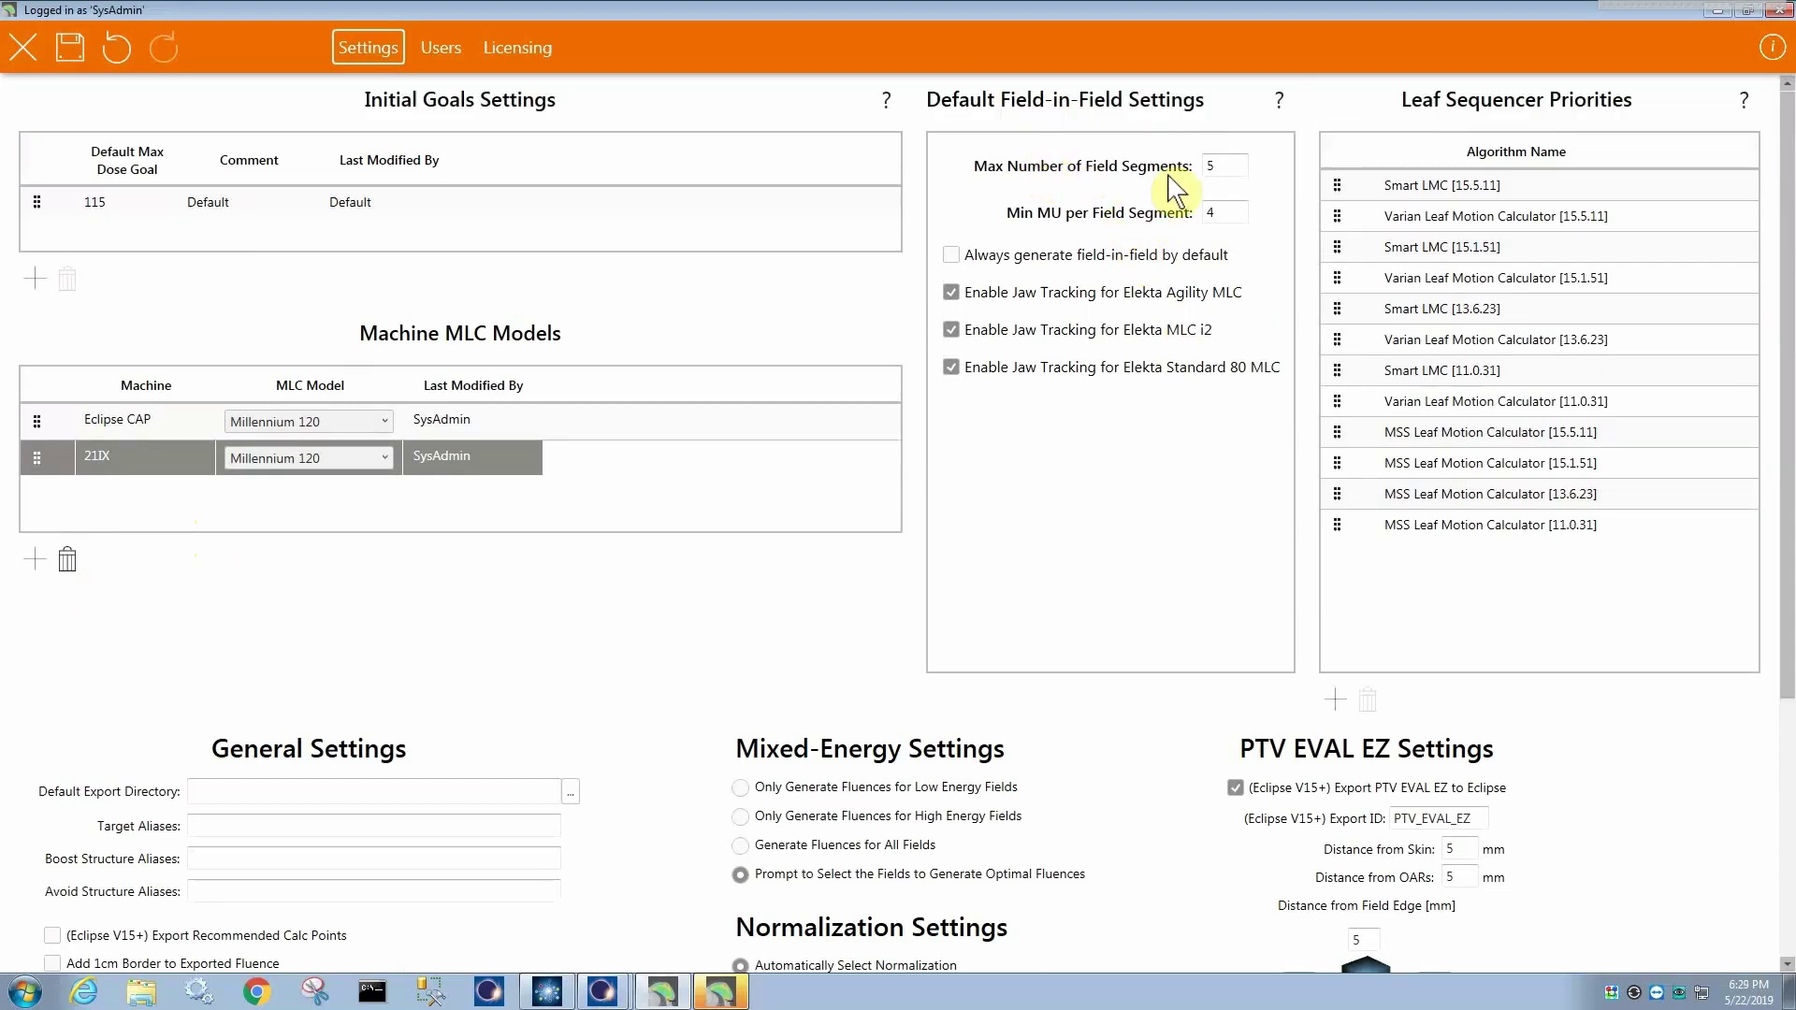
pyautogui.doubleClick(1220, 165)
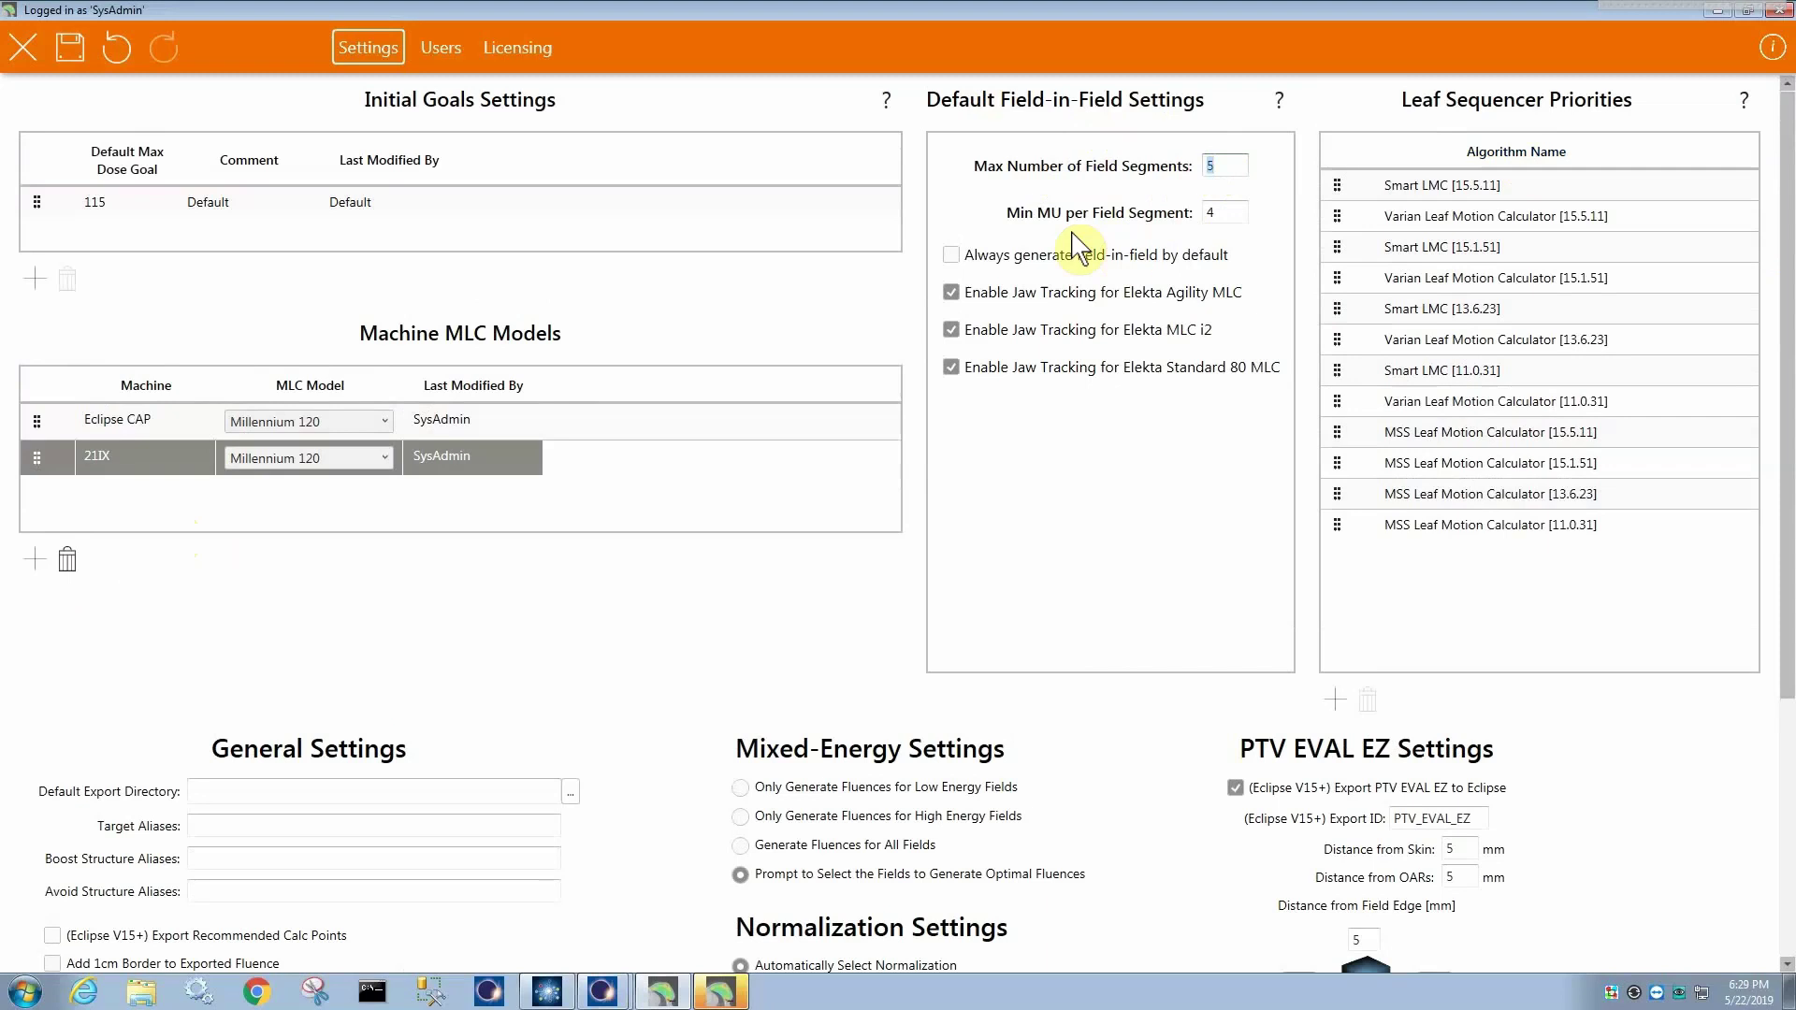
pyautogui.doubleClick(1216, 212)
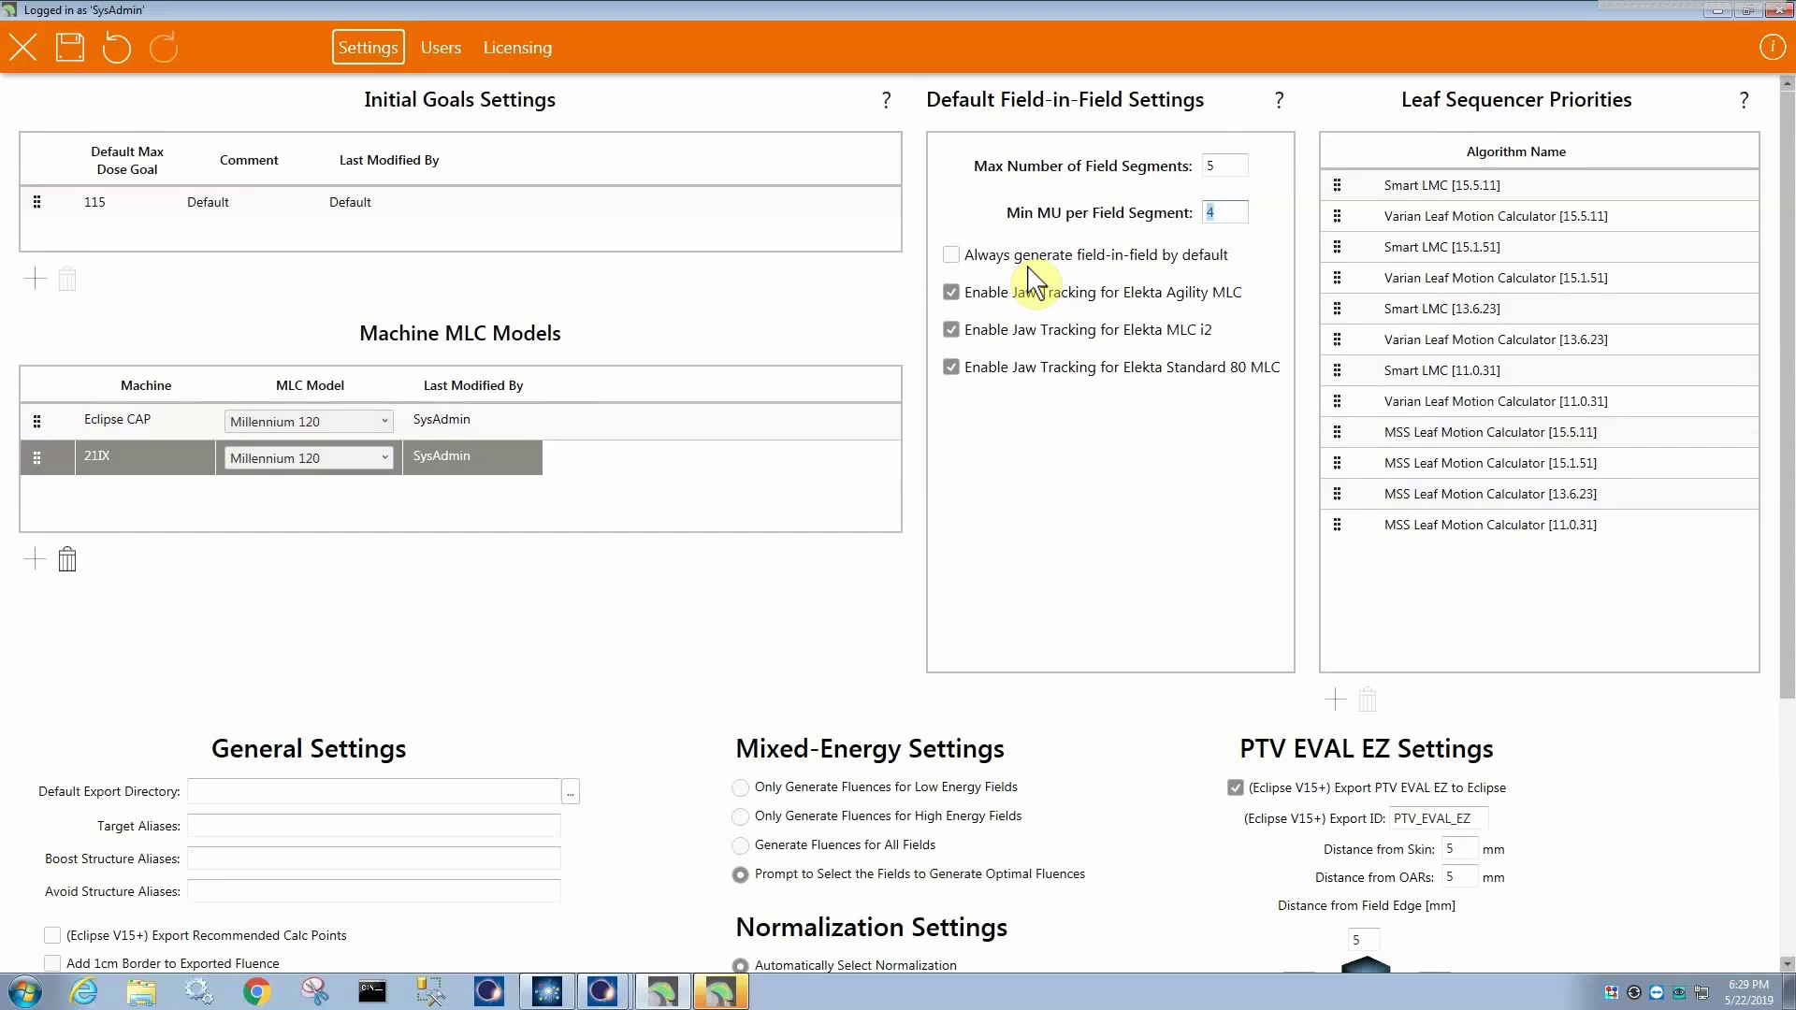
pyautogui.click(953, 260)
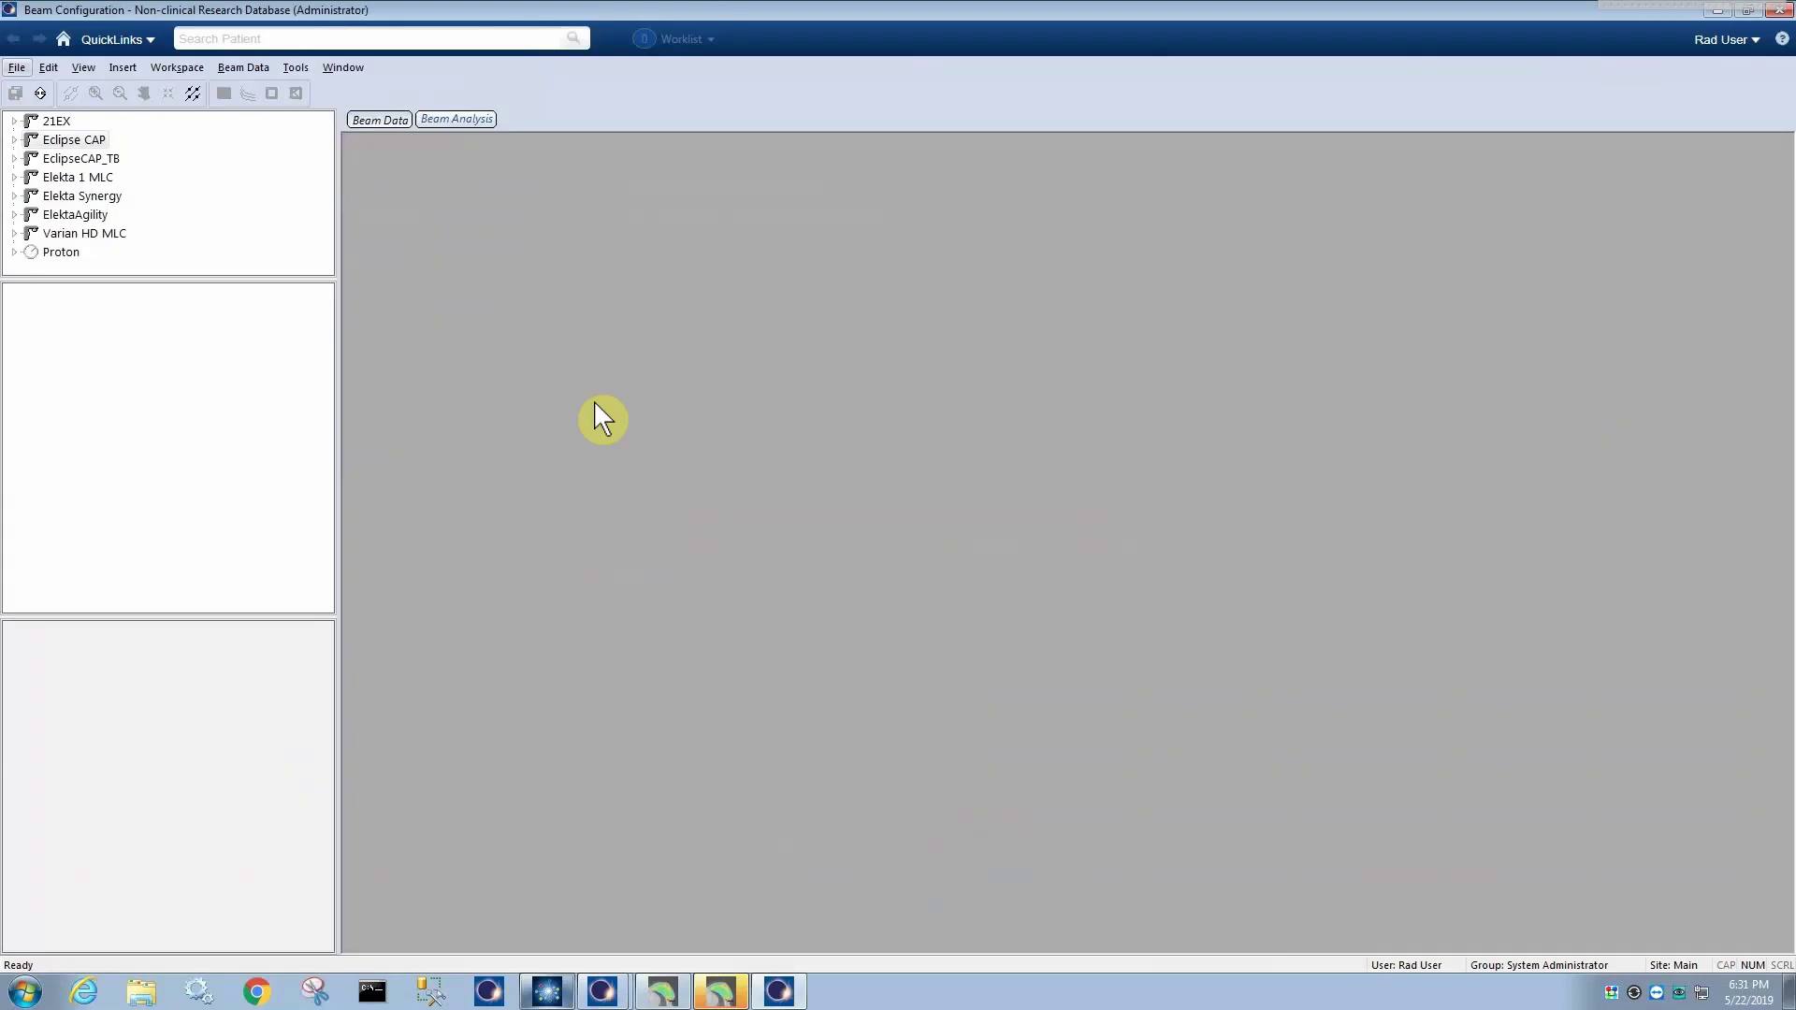
# - Open the calculation model configuration in Beam Configuration and copy the model name Smart LMC [15.5.11]
pyautogui.click(243, 68)
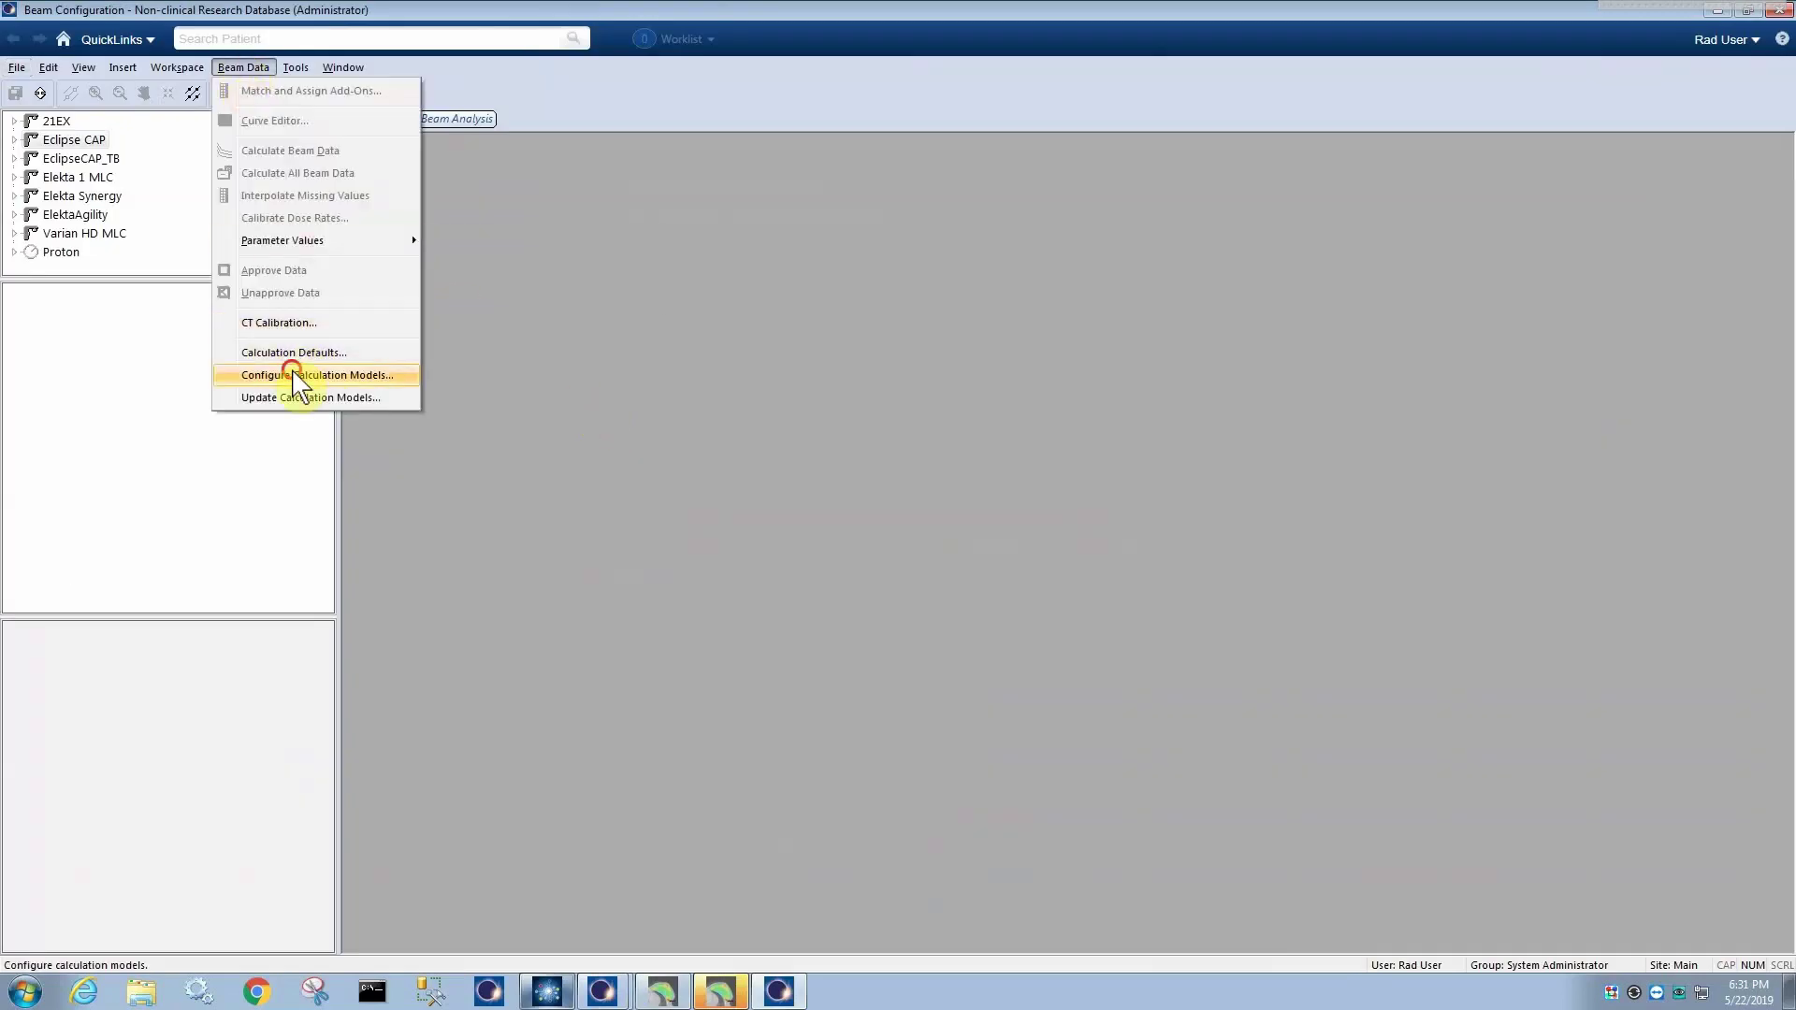
pyautogui.click(298, 376)
pyautogui.moveTo(760, 406); pyautogui.dragTo(759, 561)
pyautogui.click(591, 568)
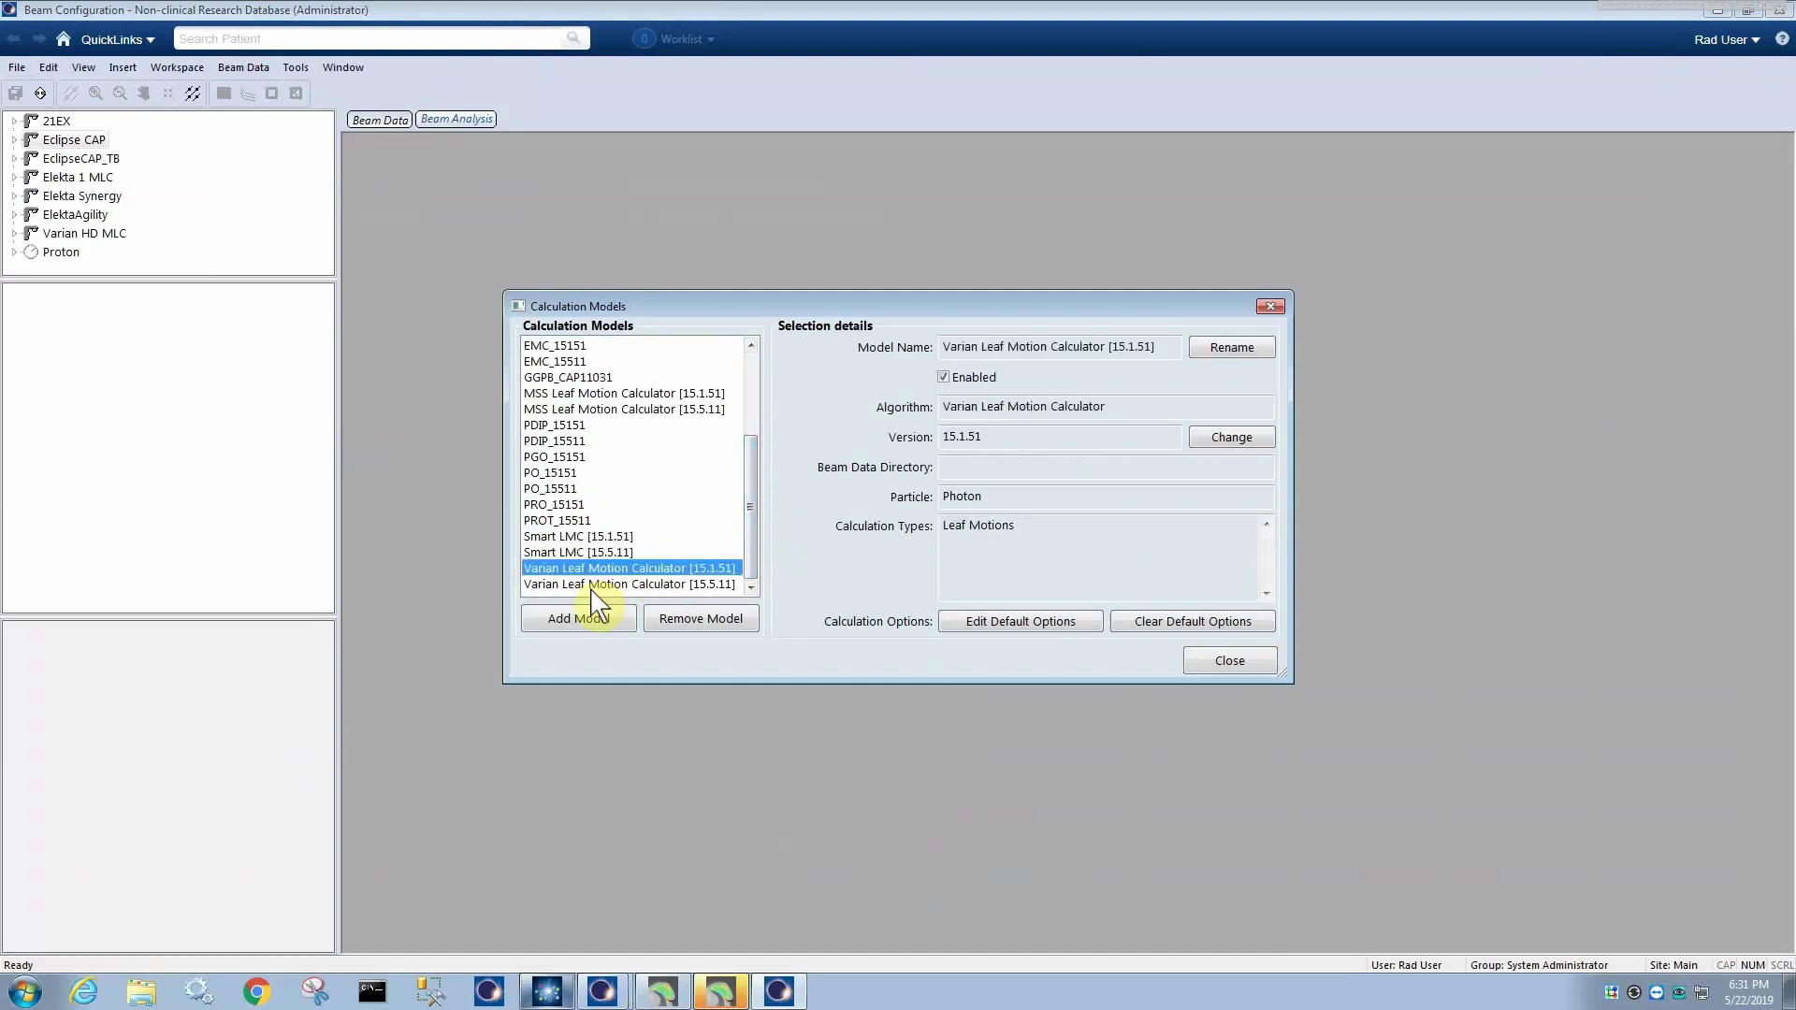
pyautogui.click(591, 584)
pyautogui.click(580, 552)
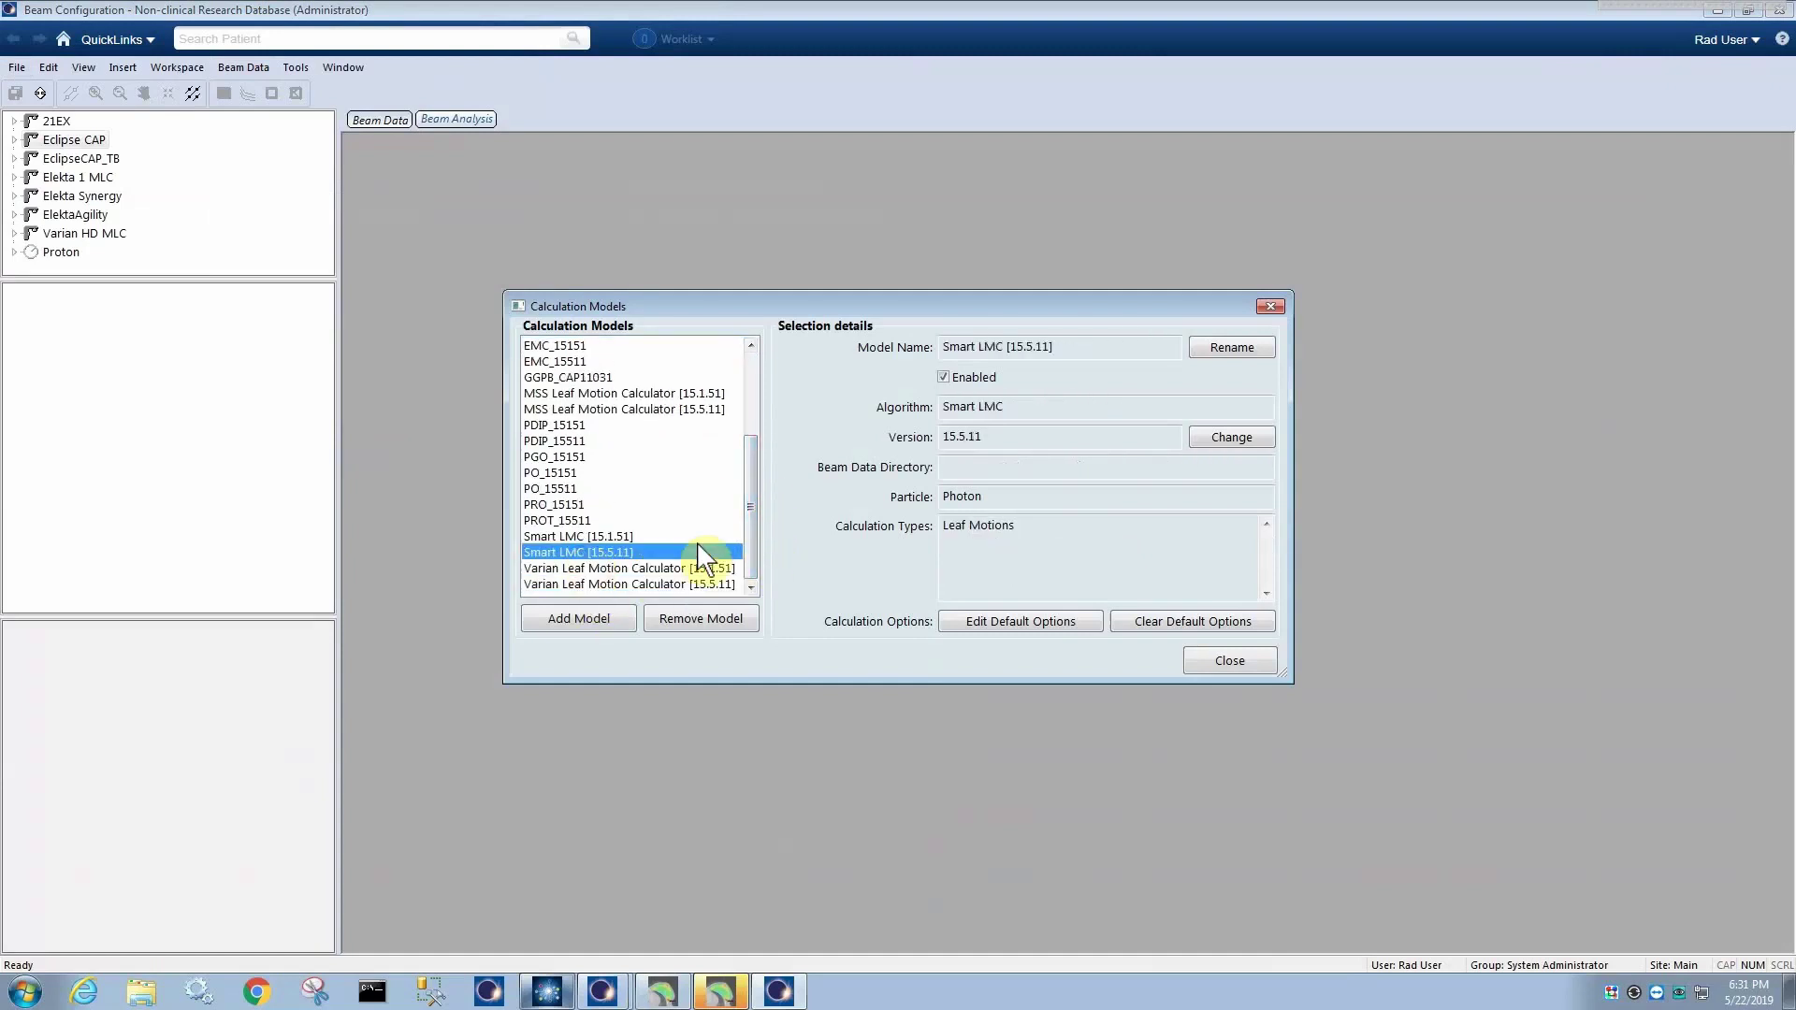
pyautogui.moveTo(1057, 346); pyautogui.dragTo(942, 346)
pyautogui.hotkey('ctrl', 'c')
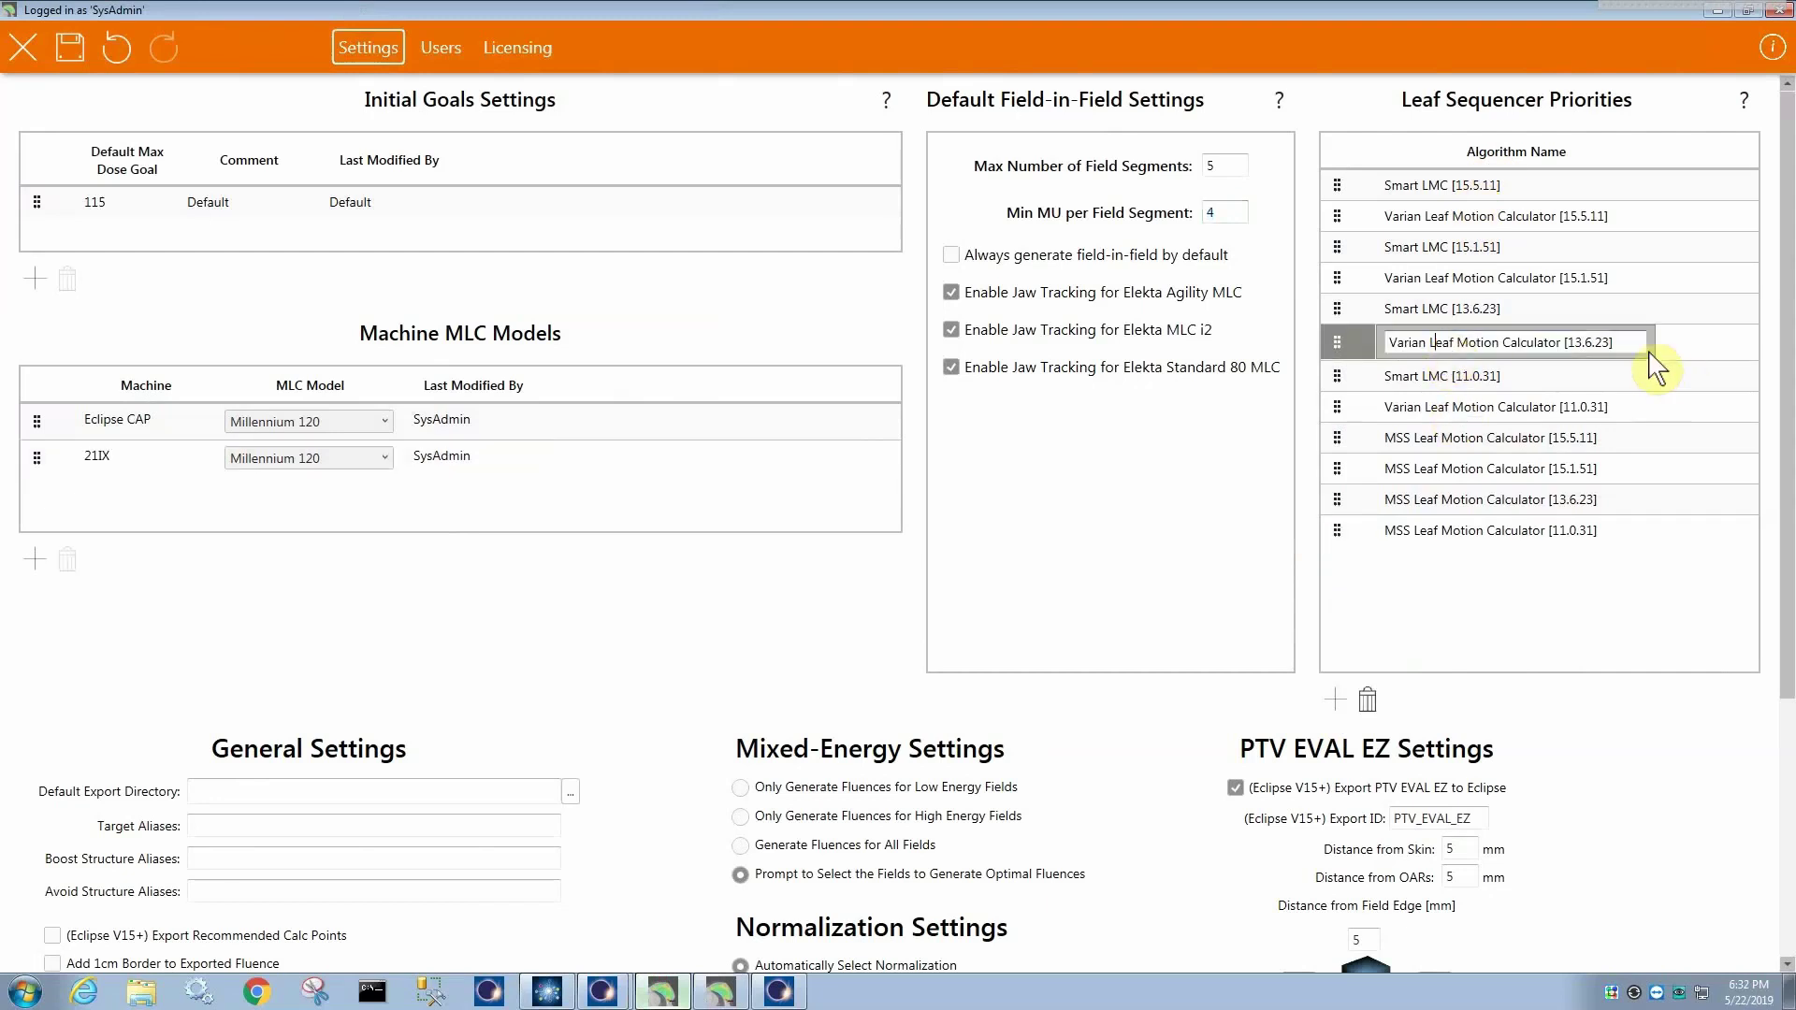
# - Replace Varian Leaf Motion Calculator [13.6.23] in the Leaf Sequencer Priorities with the copied Smart LMC [15.5.11] and move it to first priority
pyautogui.moveTo(1629, 343); pyautogui.dragTo(1360, 334)
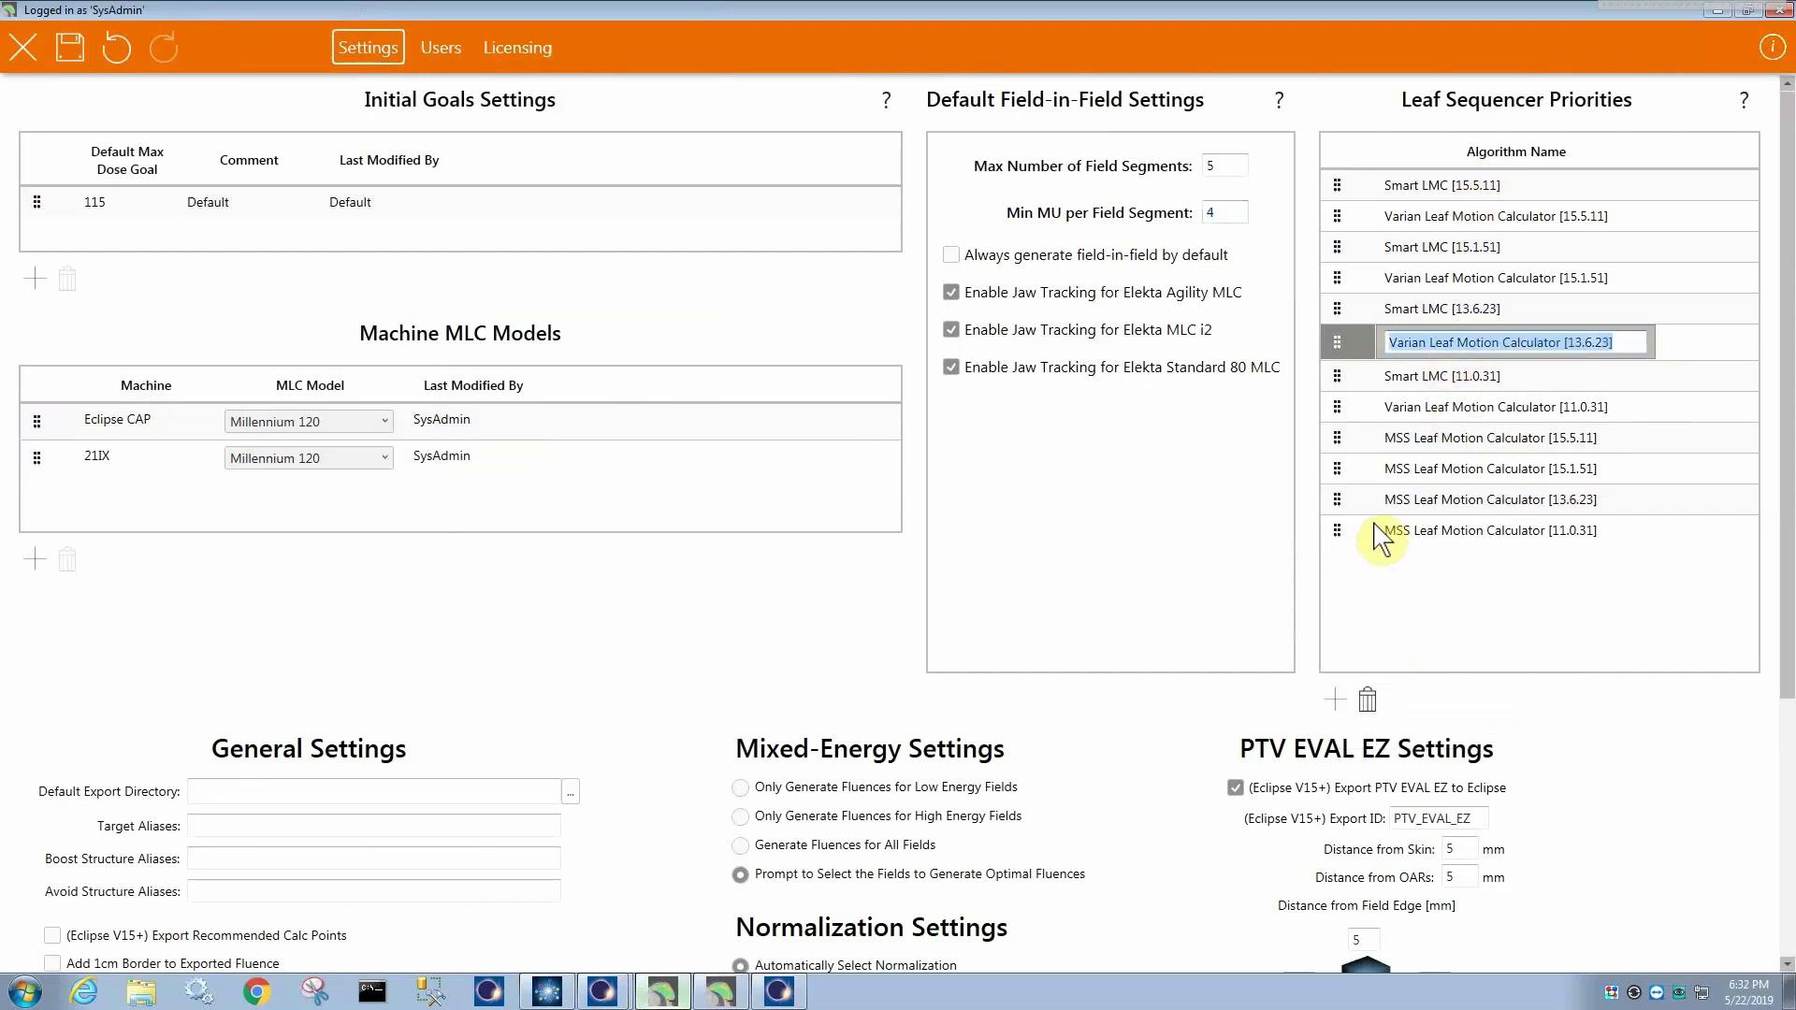
pyautogui.hotkey('ctrl', 'v')
pyautogui.moveTo(1337, 342); pyautogui.dragTo(1340, 179)
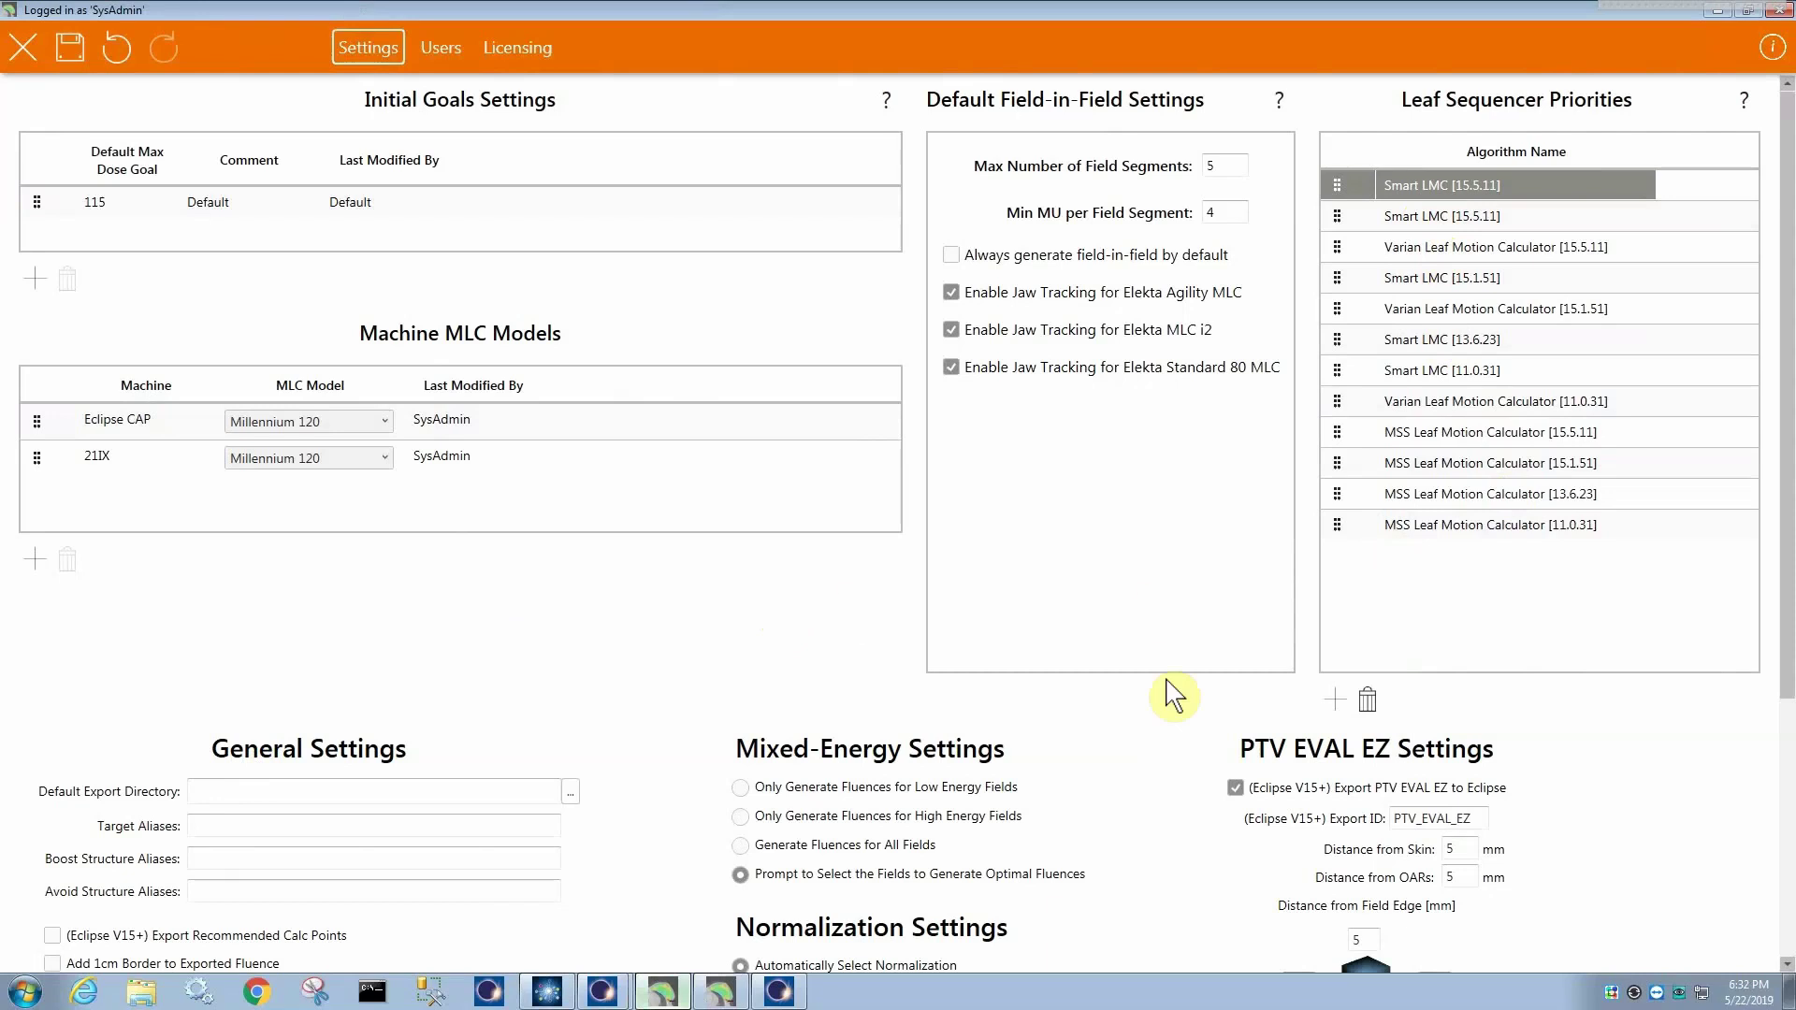
# - Examine the default export directory and target aliases in the General Settings
pyautogui.scroll(-5, 620, 490)
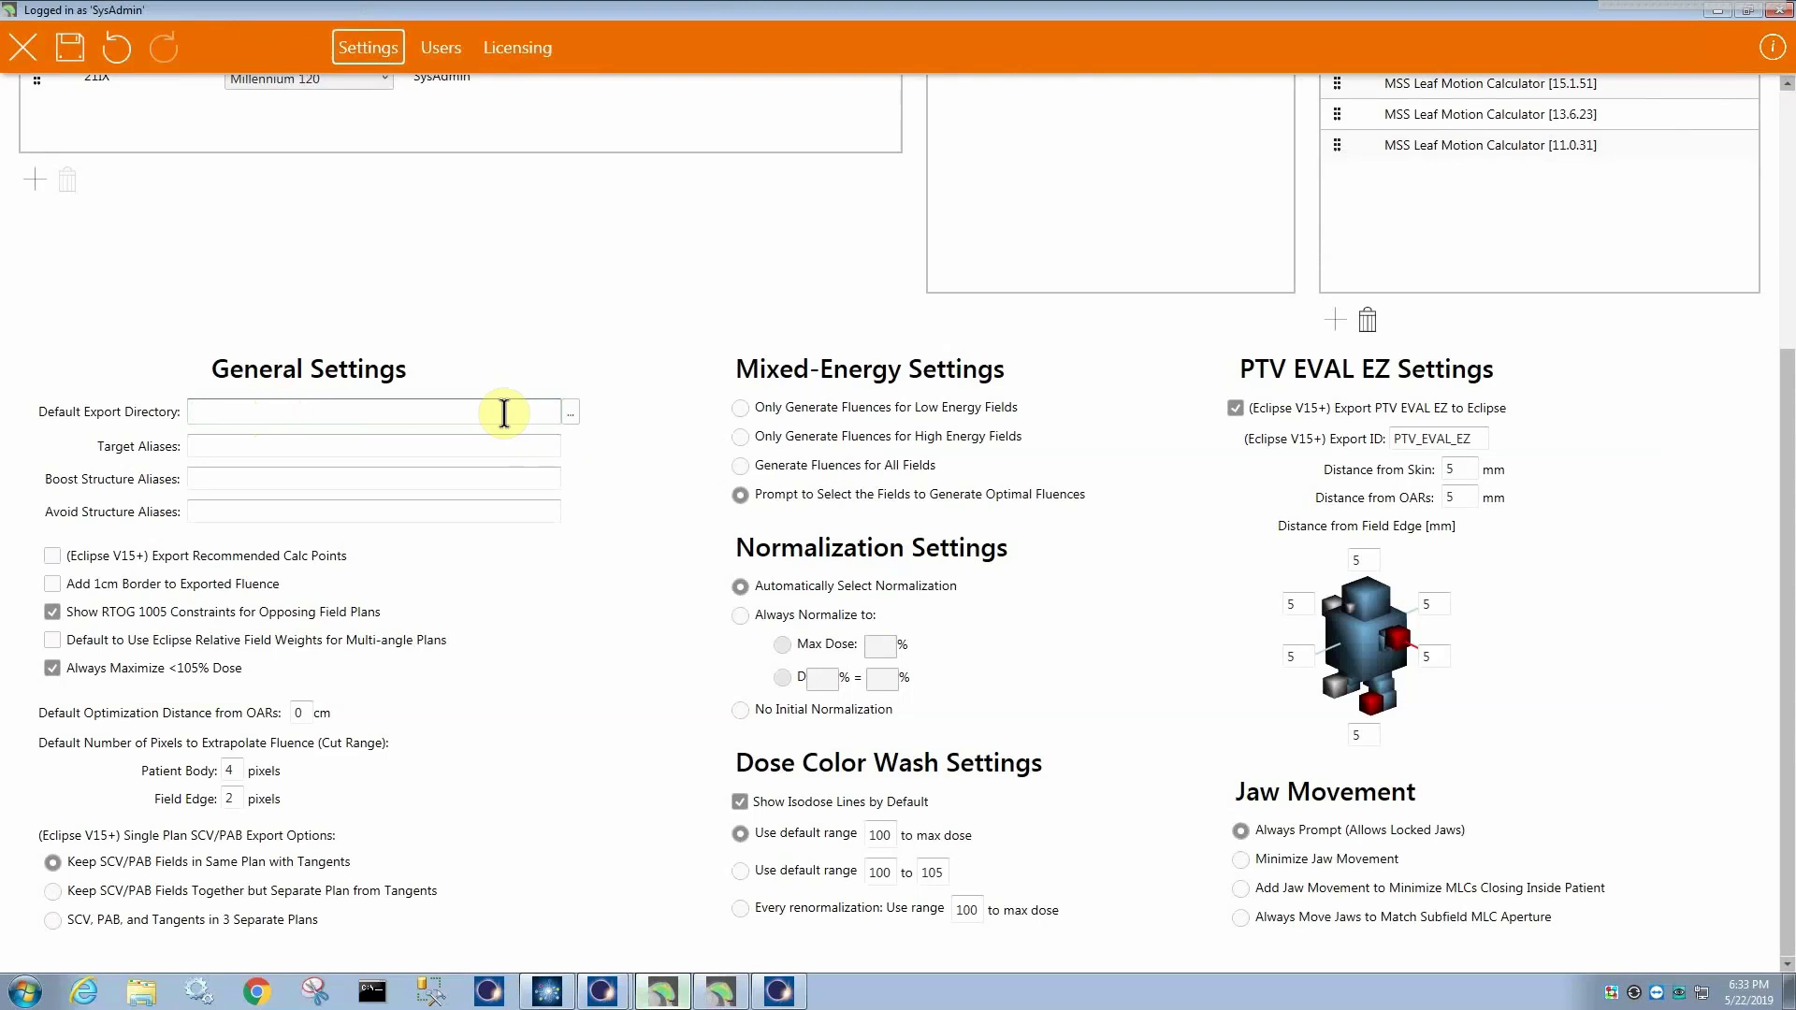
pyautogui.click(213, 414)
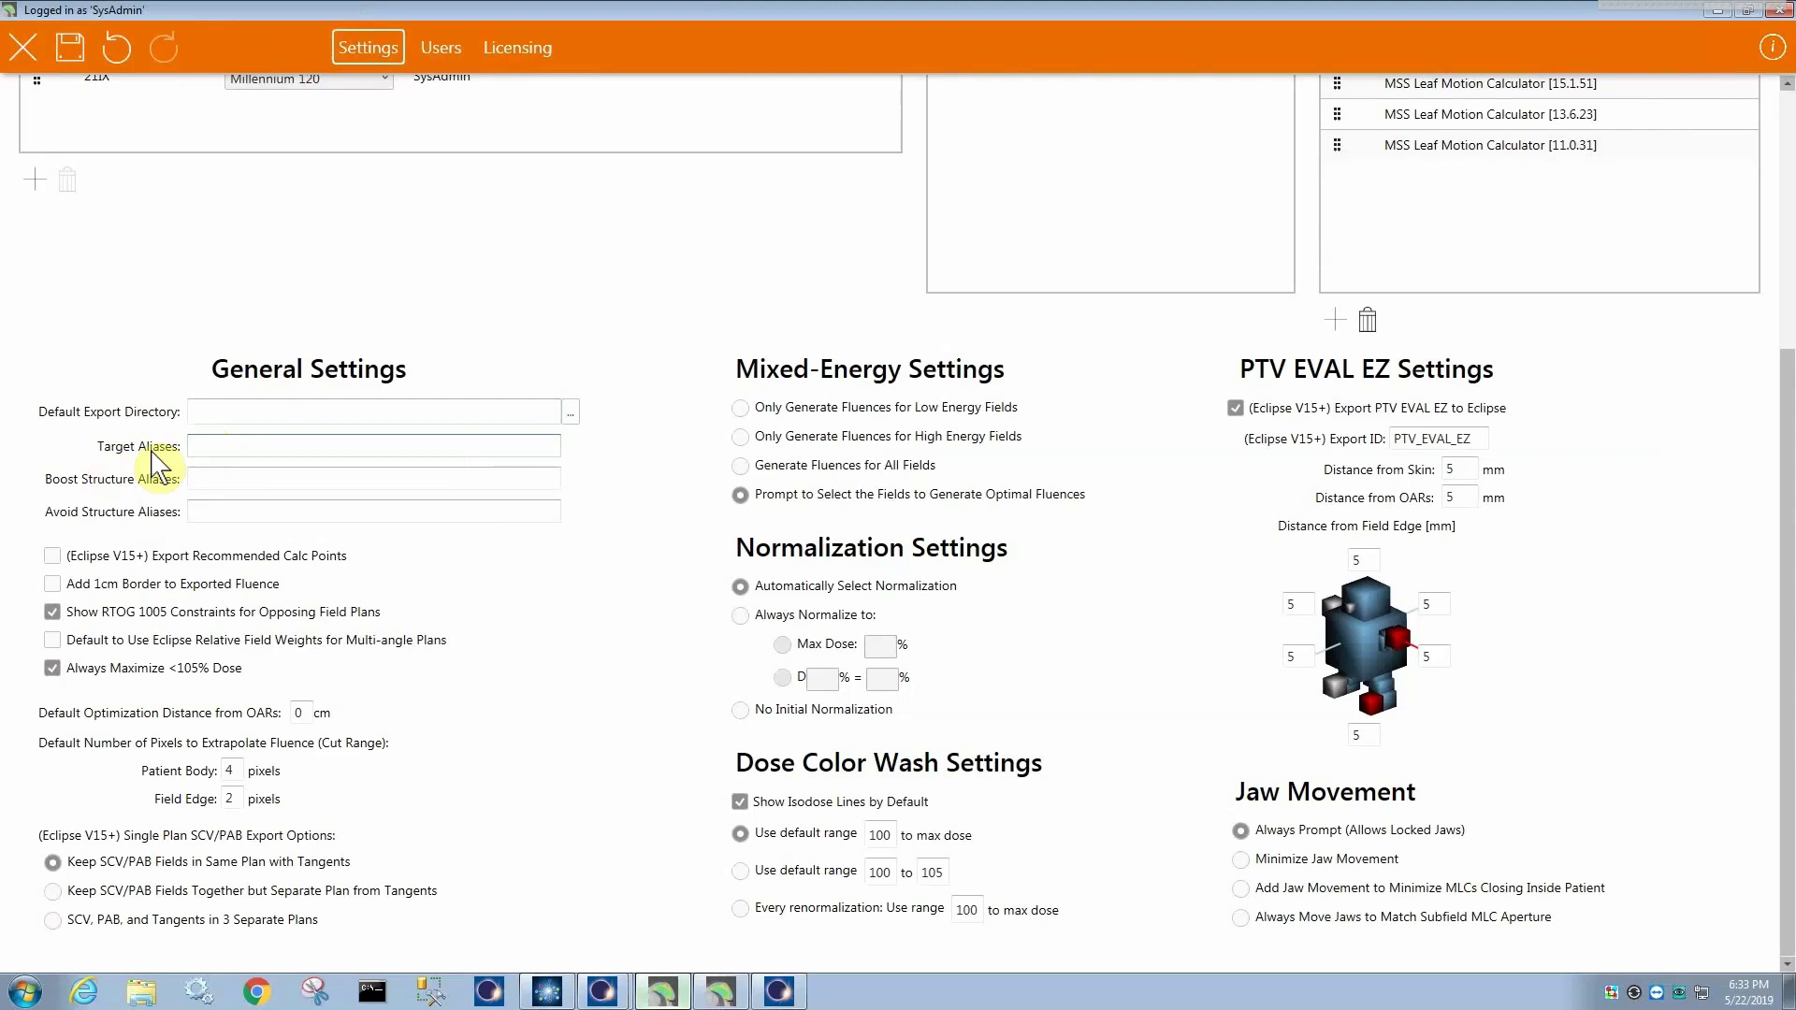
pyautogui.click(192, 449)
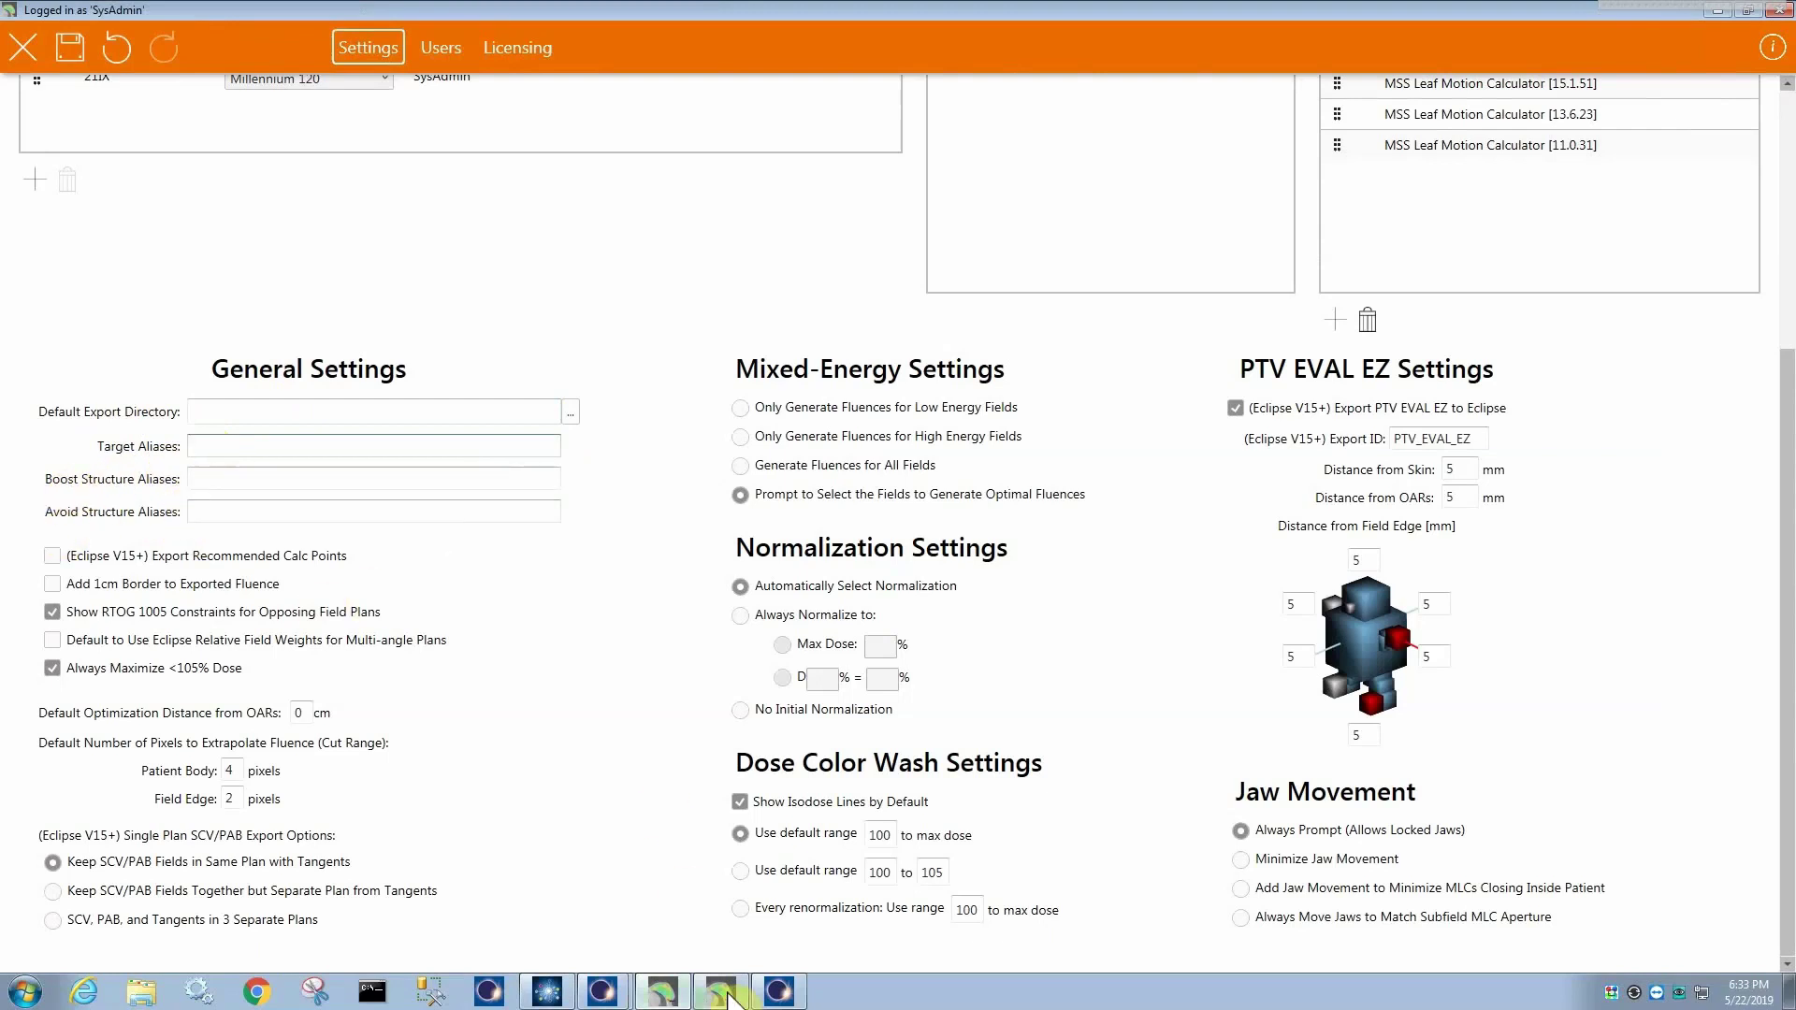
# - Switch to the EZFluence plan and keep Target as the type of the first PTV_EVAL_EZ structure
pyautogui.click(724, 993)
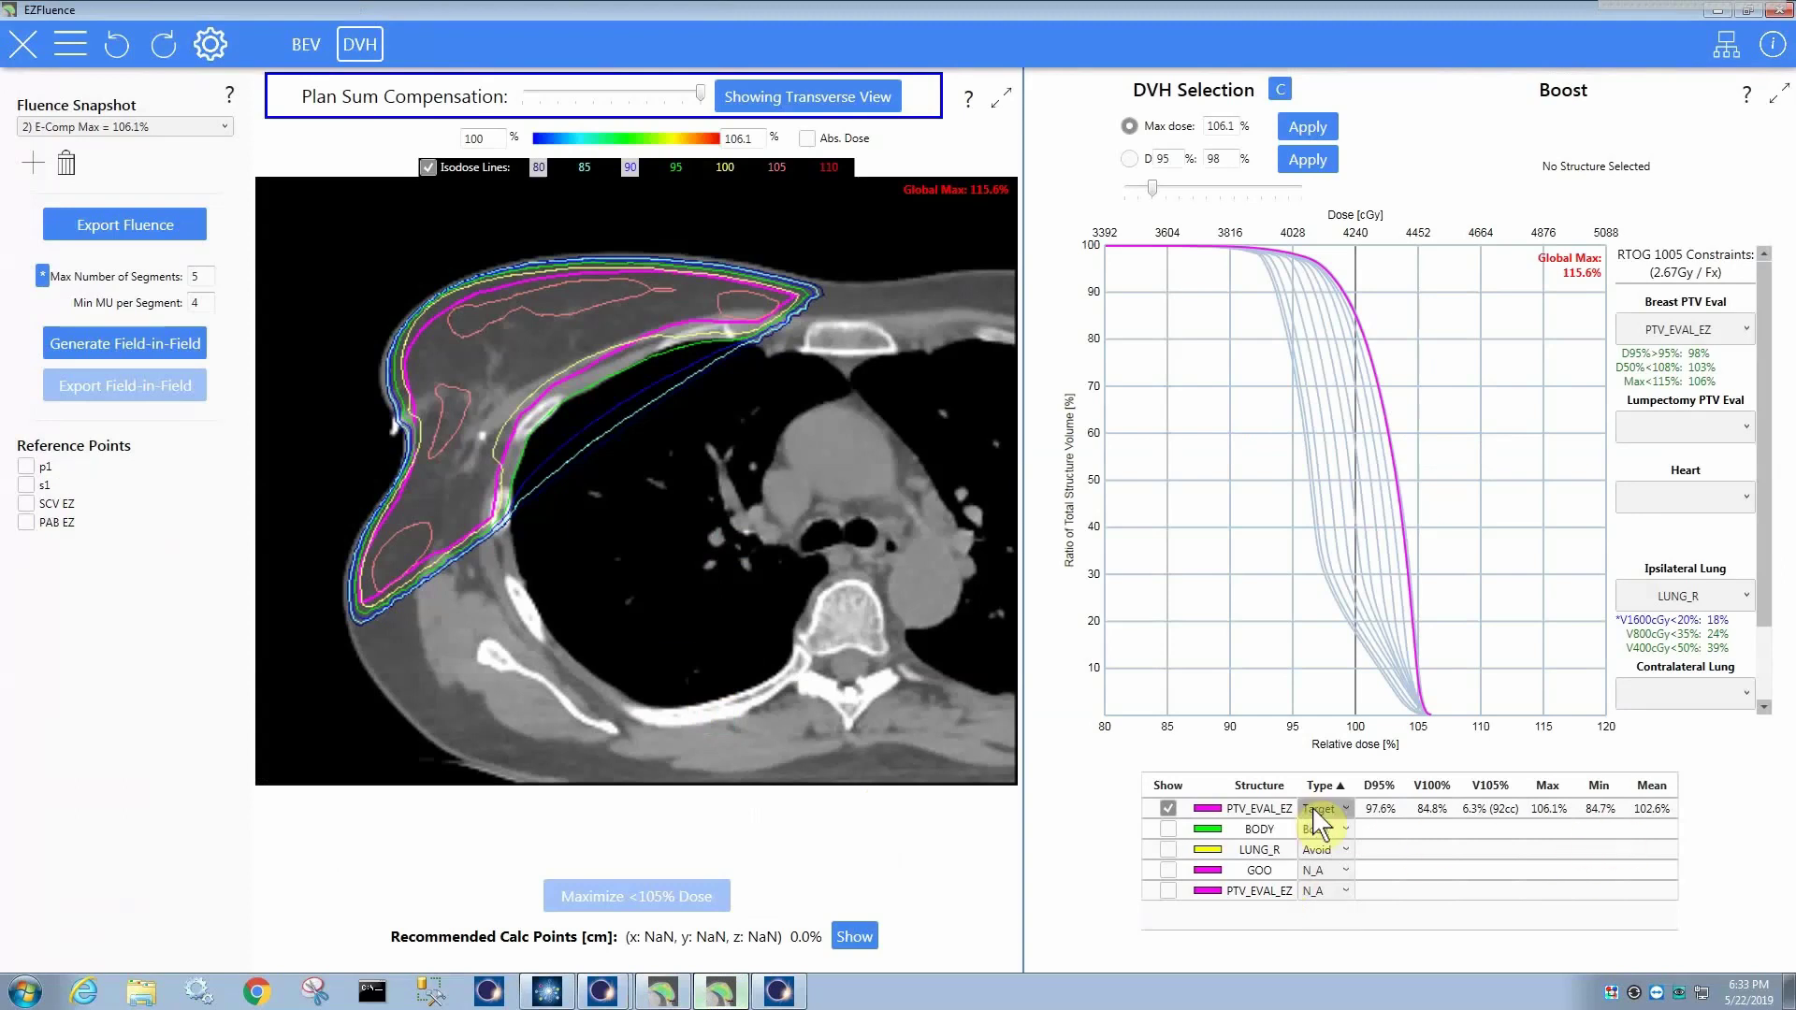
pyautogui.click(1337, 809)
pyautogui.click(1333, 828)
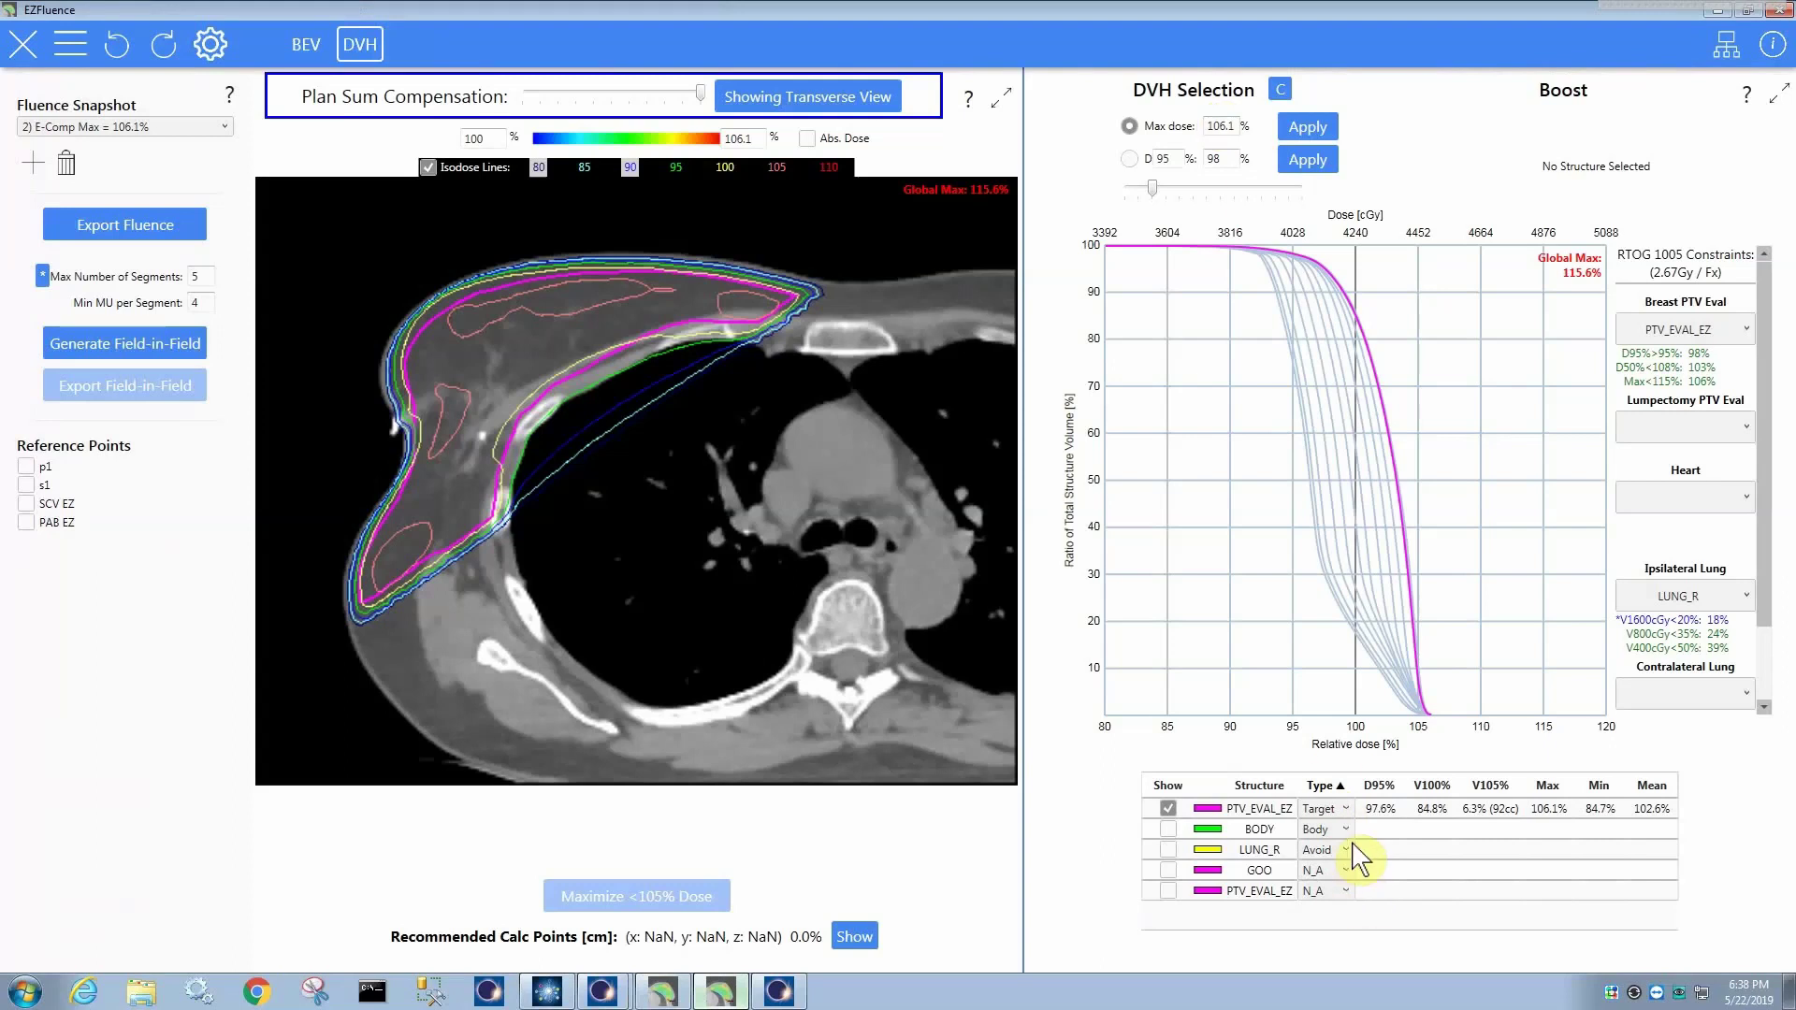
# - Set the DVH selection's maximum dose to 107% and apply it
pyautogui.doubleClick(1219, 126)
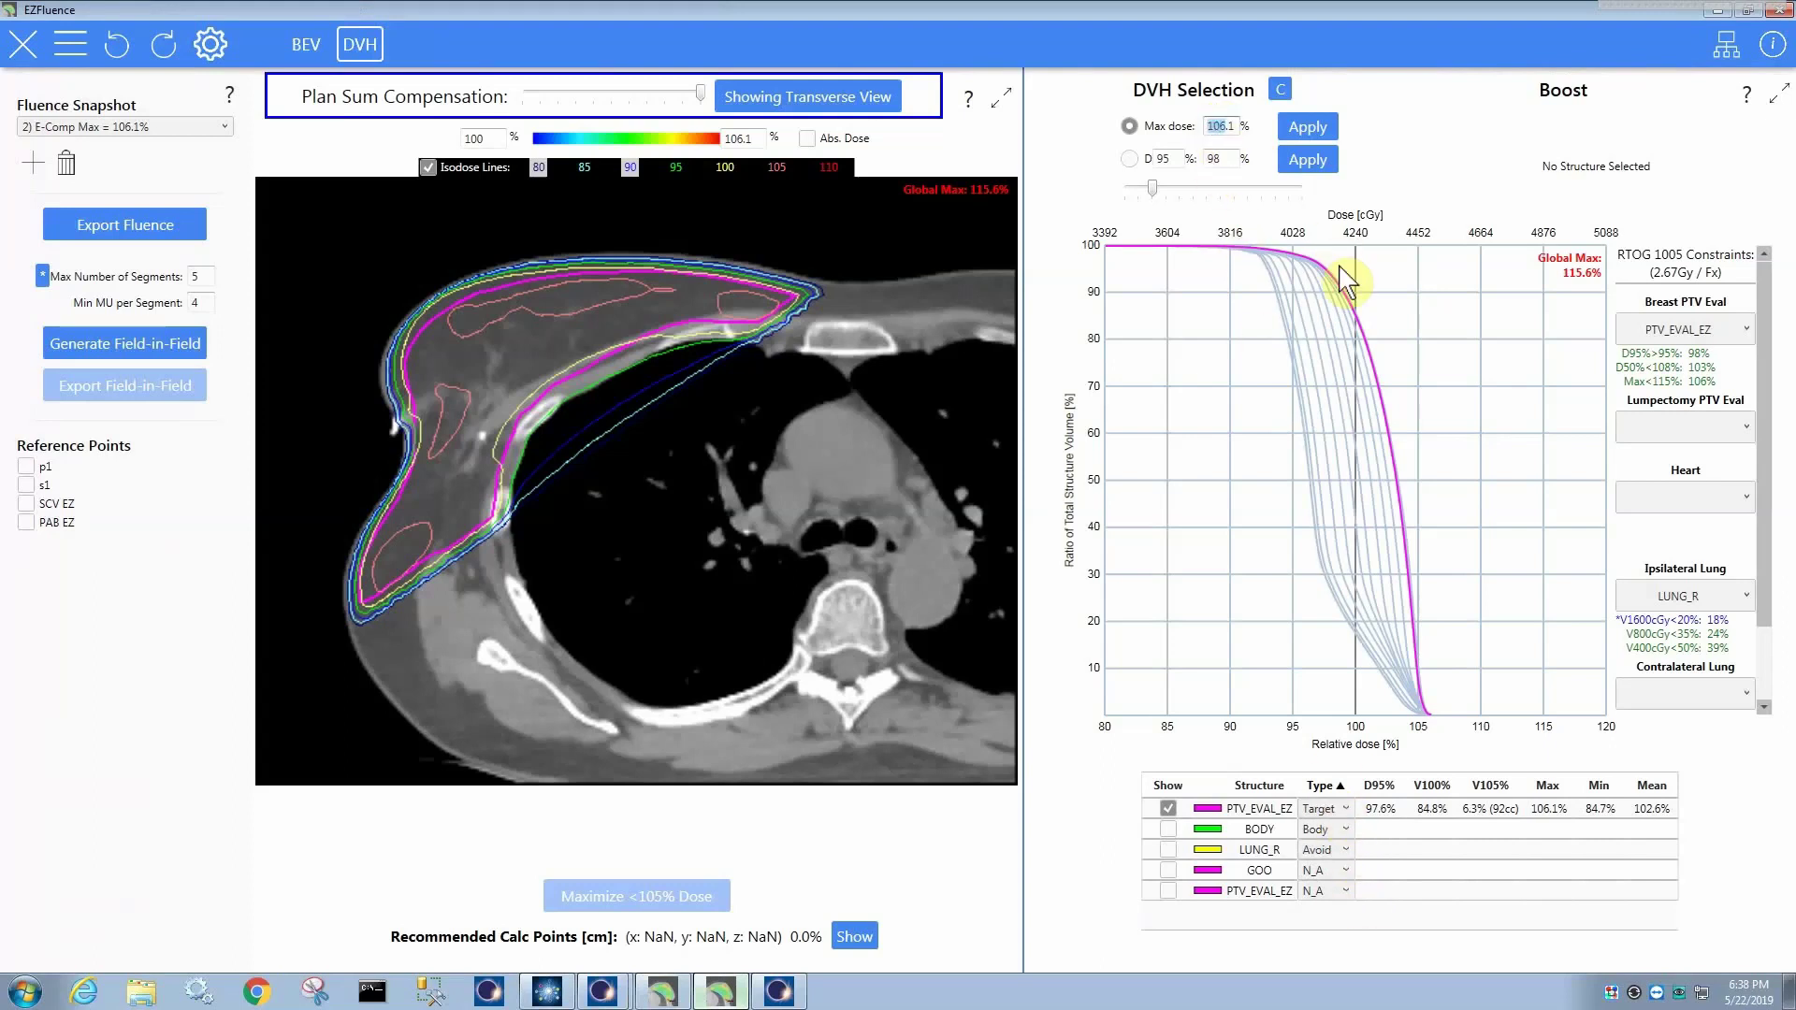
pyautogui.write('107')
pyautogui.press('Return')
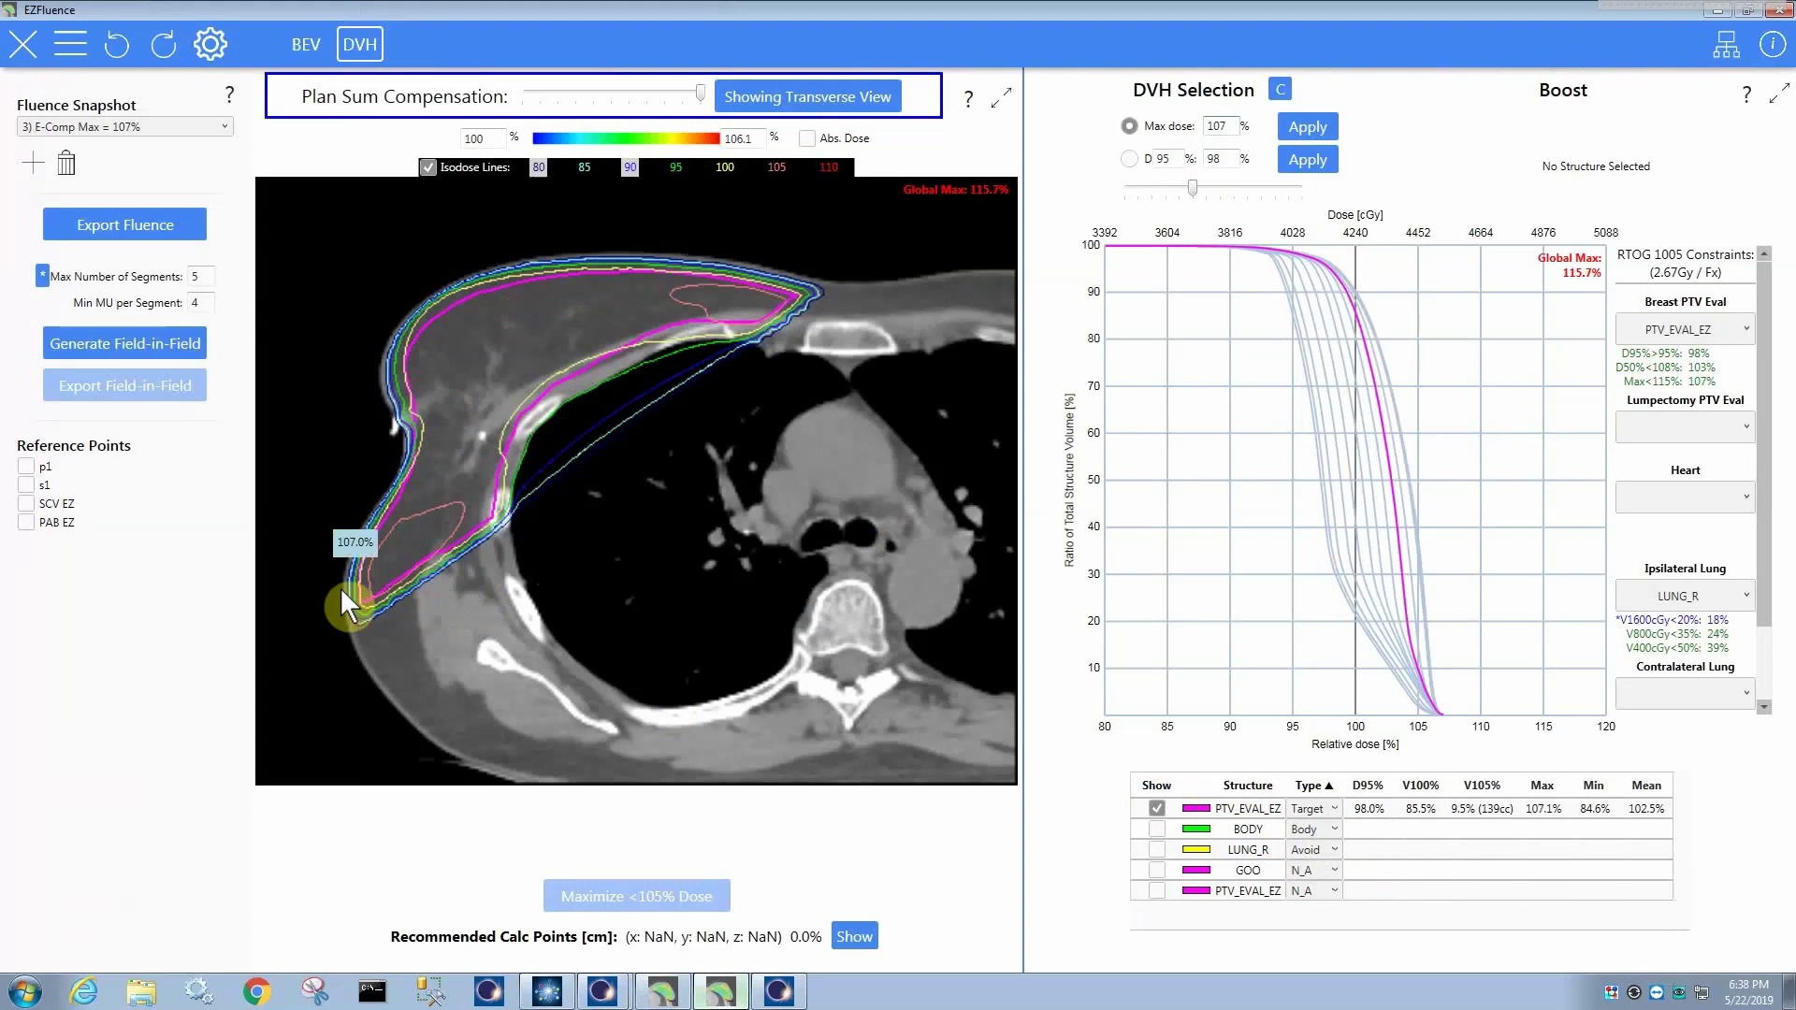
# - Show the BODY structure in the DVH and transverse view for inspection, and hide it again
pyautogui.click(1157, 829)
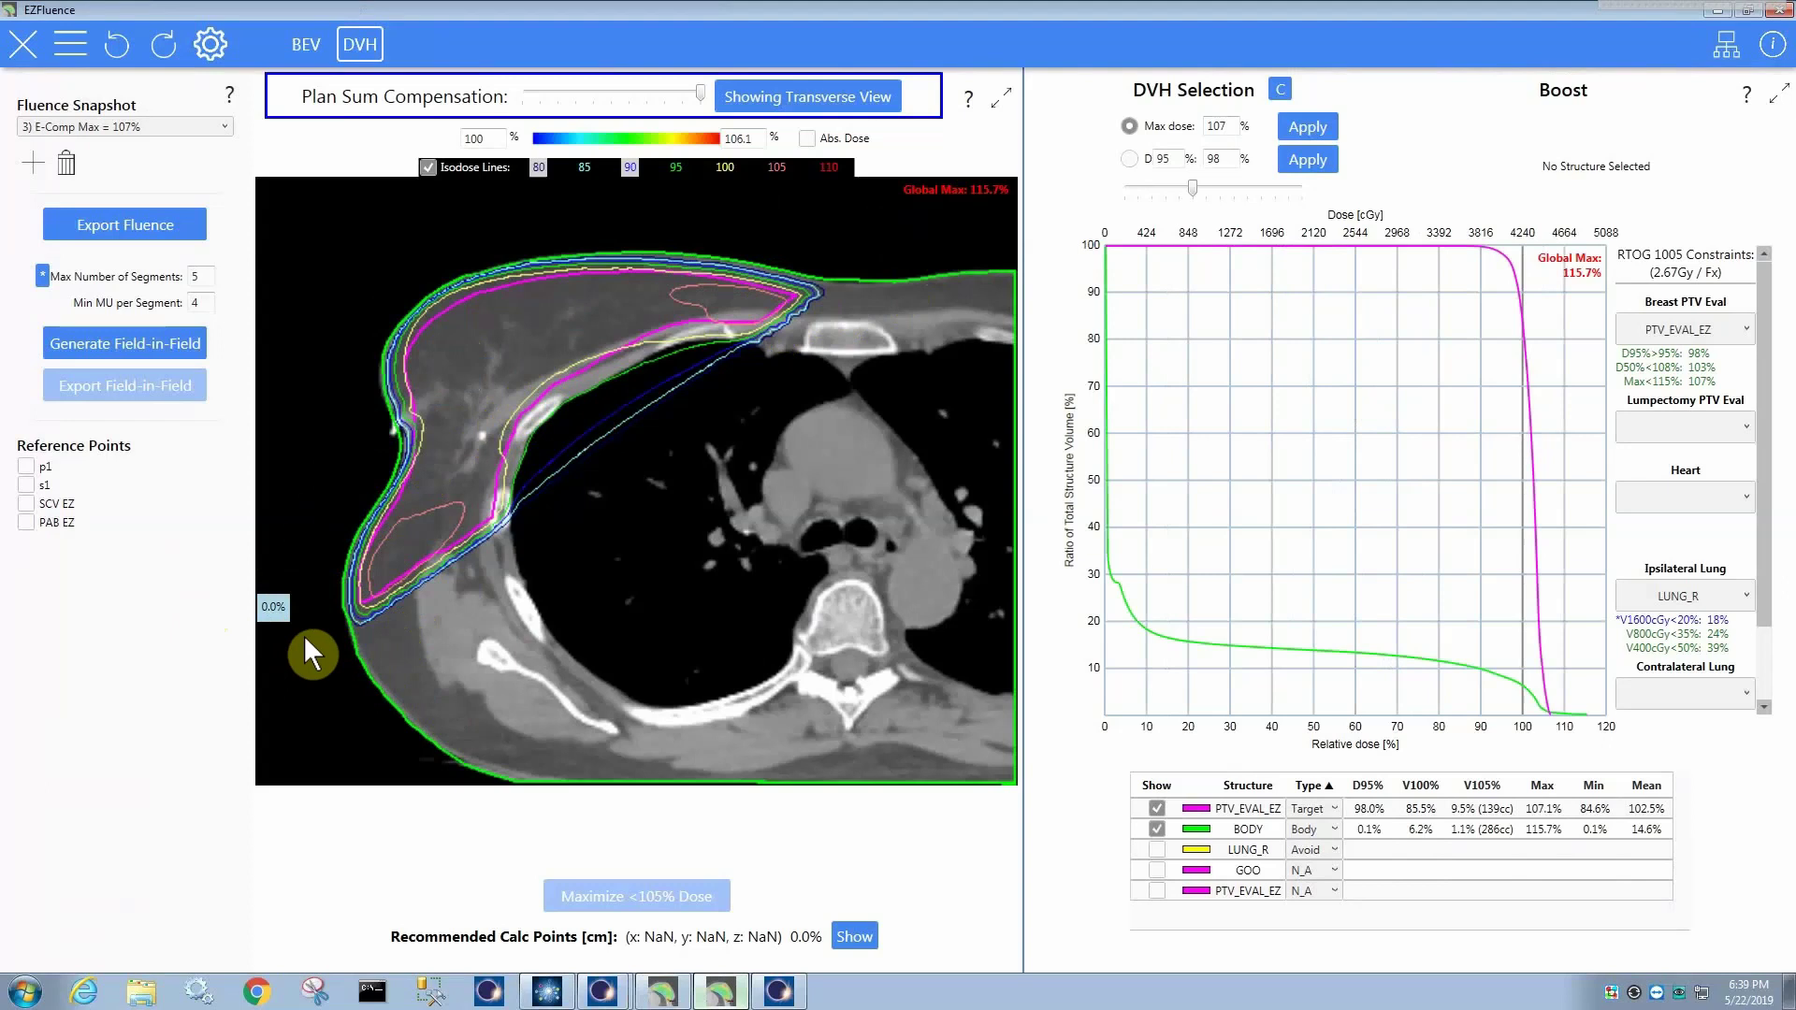
pyautogui.click(1157, 829)
pyautogui.scroll(-1, 477, 561)
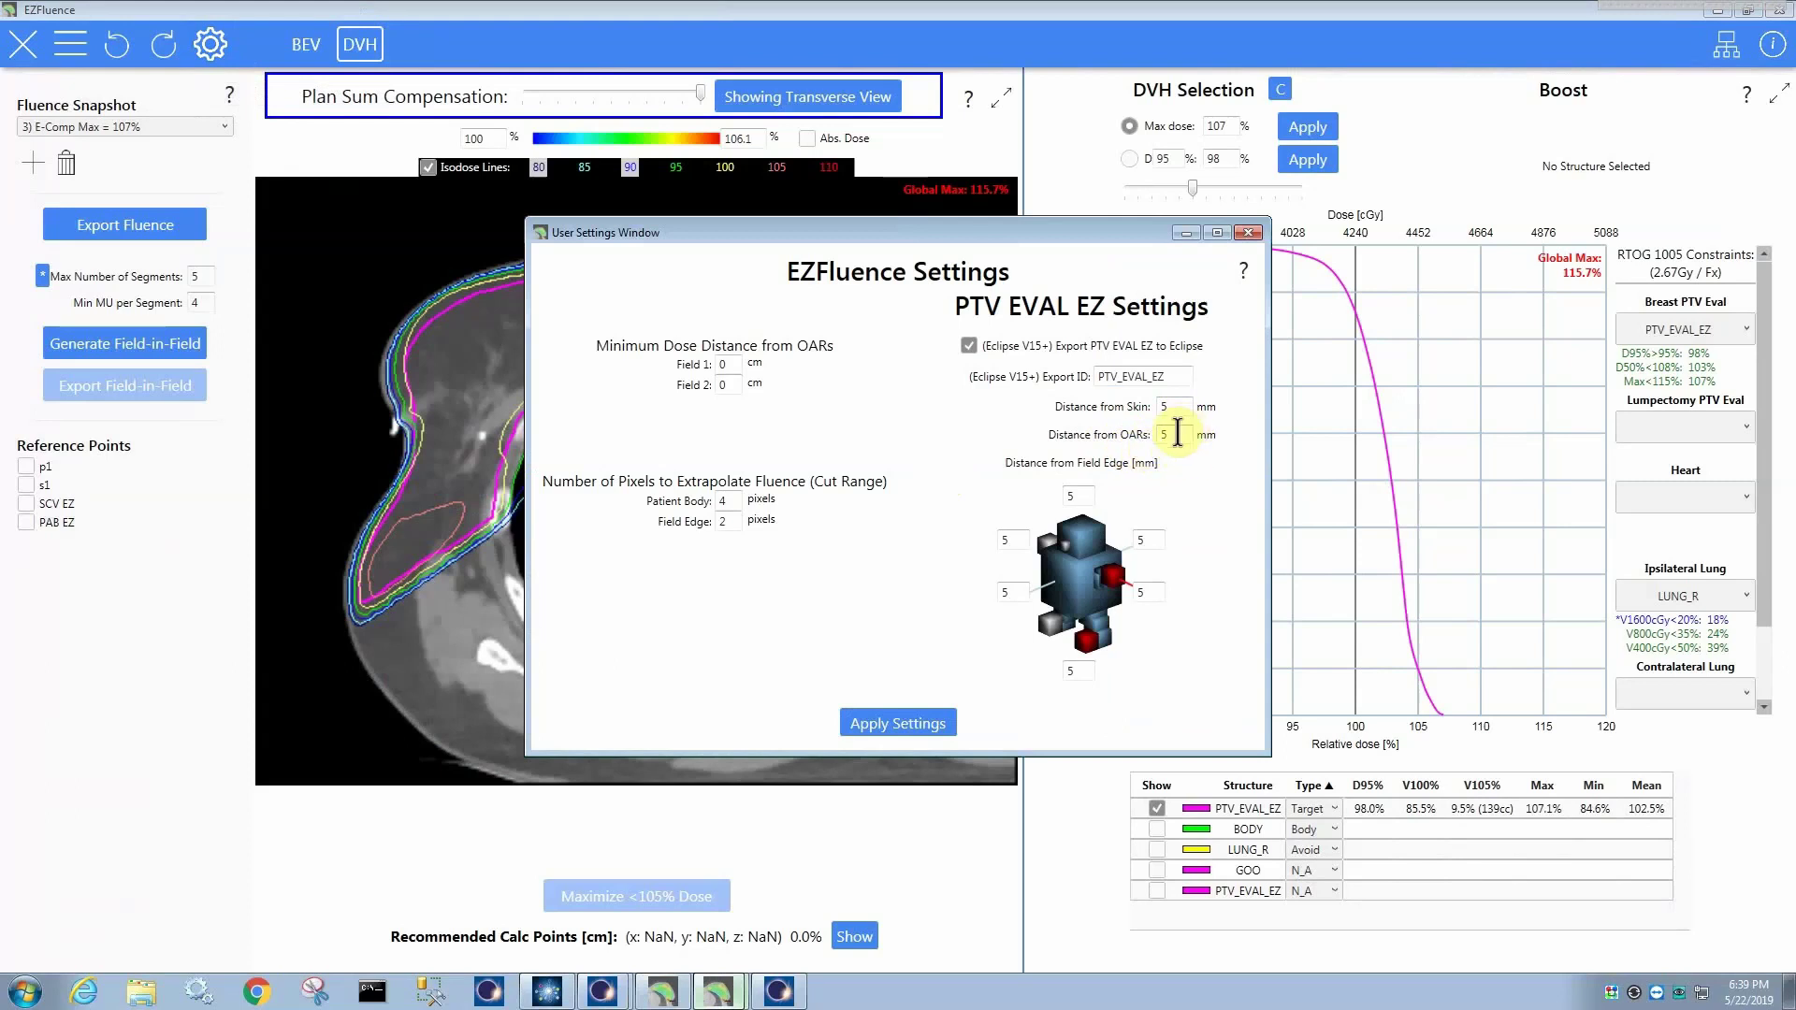
# - Close the user settings window, set the GOO structure's type to Boost and check its boost maximum dose goal
pyautogui.click(1247, 233)
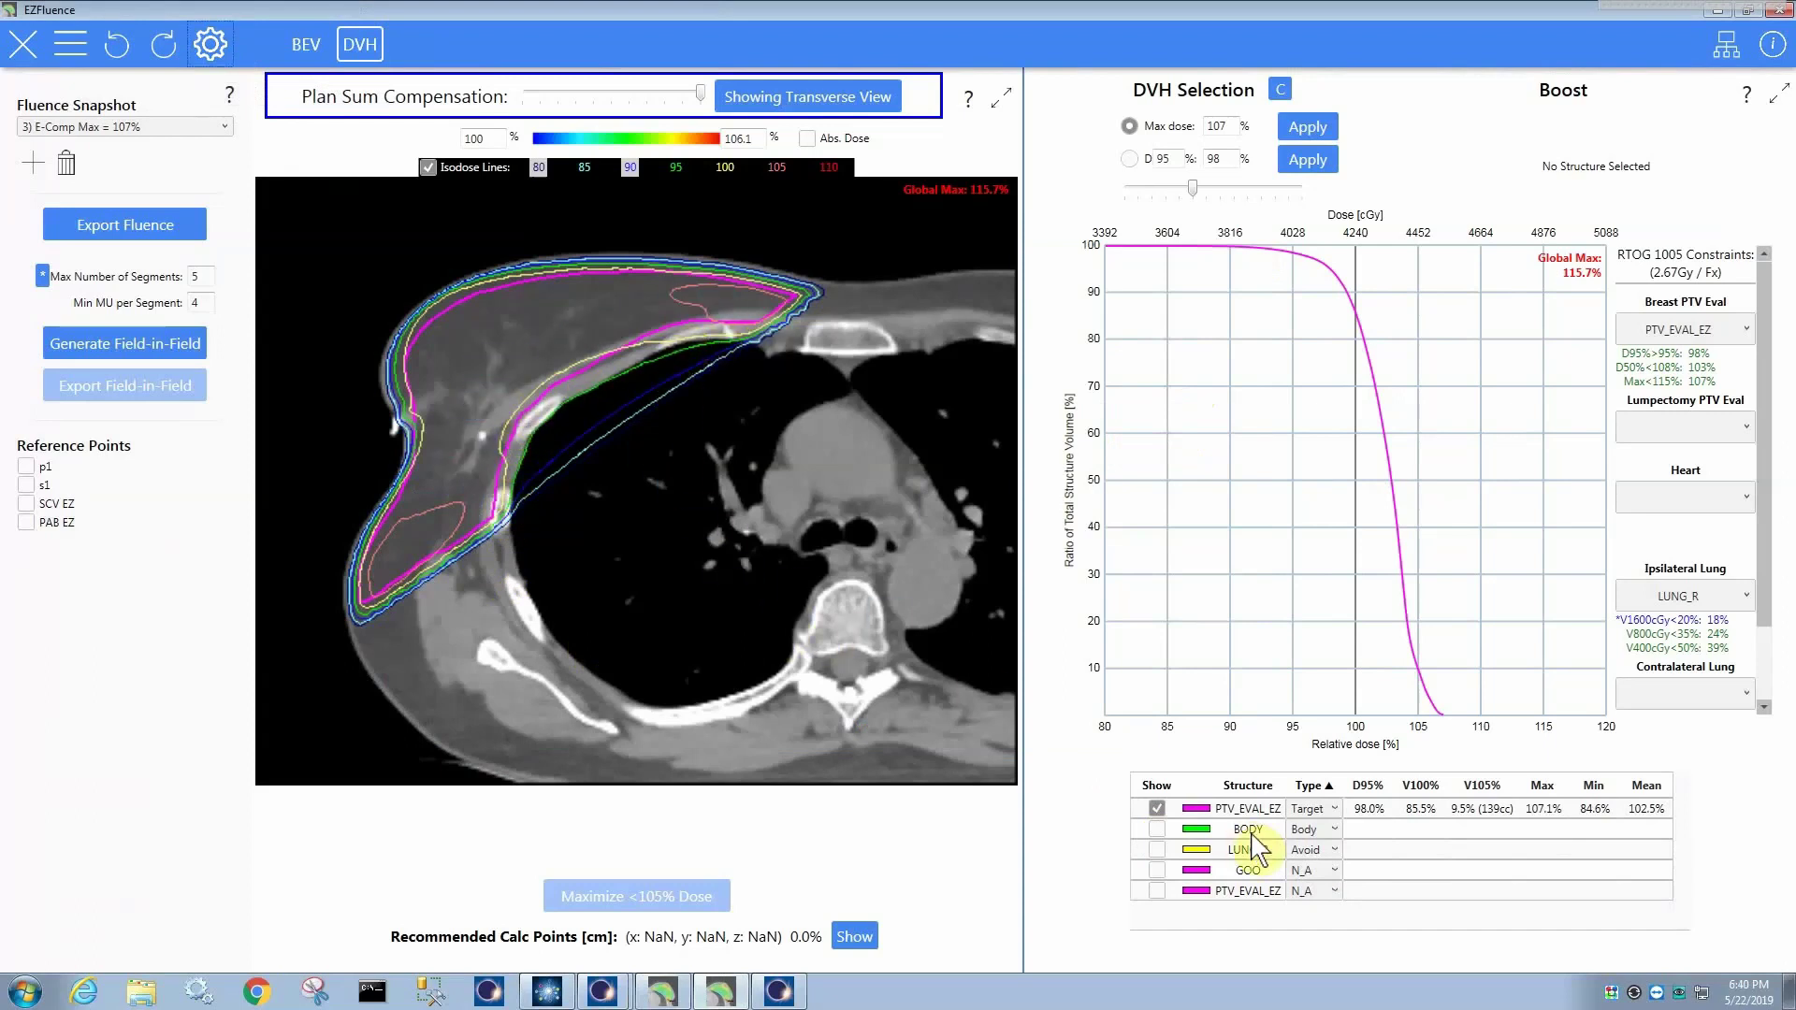
pyautogui.click(1321, 882)
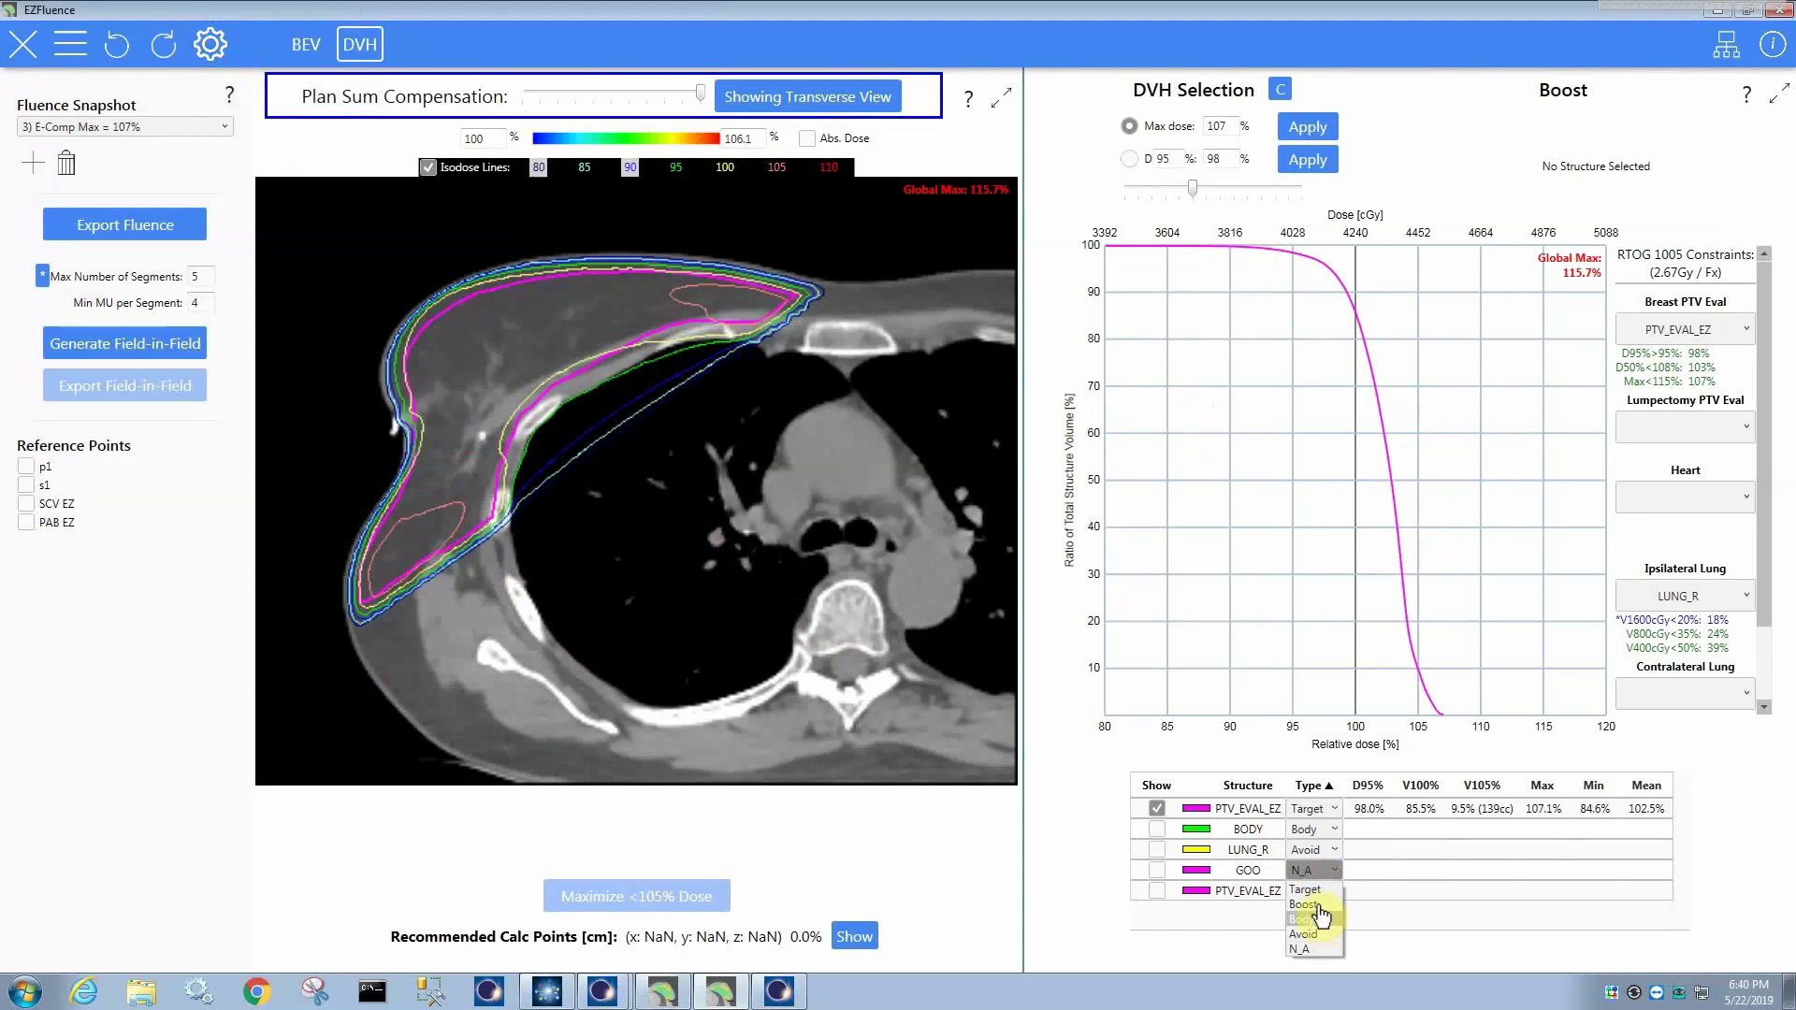
pyautogui.click(1321, 921)
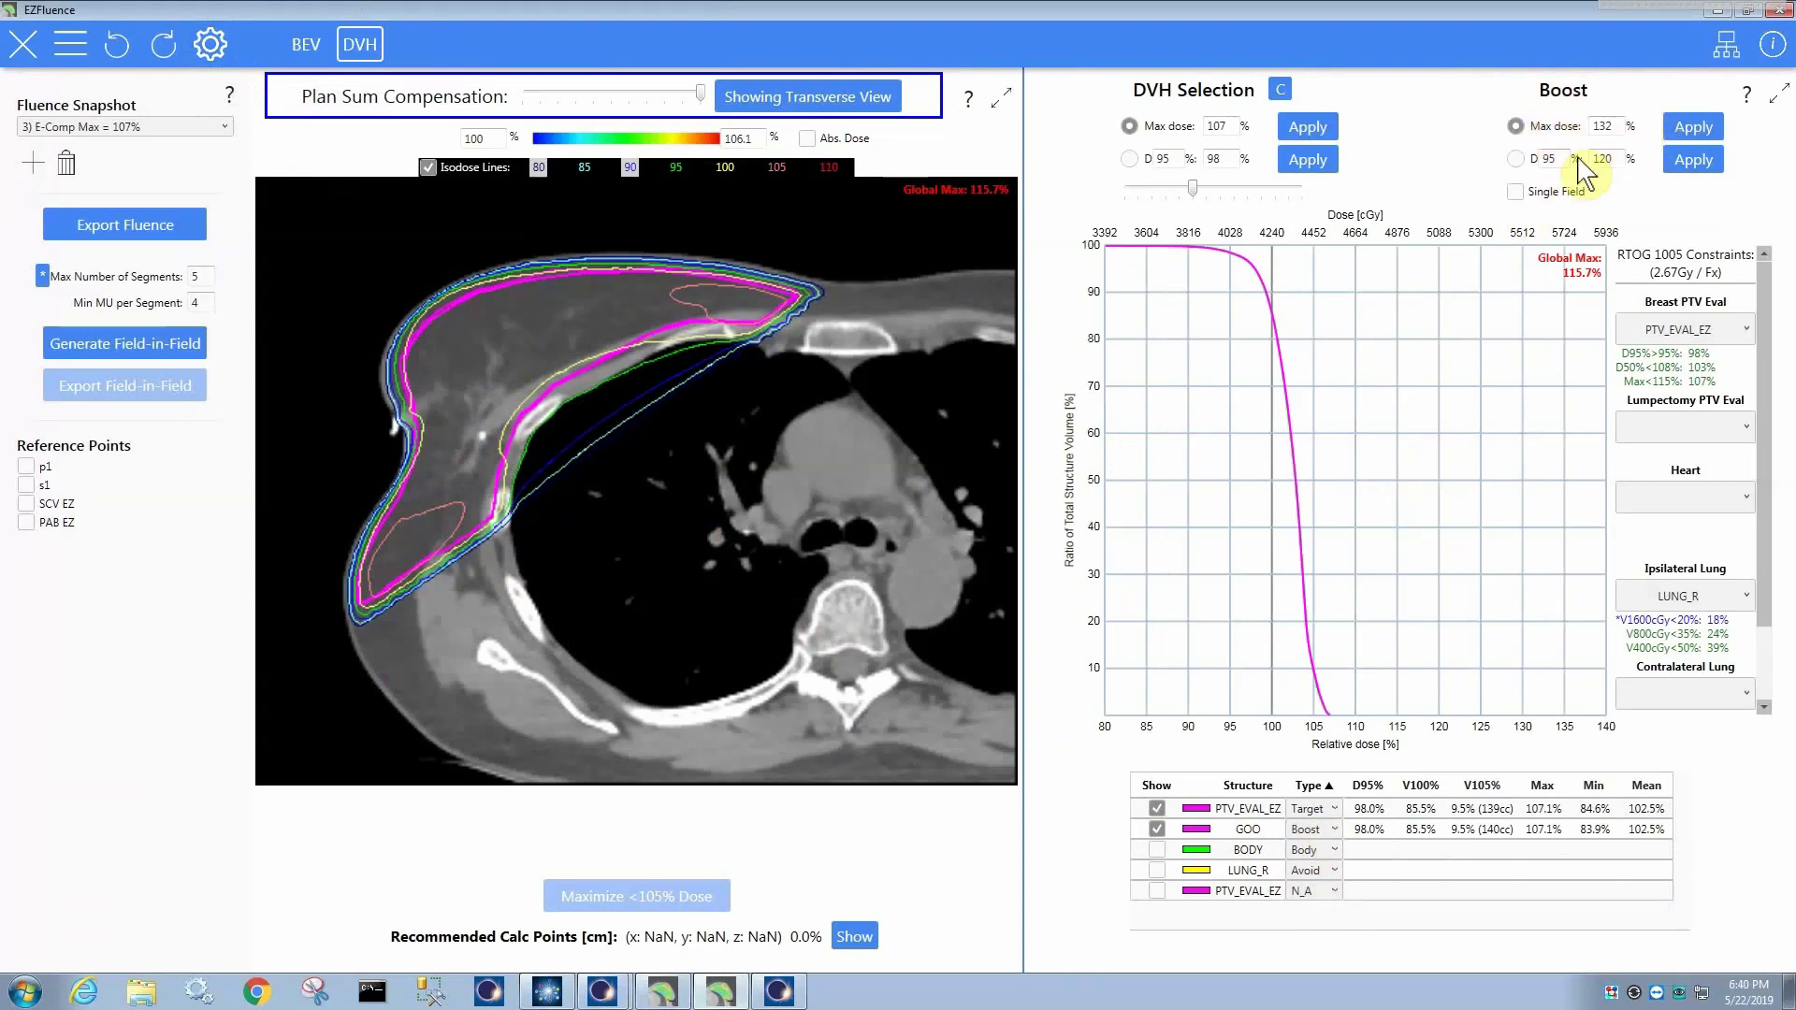
pyautogui.doubleClick(1600, 125)
pyautogui.write('13')
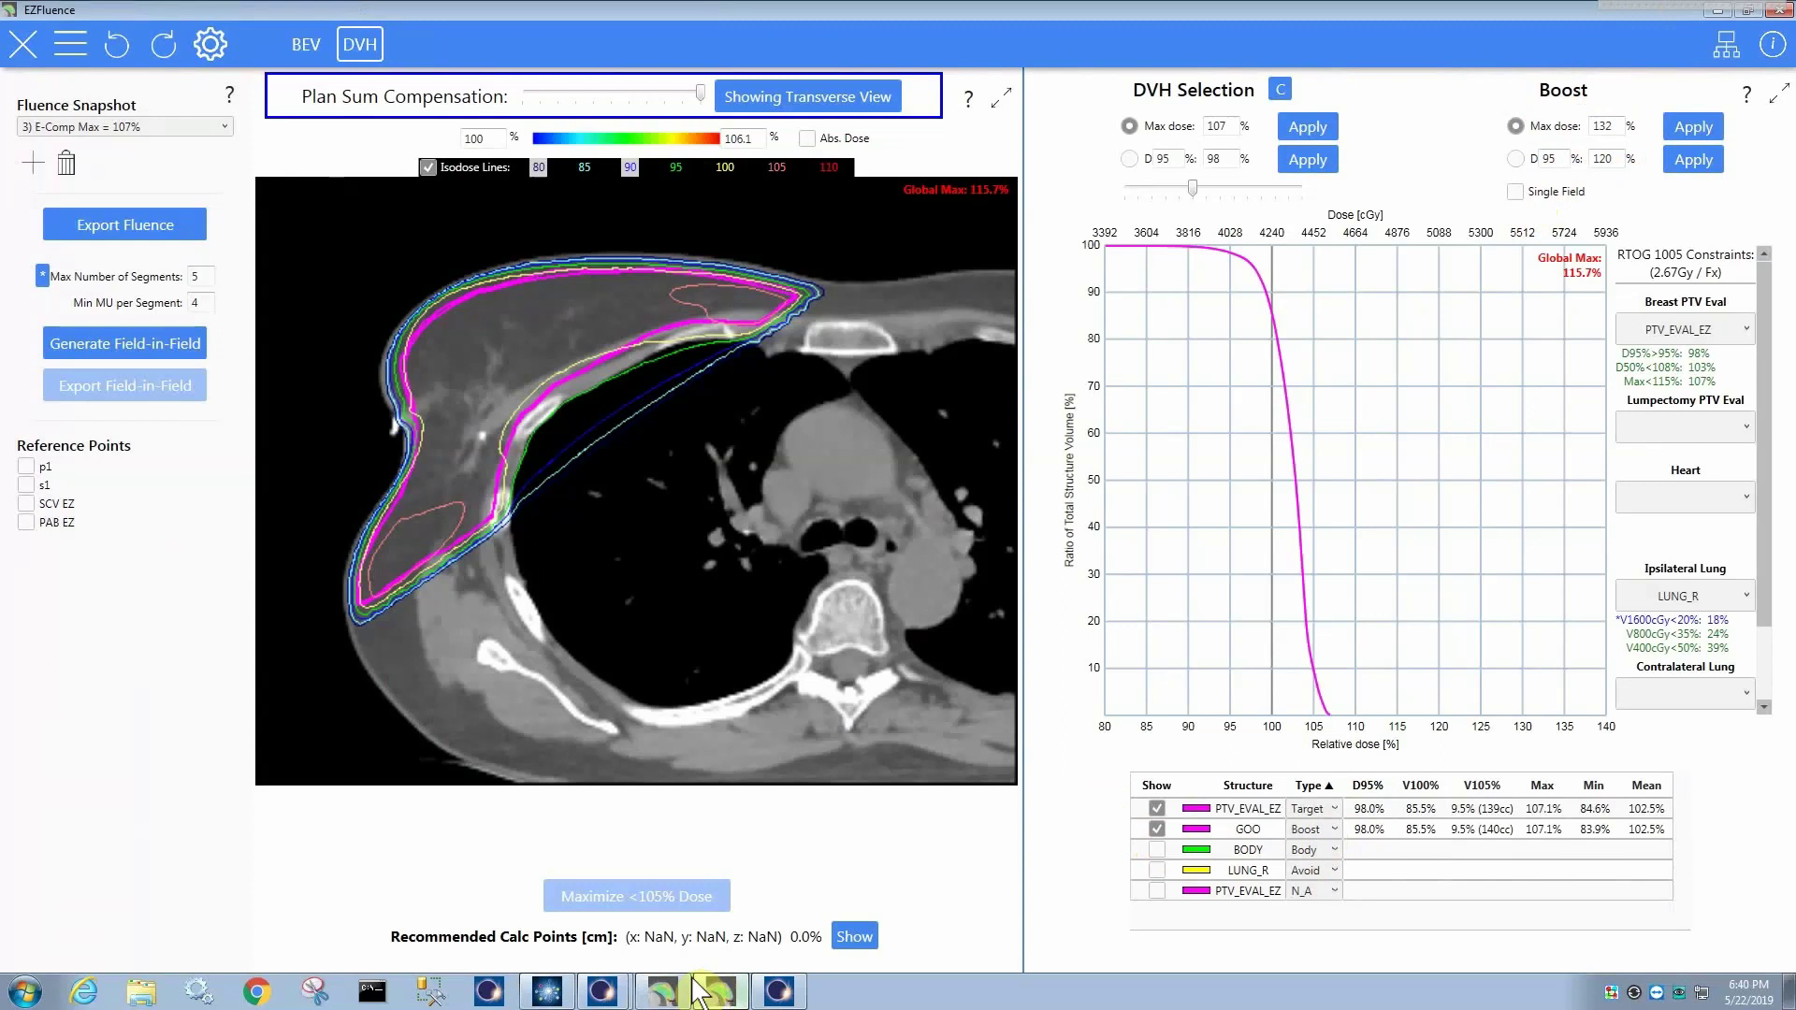
# - Switch to the administrator settings to review the structure alias fields, and return to the EZFluence plan
pyautogui.moveTo(664, 993)
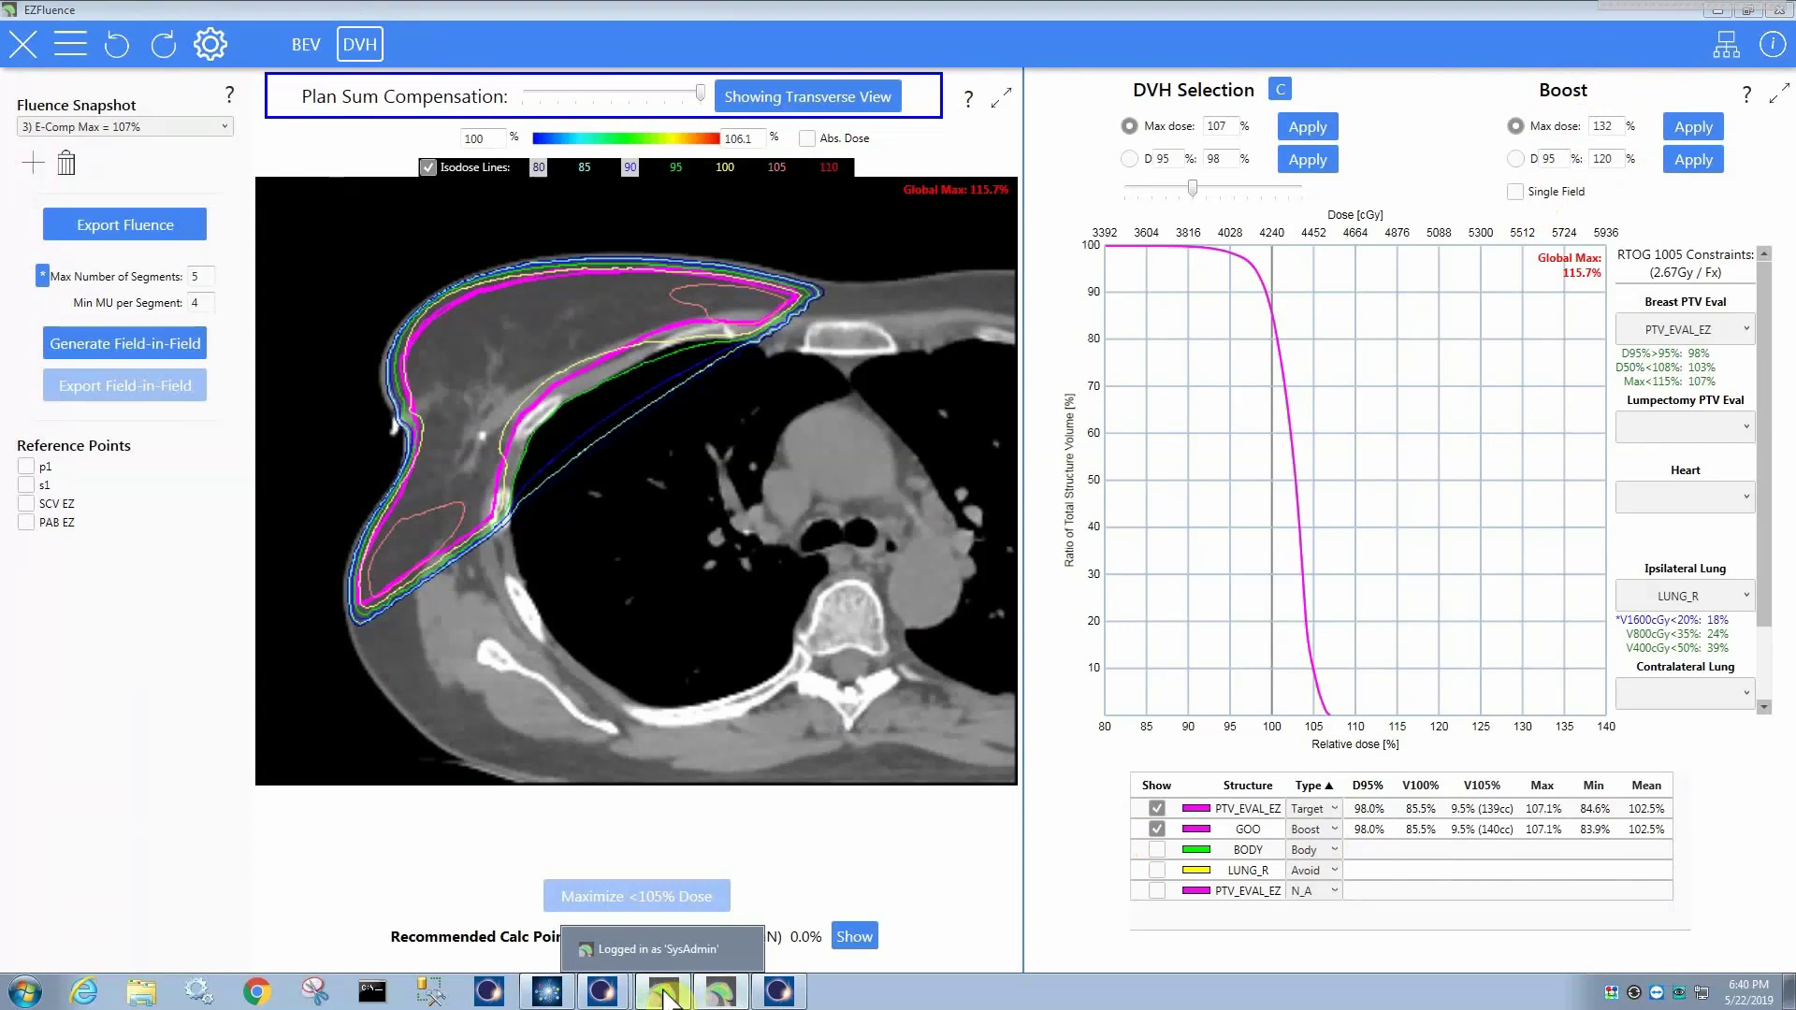
pyautogui.click(664, 994)
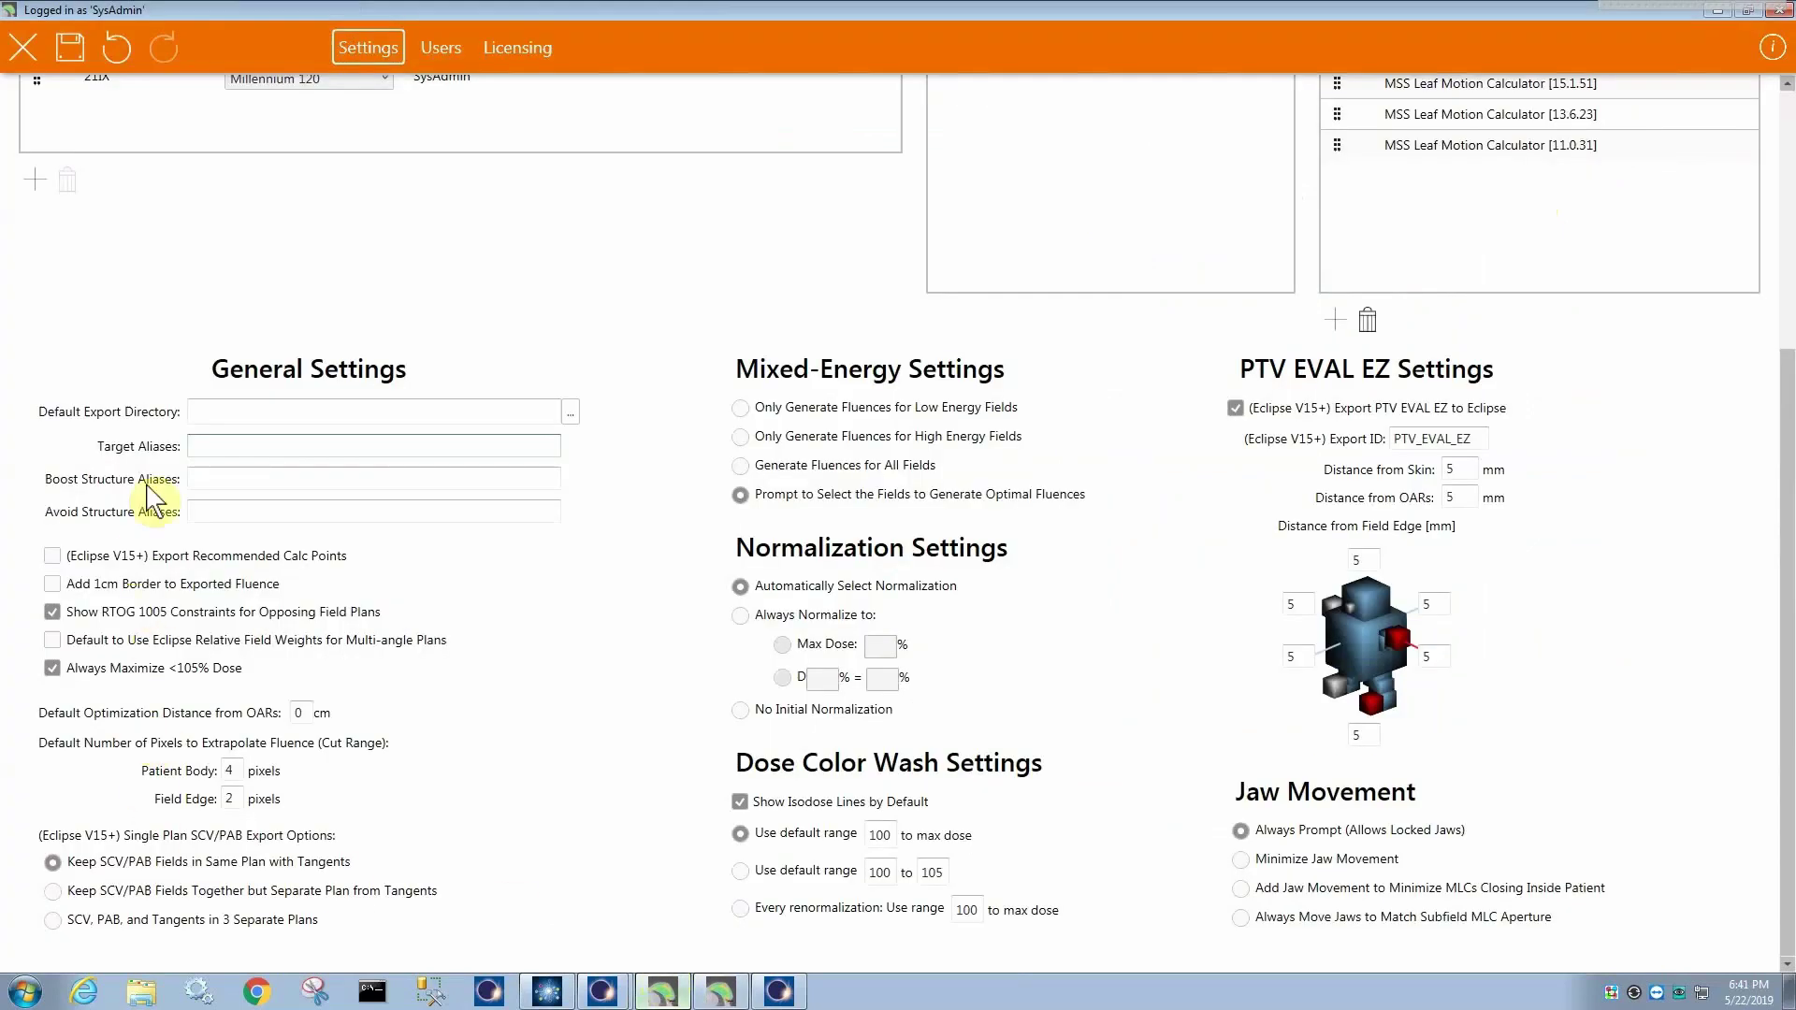
pyautogui.click(205, 446)
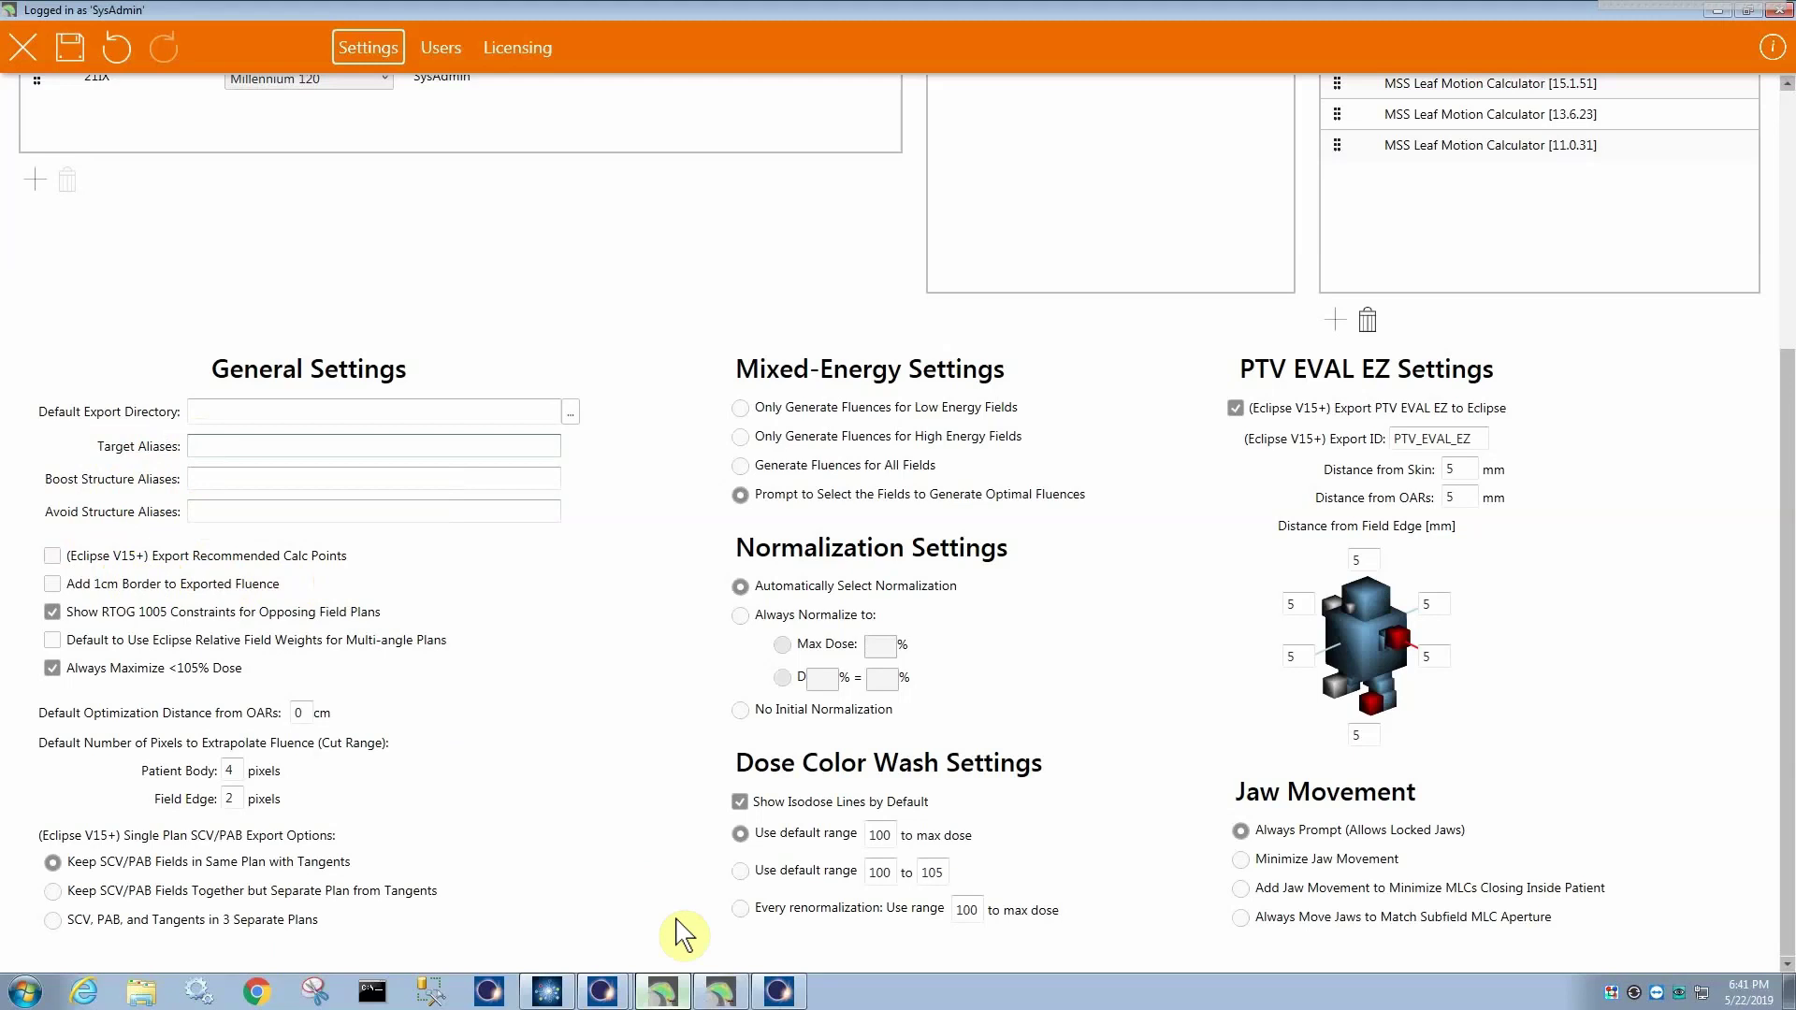
pyautogui.click(721, 987)
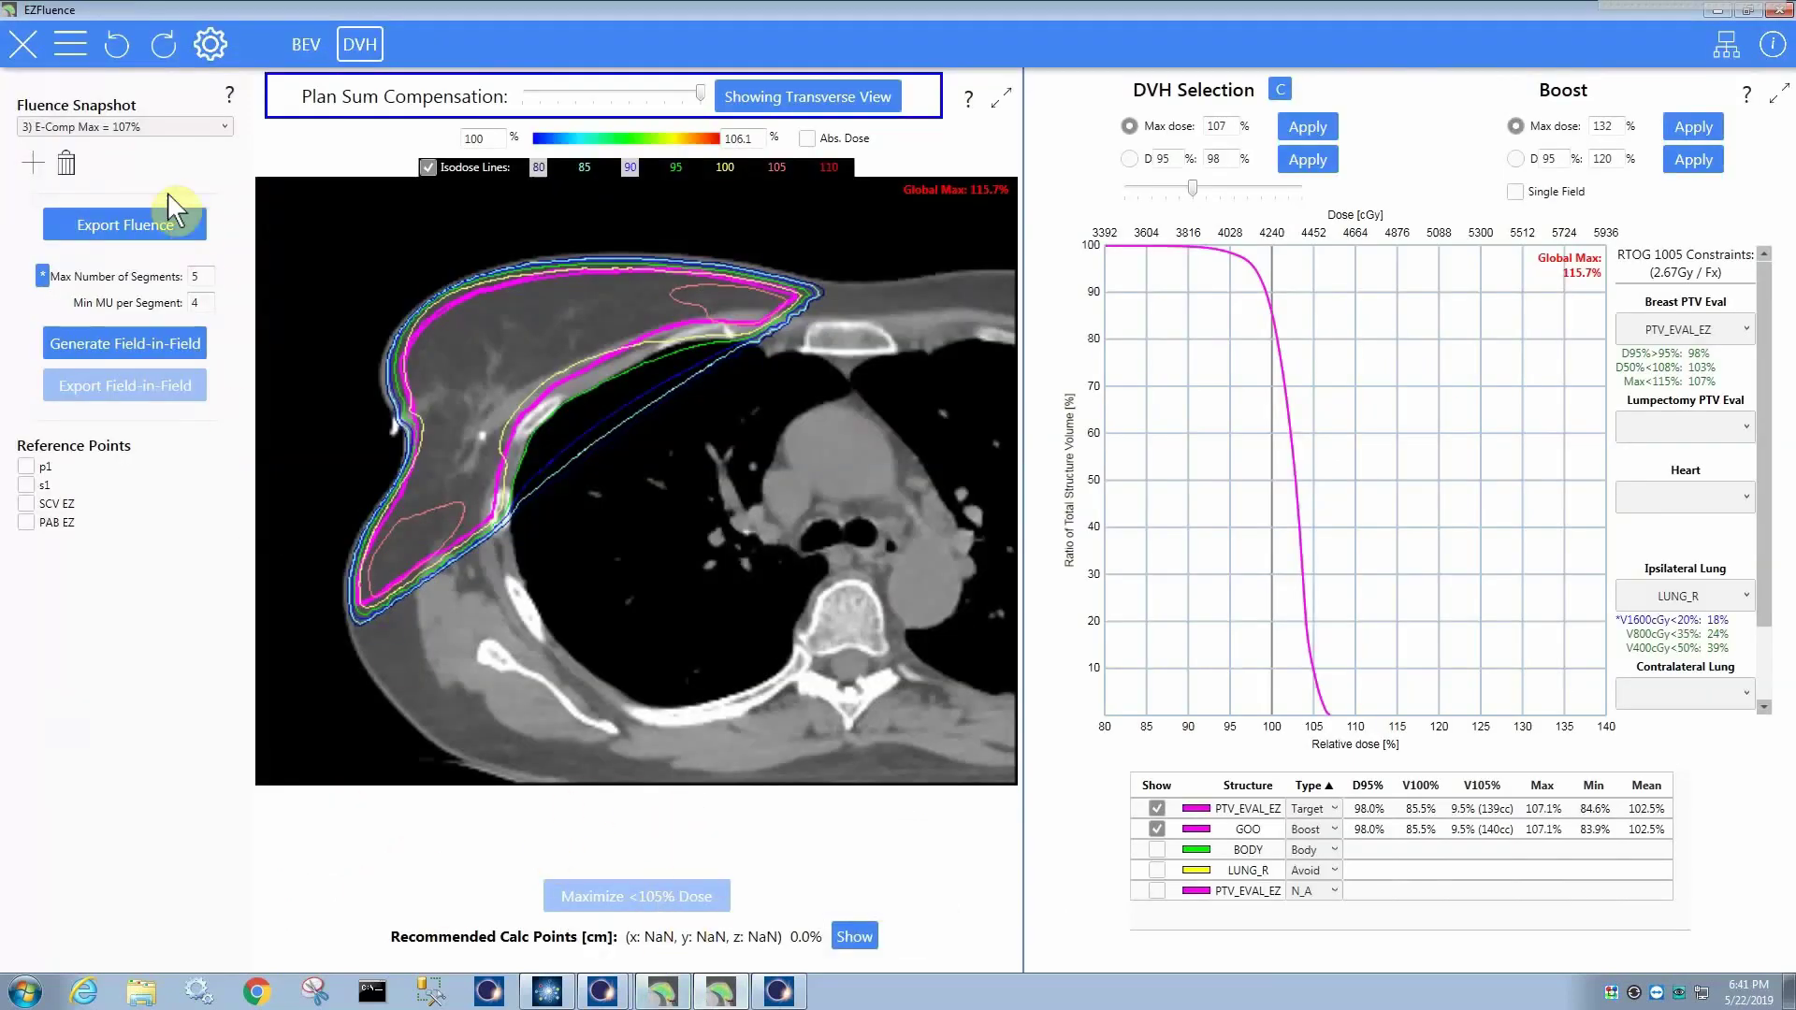
# - Generate the field-in-field plan with a maximum of 5 segments and show both recommended calc points in the transverse view
pyautogui.click(145, 346)
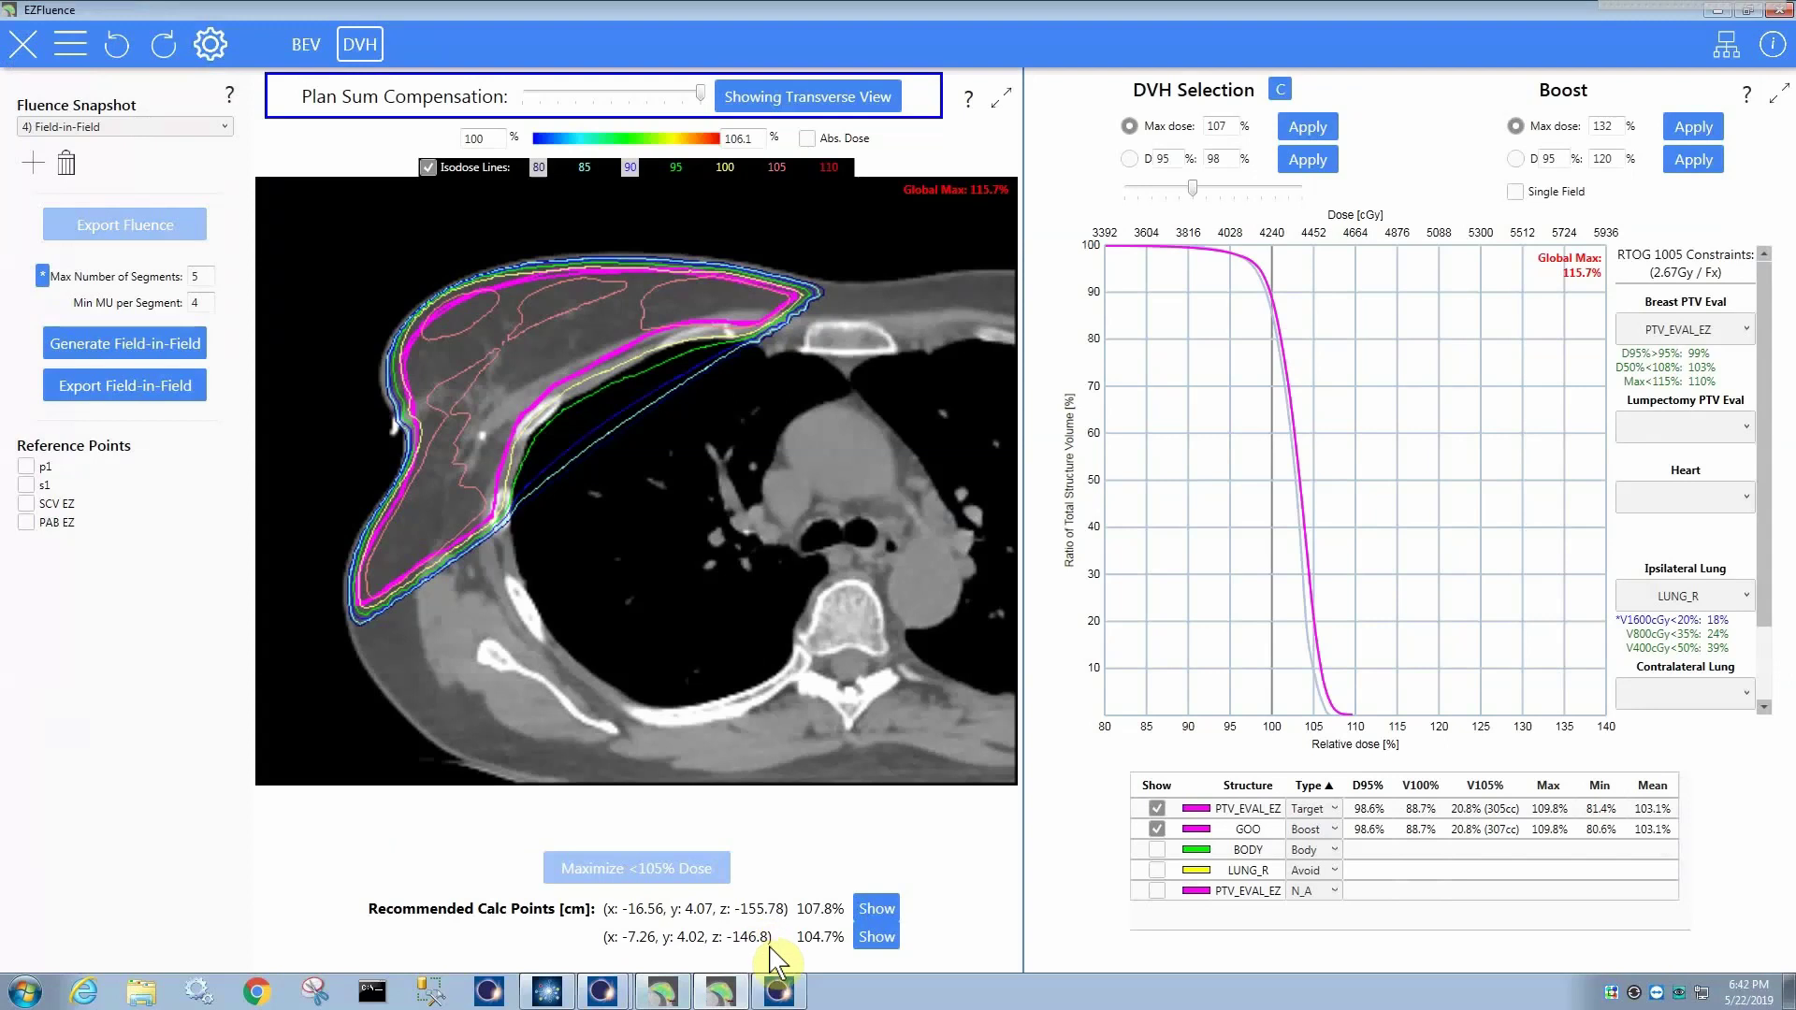
pyautogui.click(871, 945)
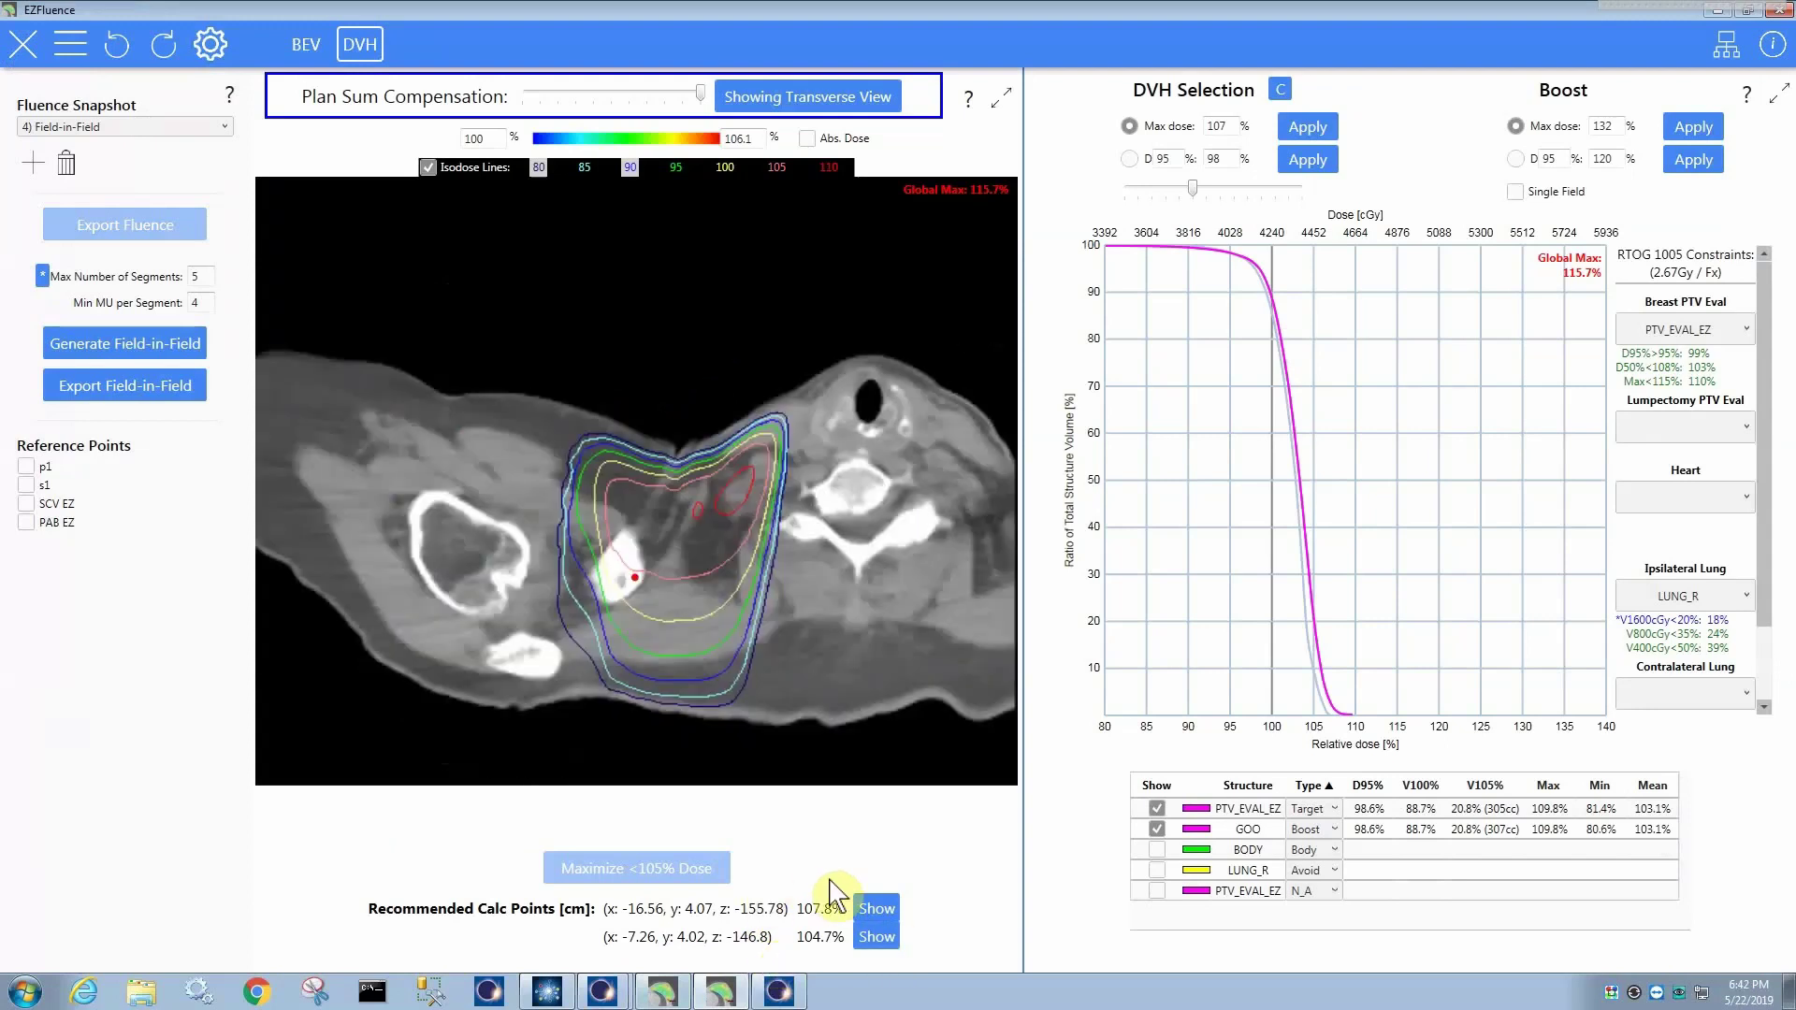
pyautogui.click(873, 907)
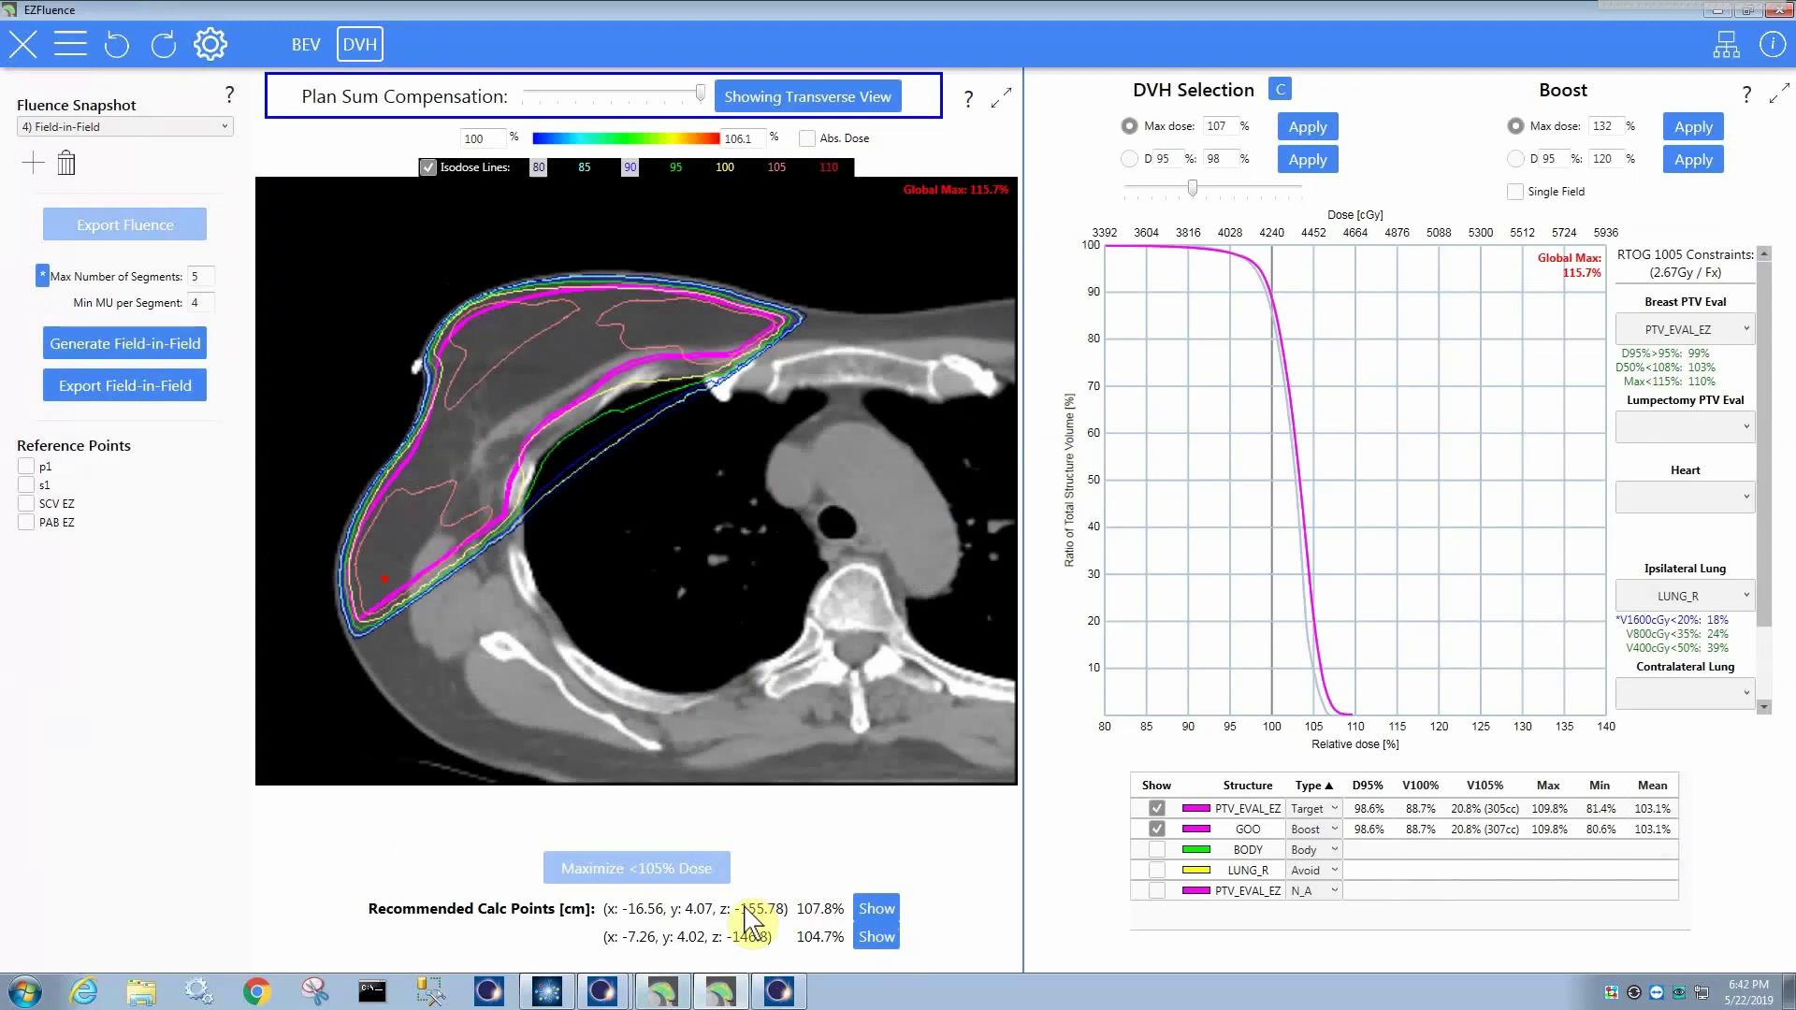
pyautogui.click(875, 938)
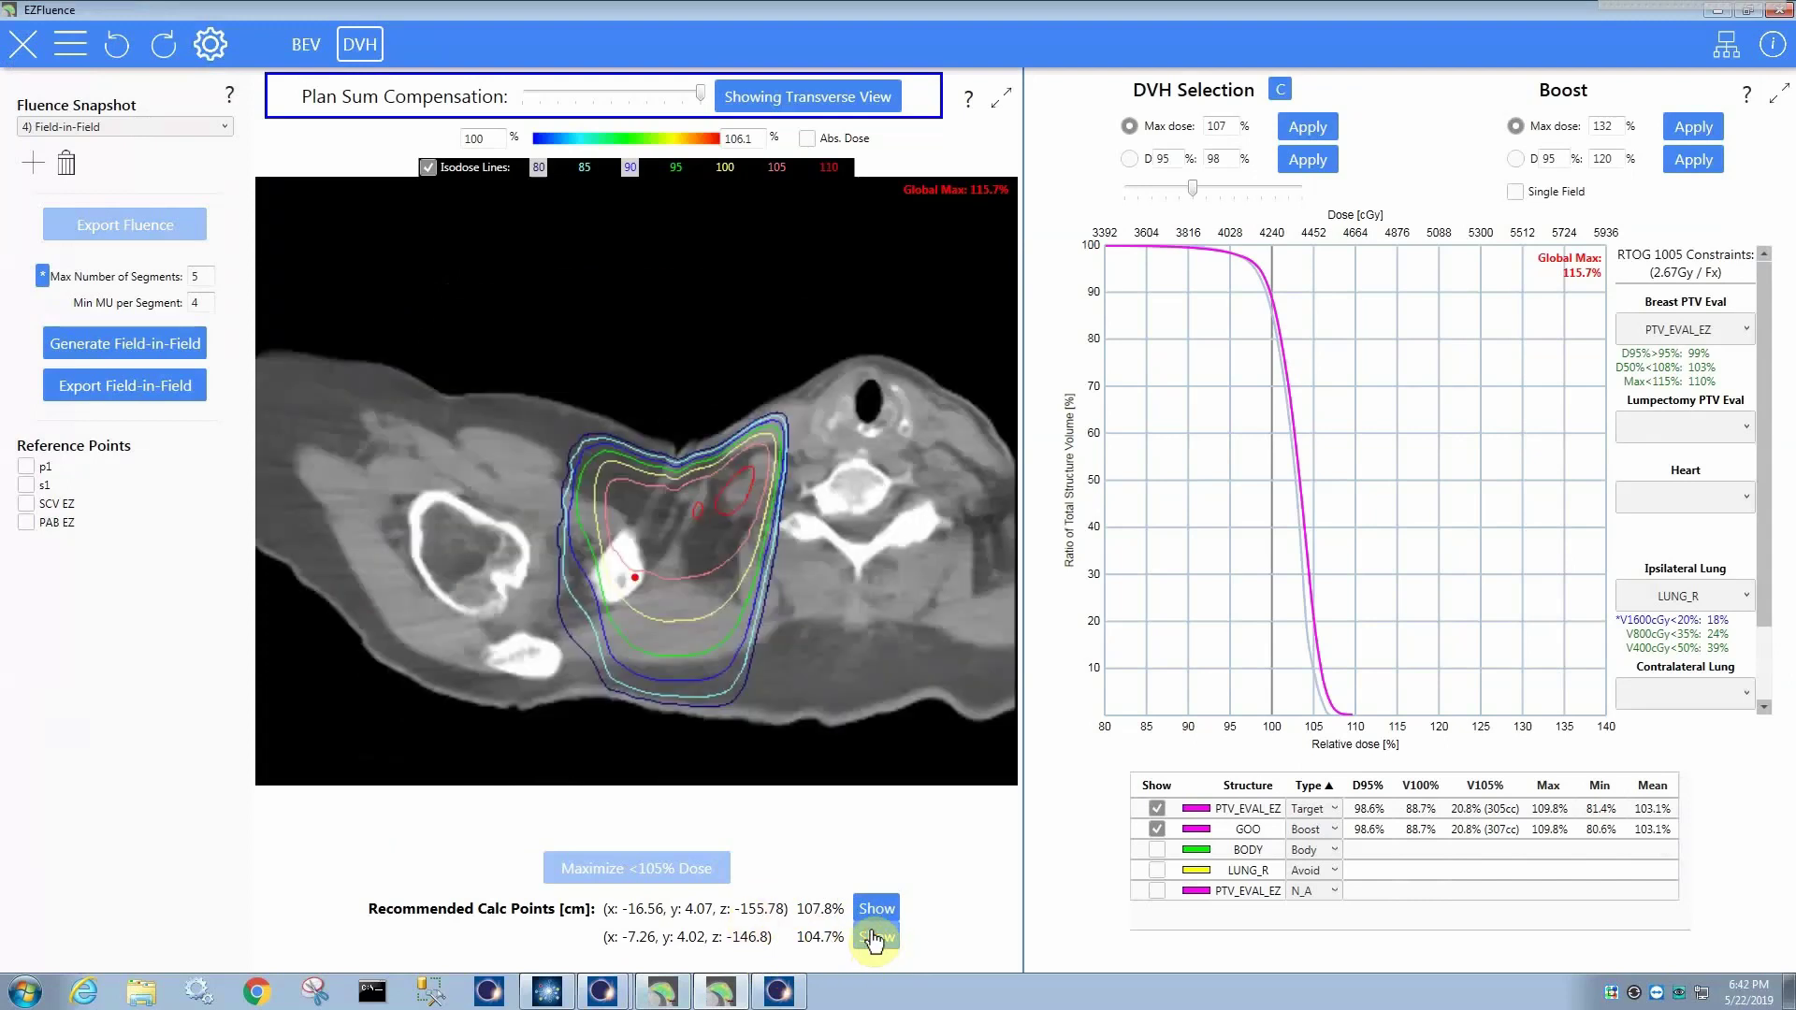
pyautogui.click(877, 909)
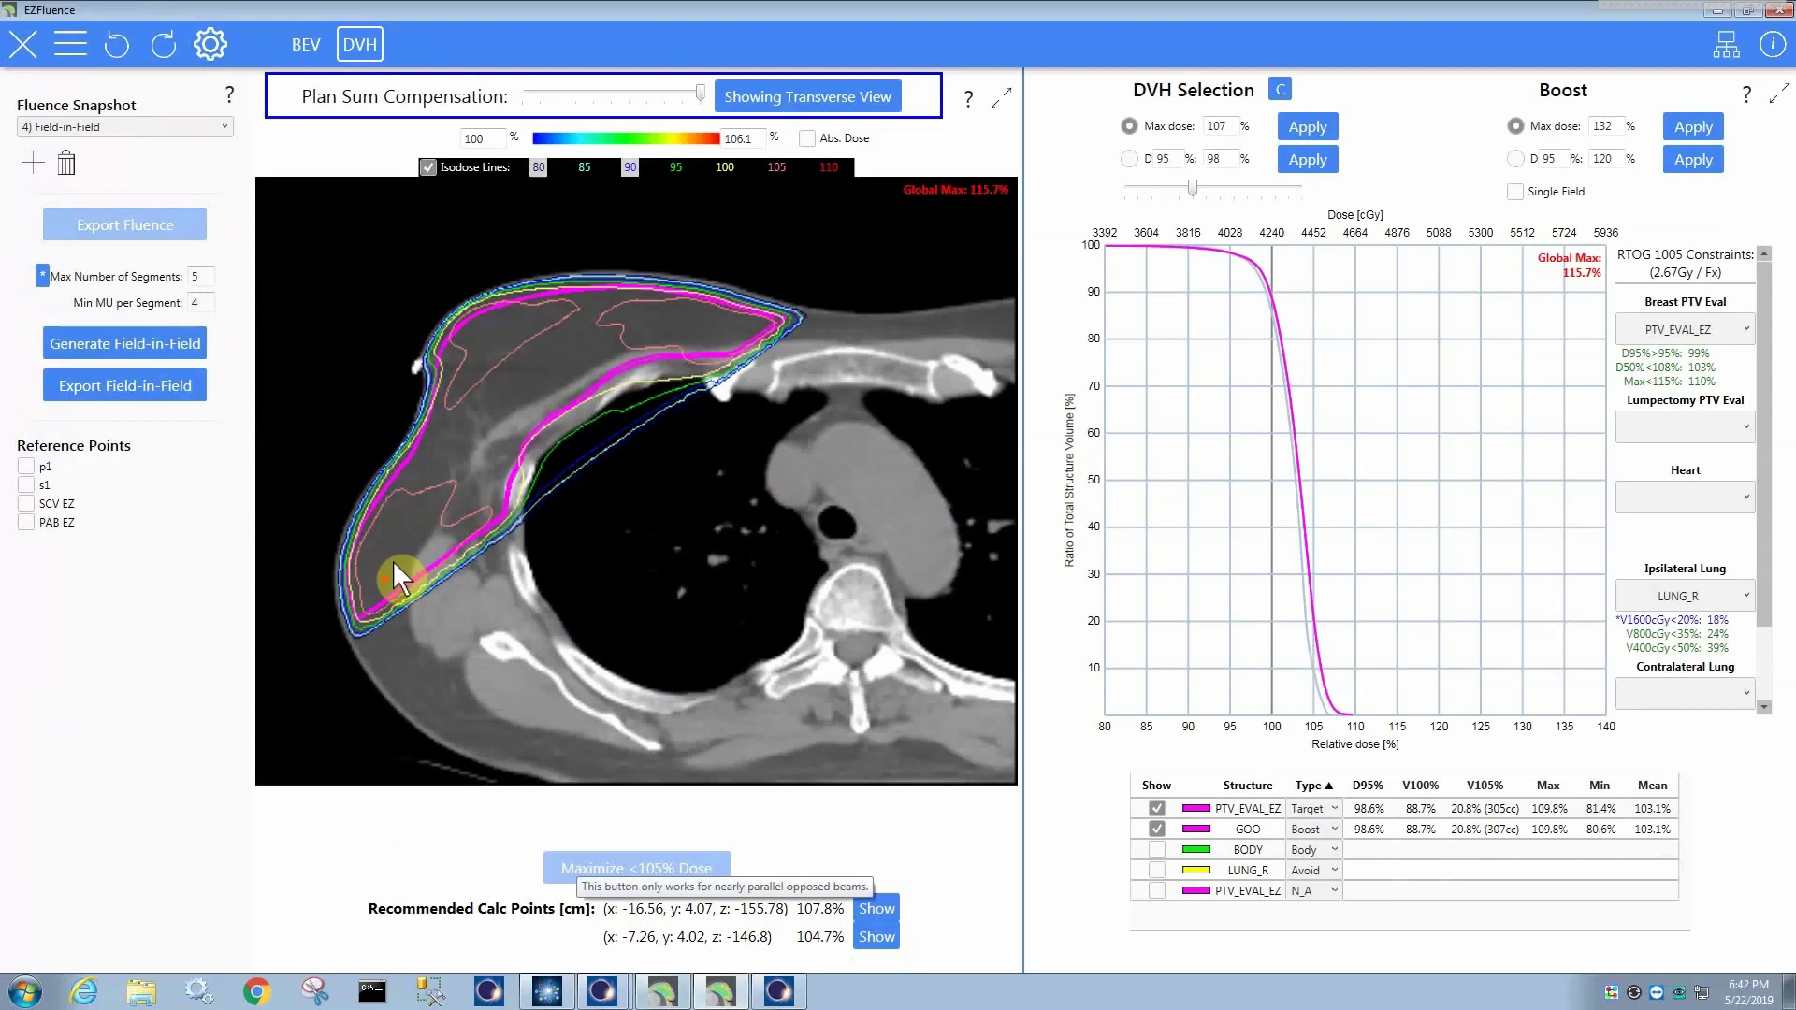
pyautogui.moveTo(391, 560)
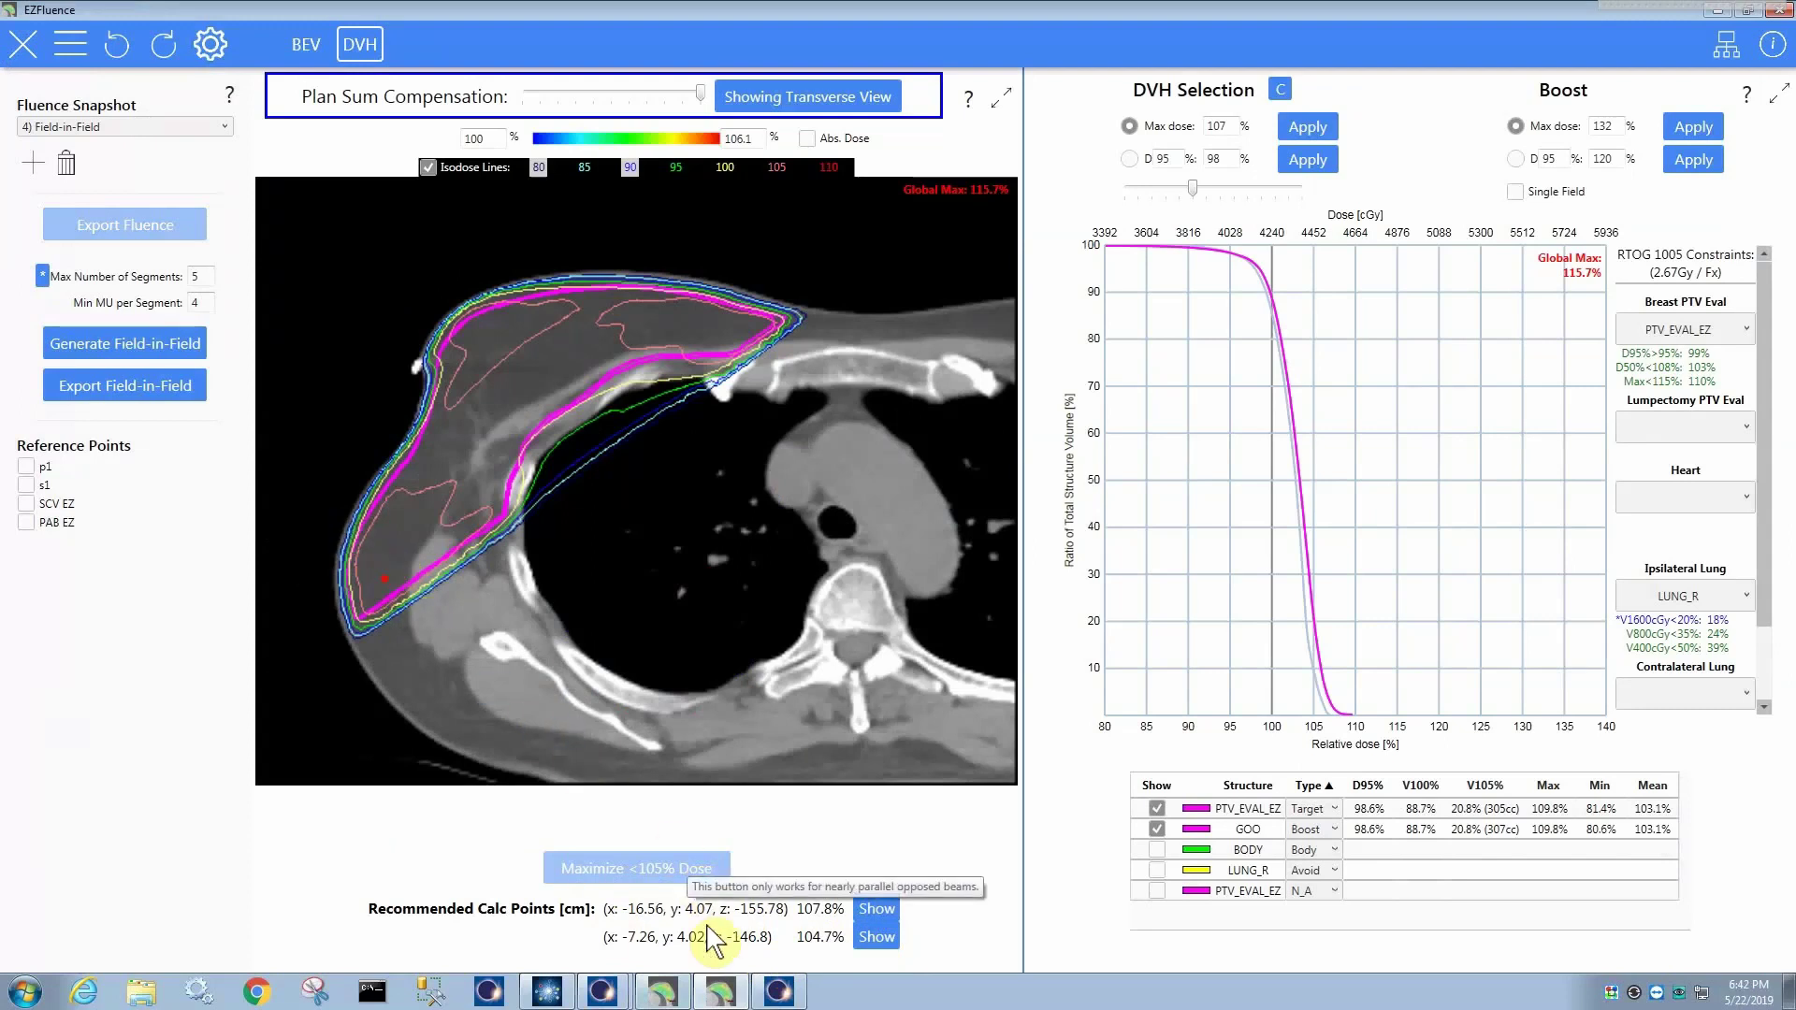
# - Switch to the administrator settings to review the calc point export and fluence border options
pyautogui.moveTo(661, 999)
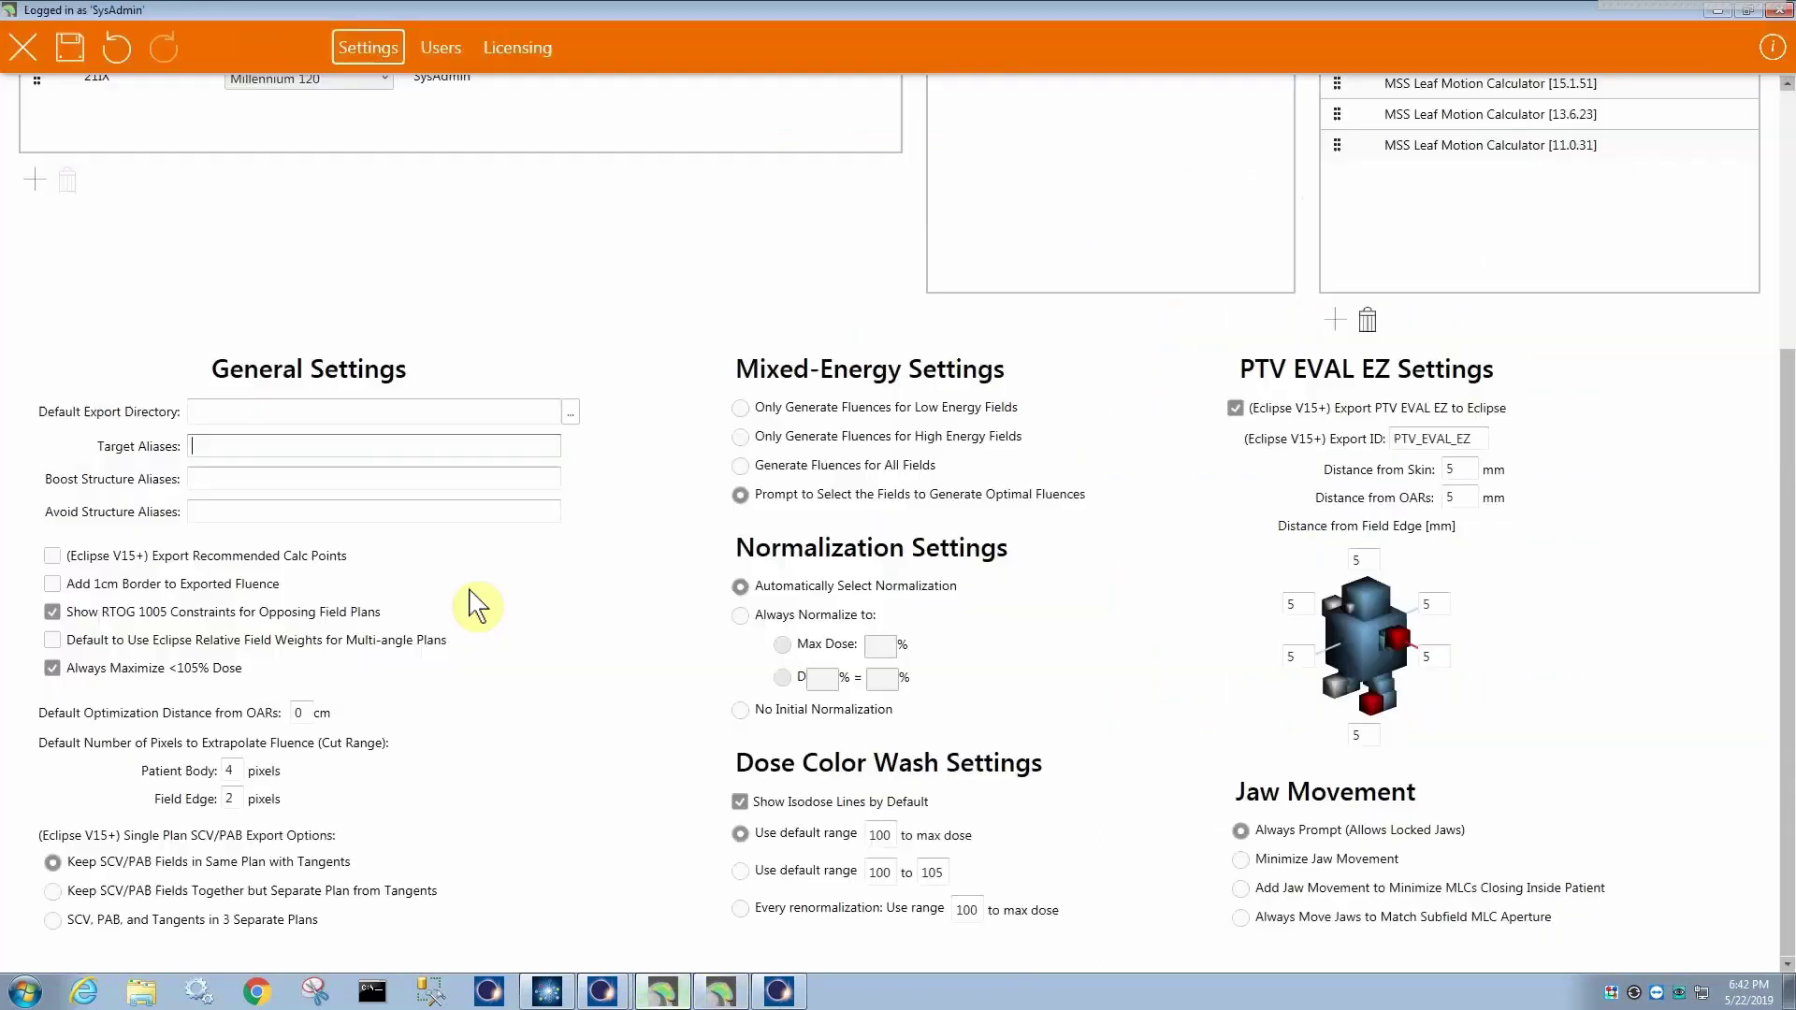
pyautogui.click(544, 703)
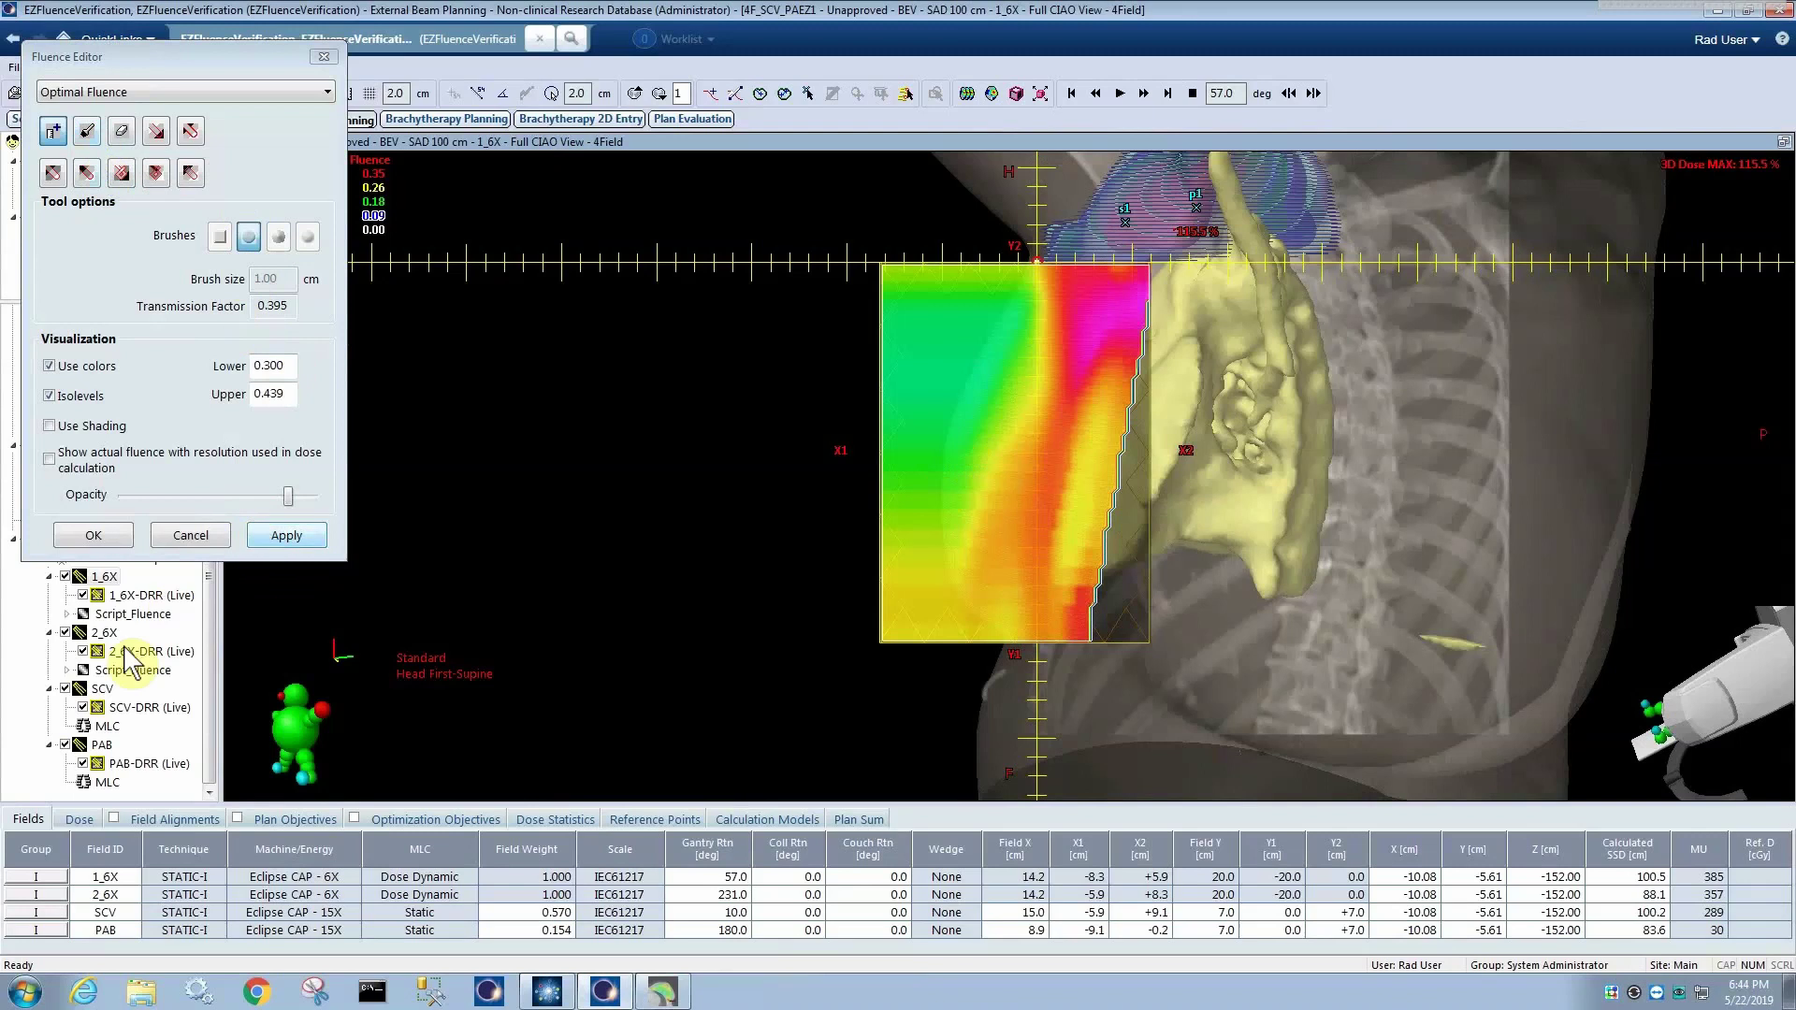
# - Reopen the fluence of field 1_6X in Eclipse's Fluence Editor, set the lower visualization limit to 0.3 and raise the opacity
pyautogui.click(192, 535)
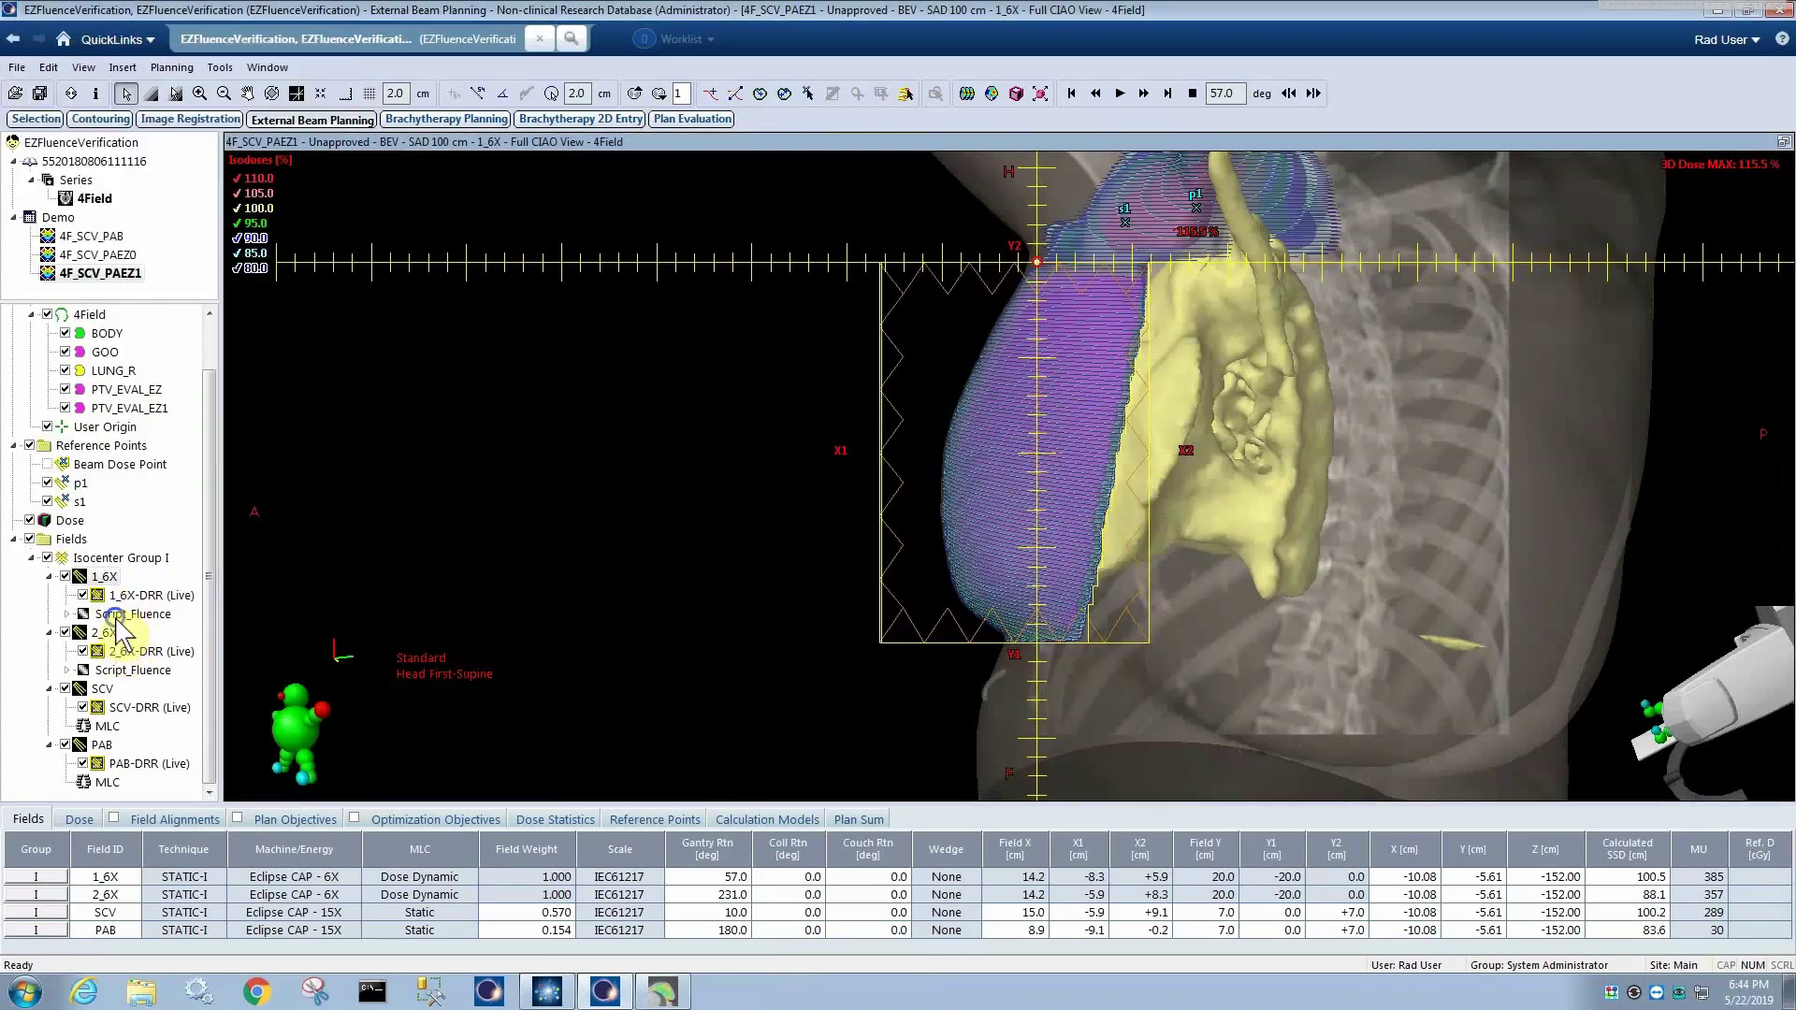
pyautogui.rightClick(117, 615)
pyautogui.click(160, 651)
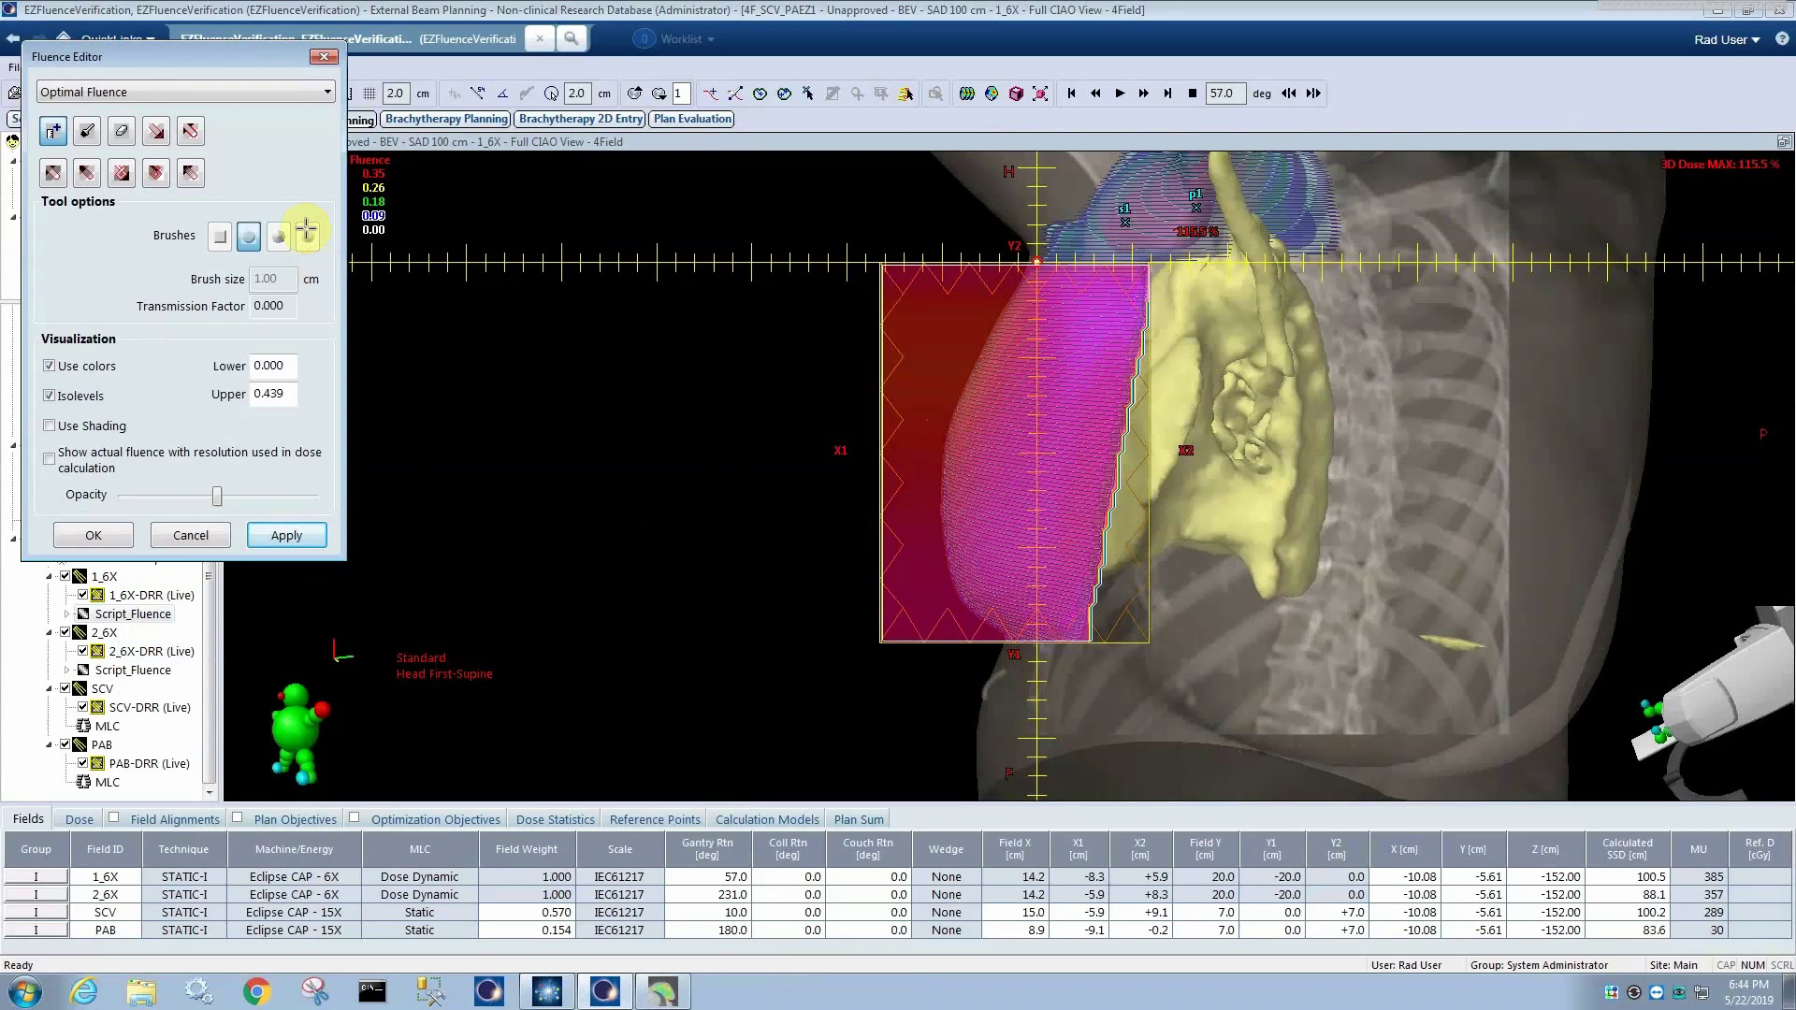
pyautogui.doubleClick(282, 366)
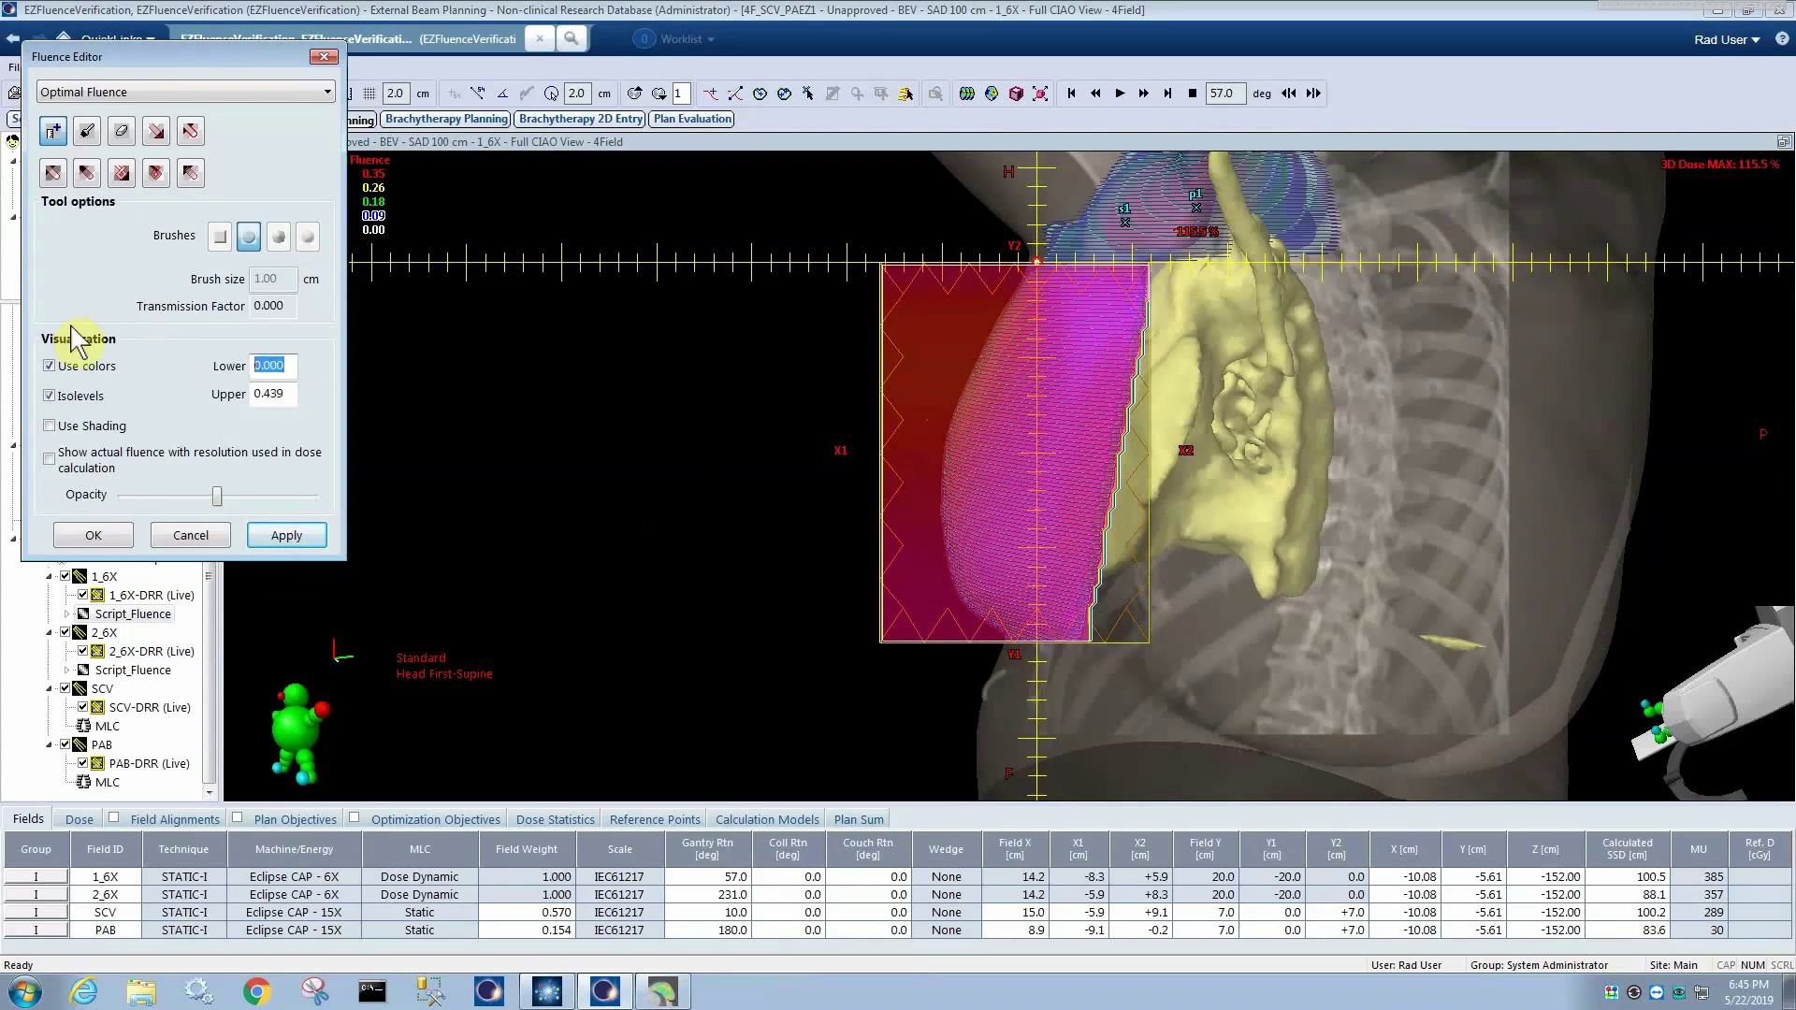
pyautogui.write('.3')
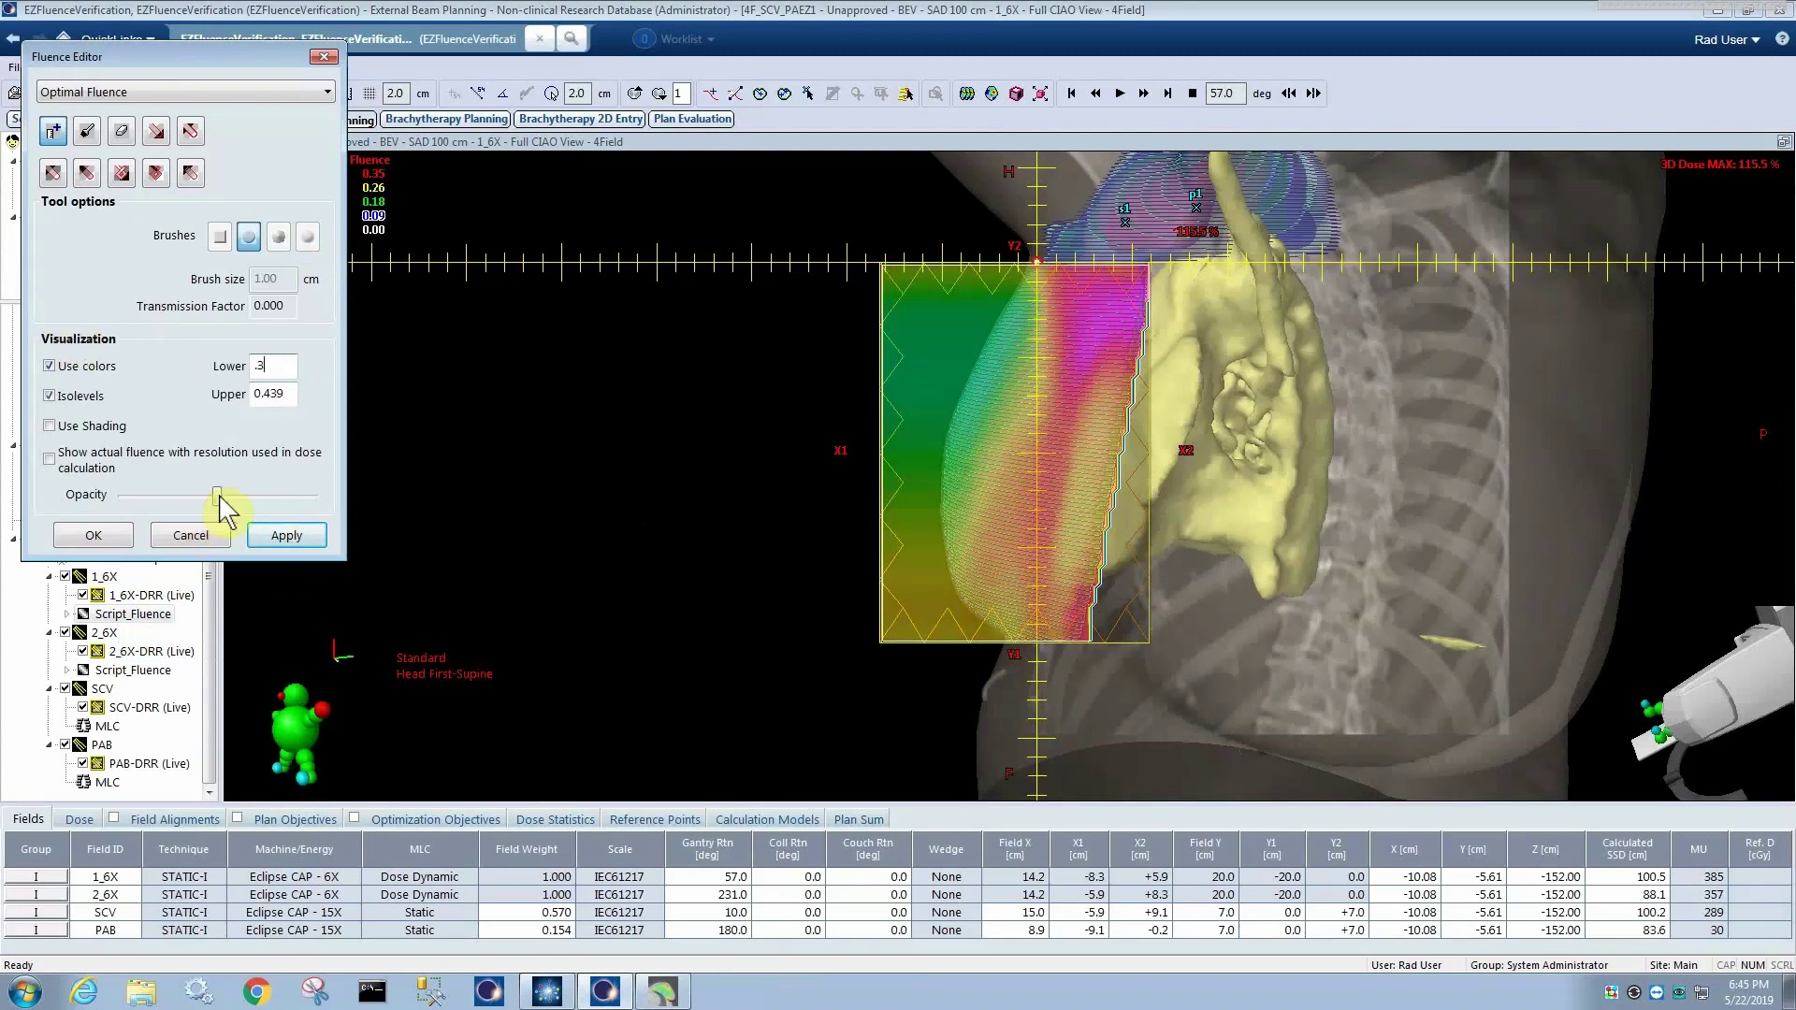
pyautogui.moveTo(218, 494); pyautogui.dragTo(298, 495)
# - Paint a short stroke across the lung-side edge of the 1_6X fluence with the 1.00 cm brush and a 0.5 transmission factor
pyautogui.click(87, 130)
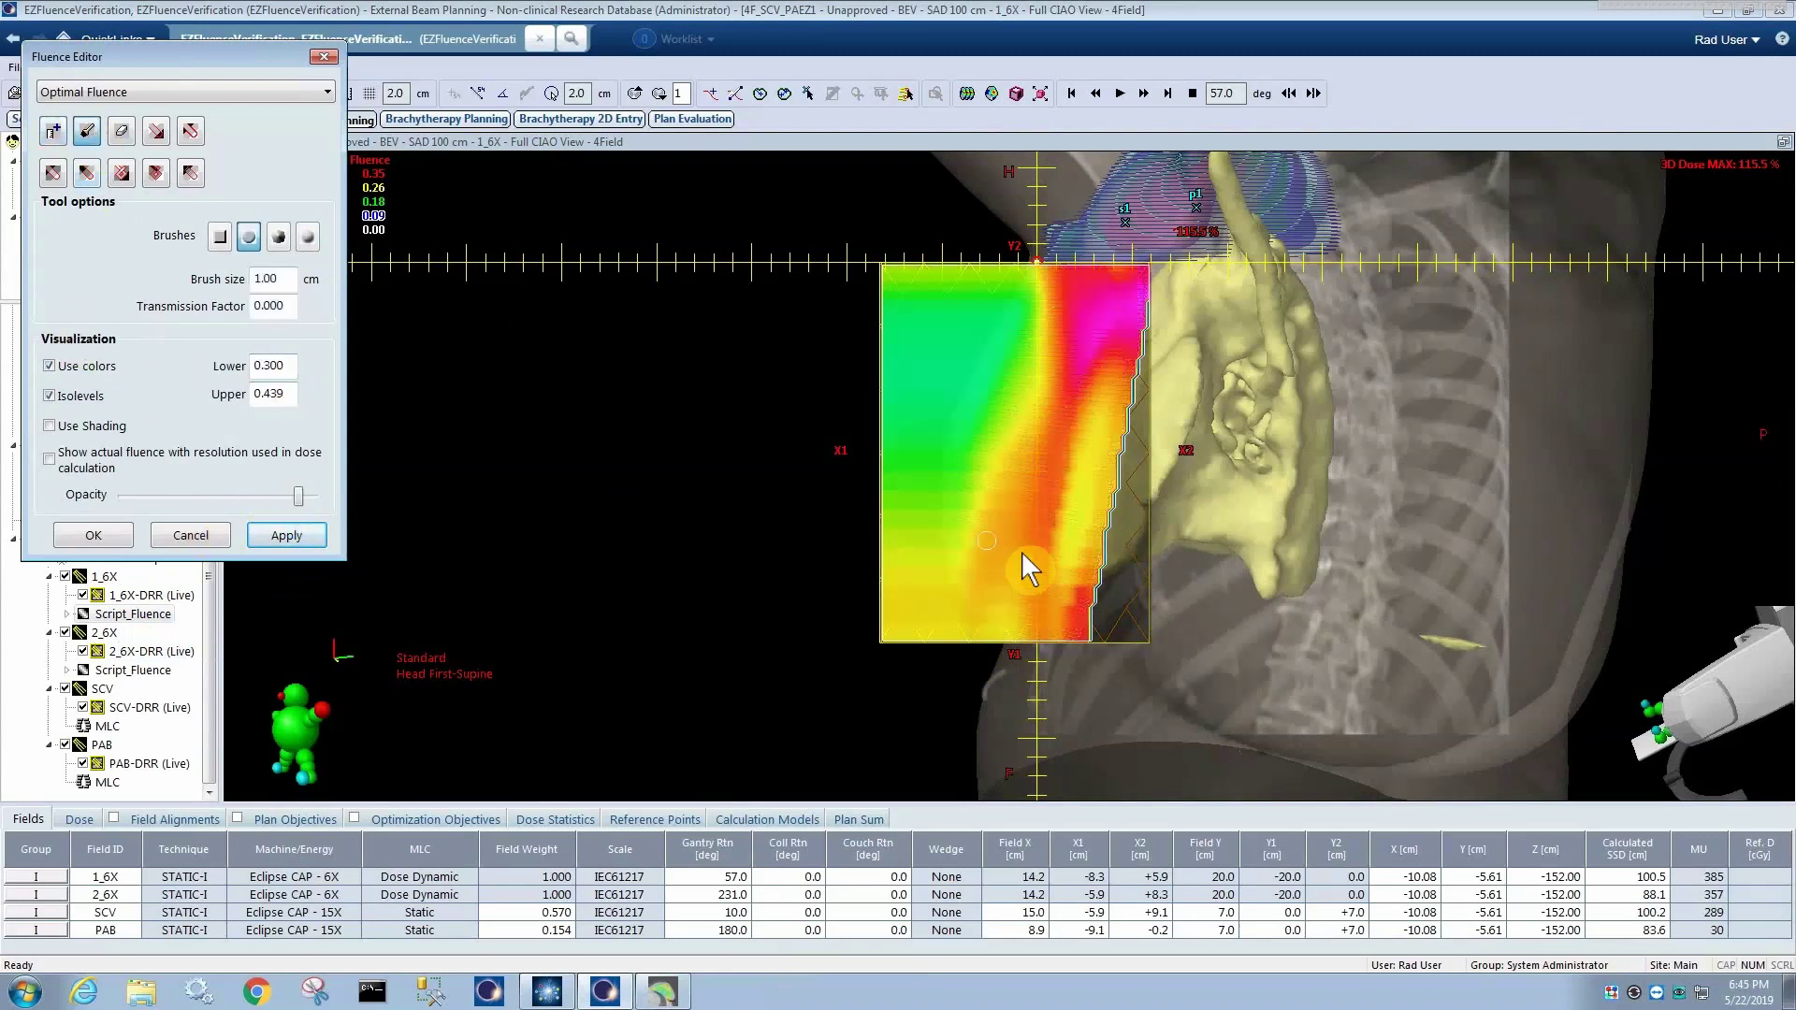
pyautogui.doubleClick(269, 306)
pyautogui.write('.')
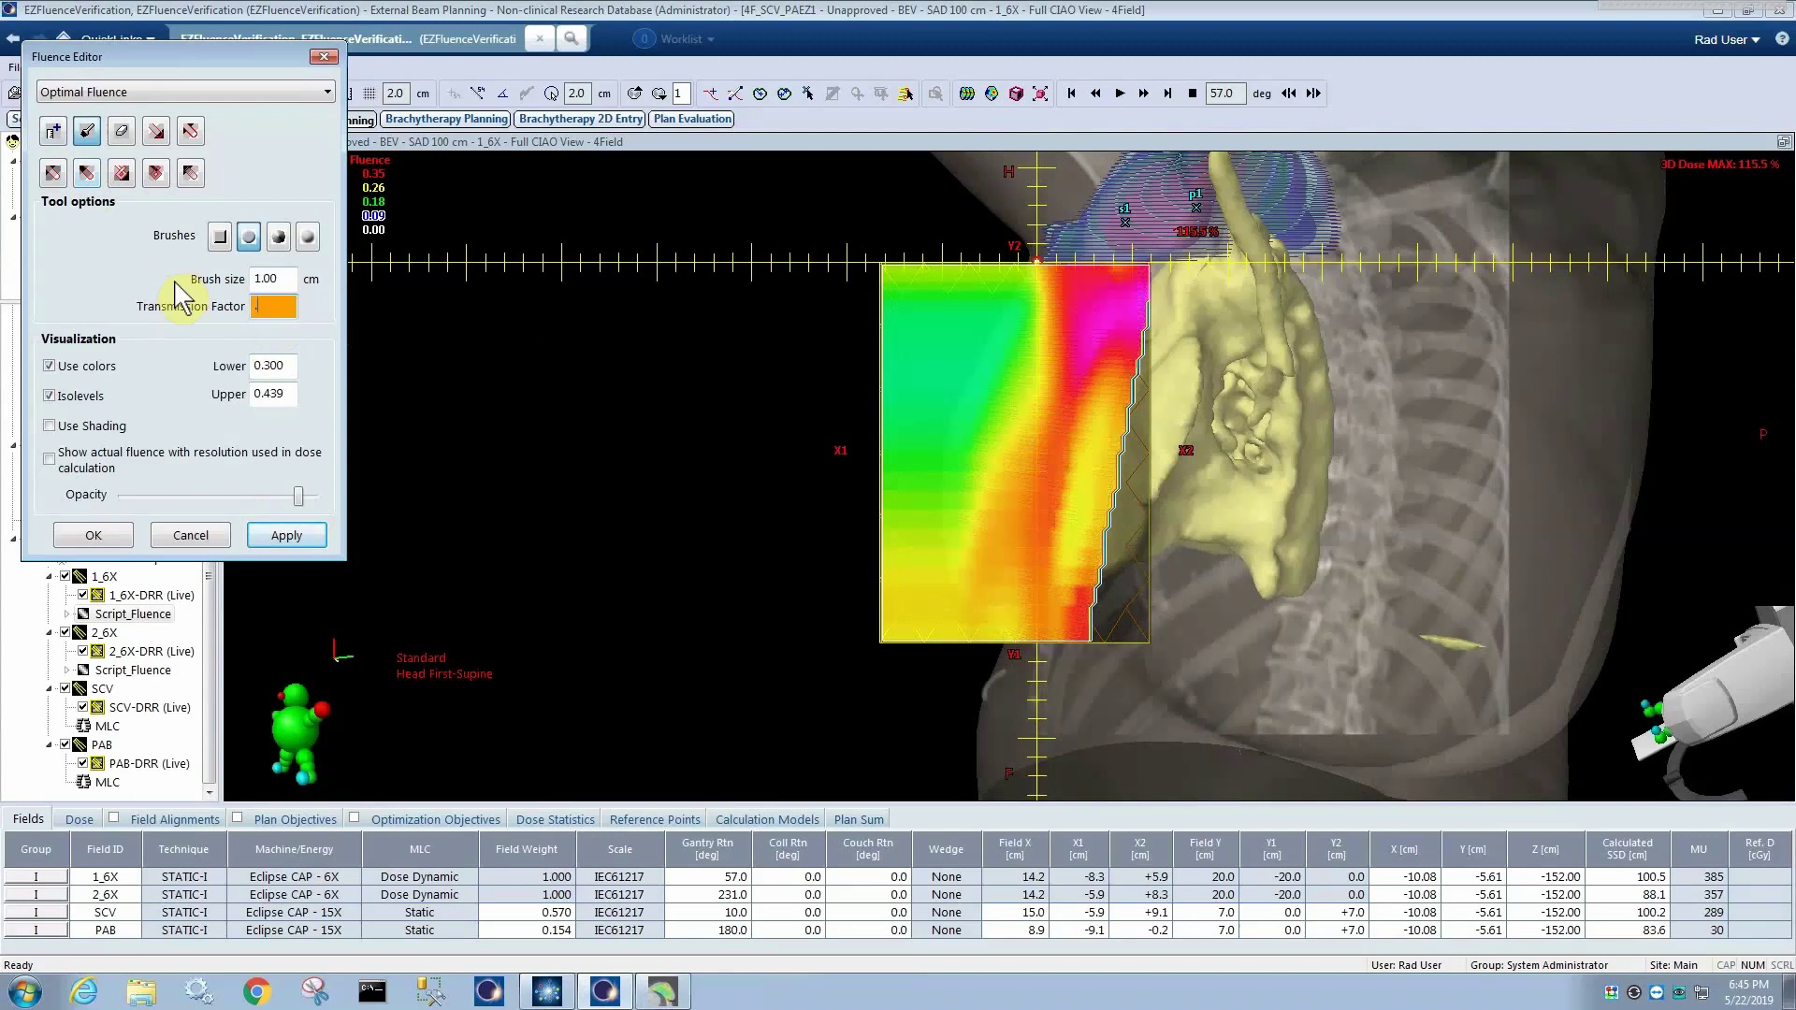
pyautogui.write('5')
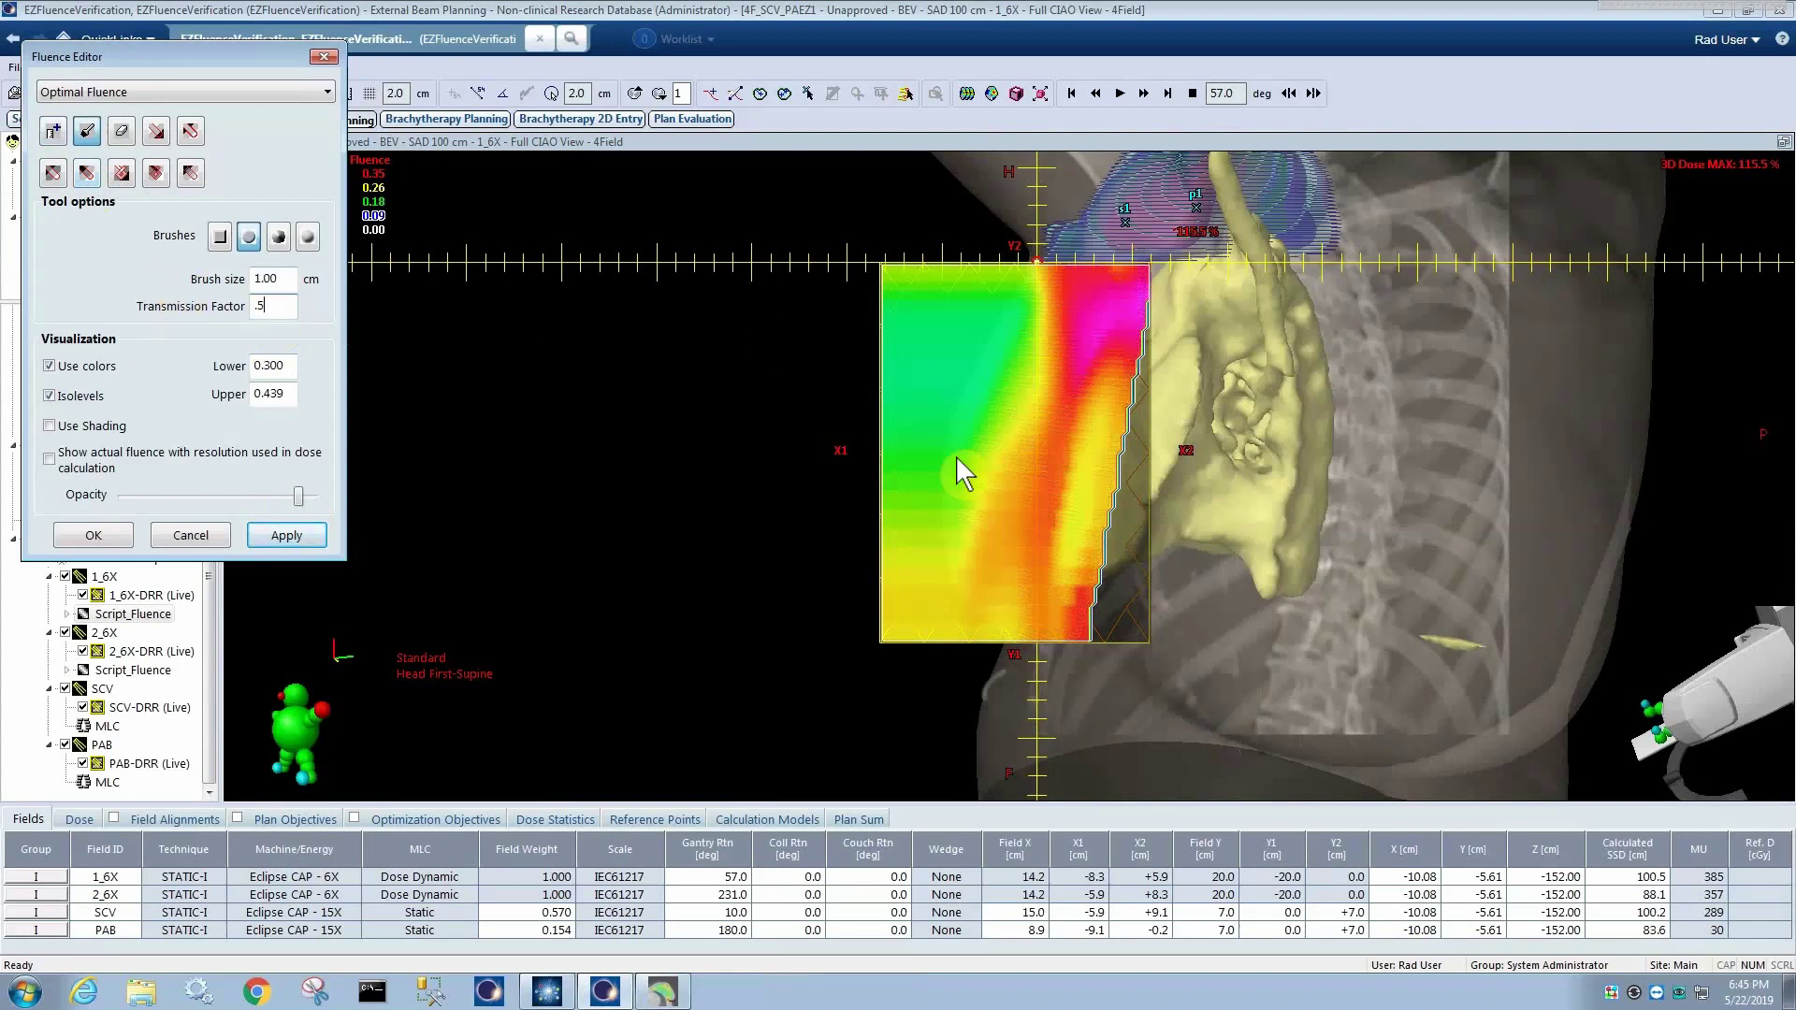
pyautogui.click(1118, 440)
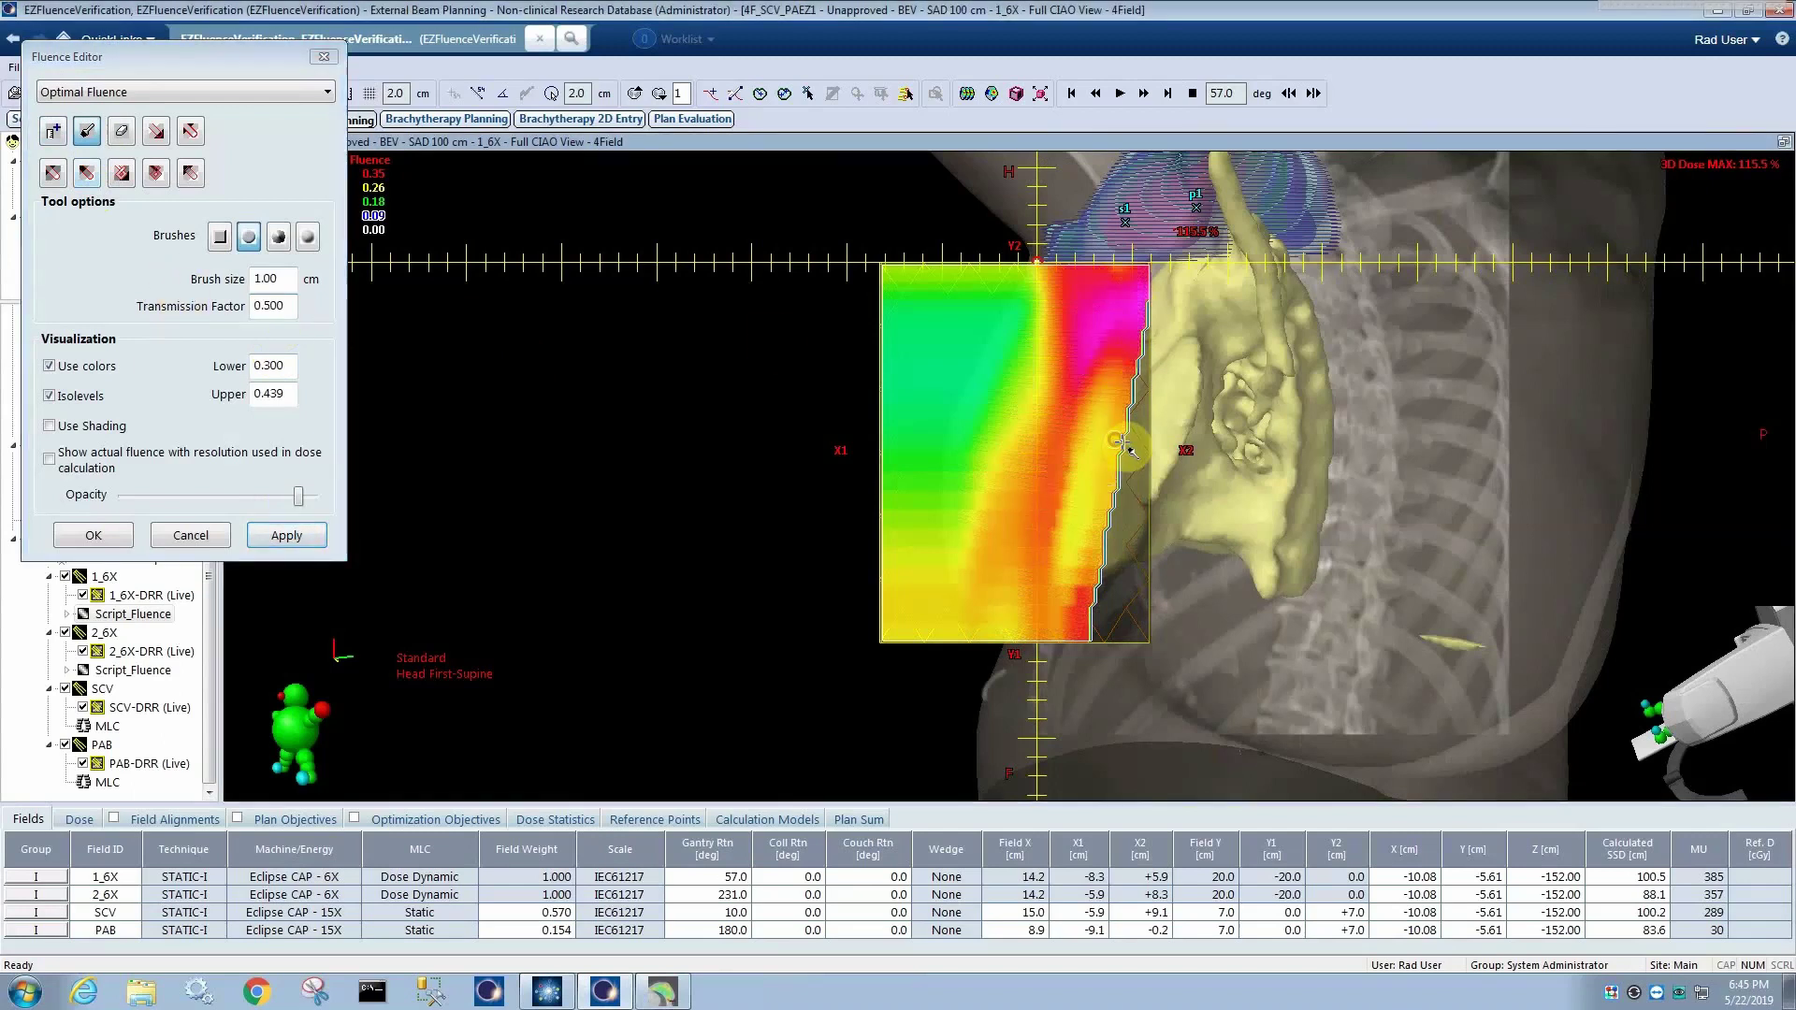
pyautogui.moveTo(1139, 451); pyautogui.dragTo(1135, 445)
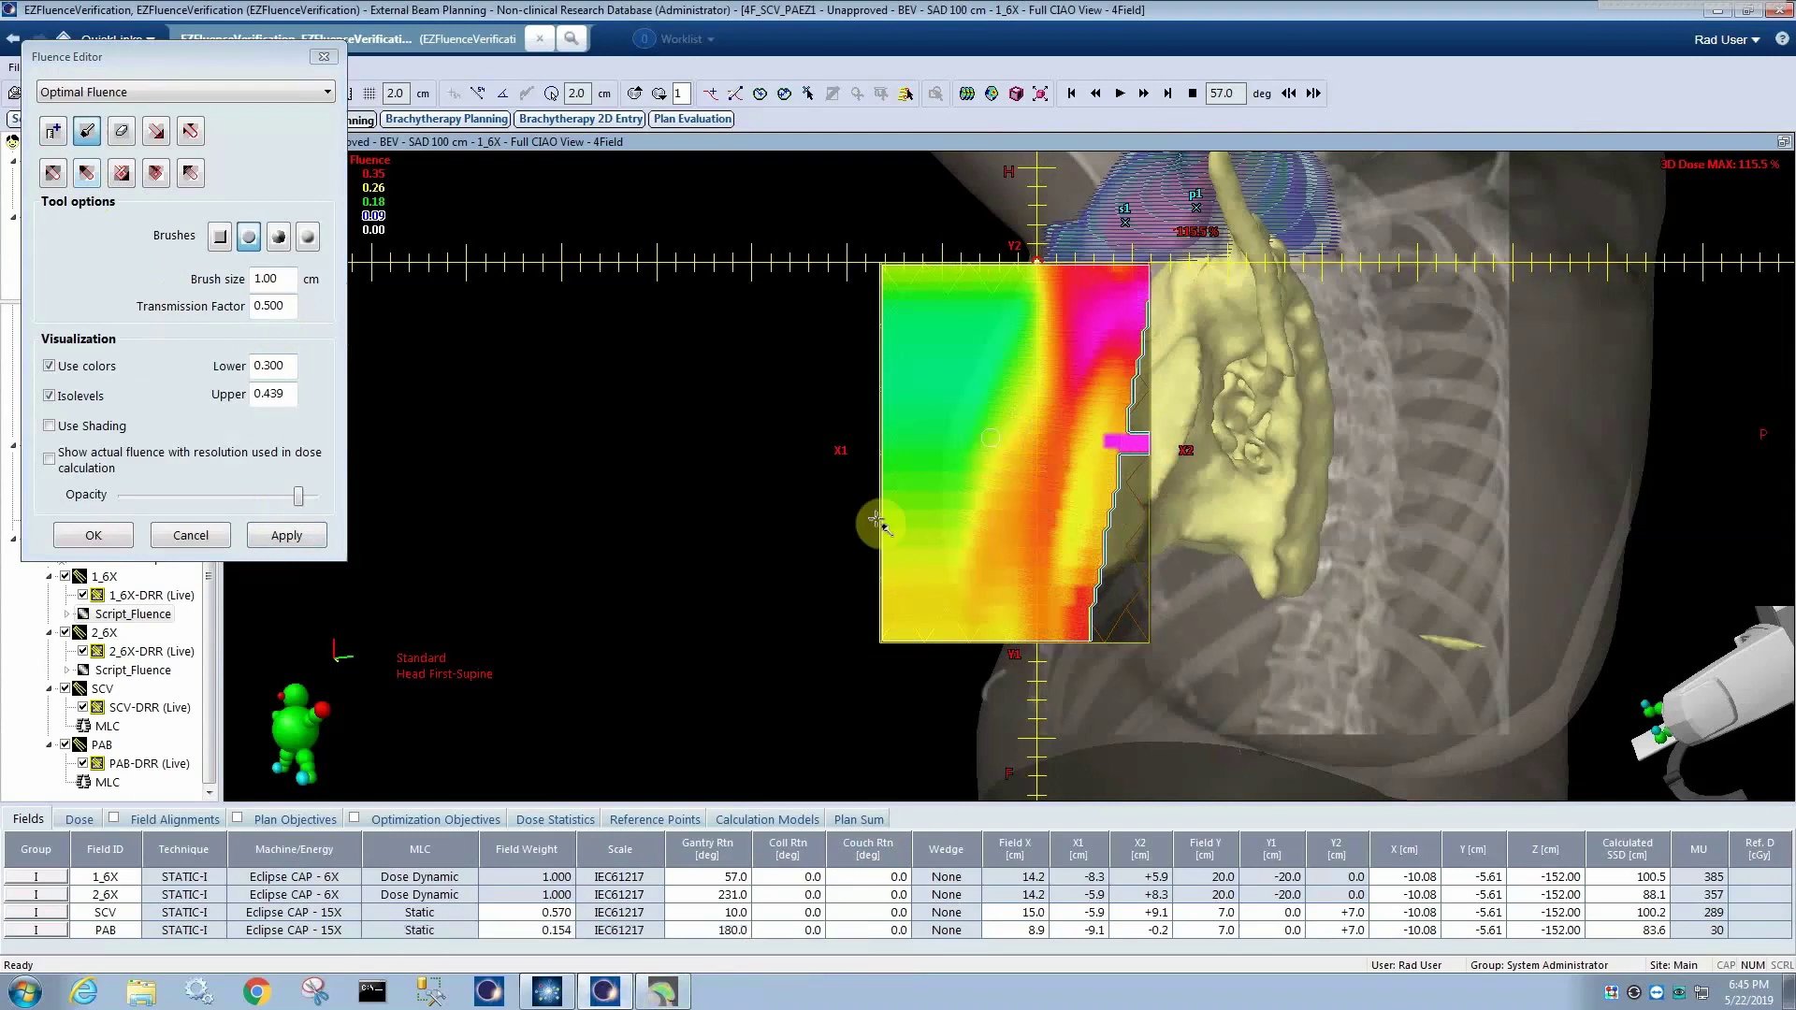
# - Switch to EZFluence and review the RTOG 1005 constraints list for the breast plan
pyautogui.click(662, 992)
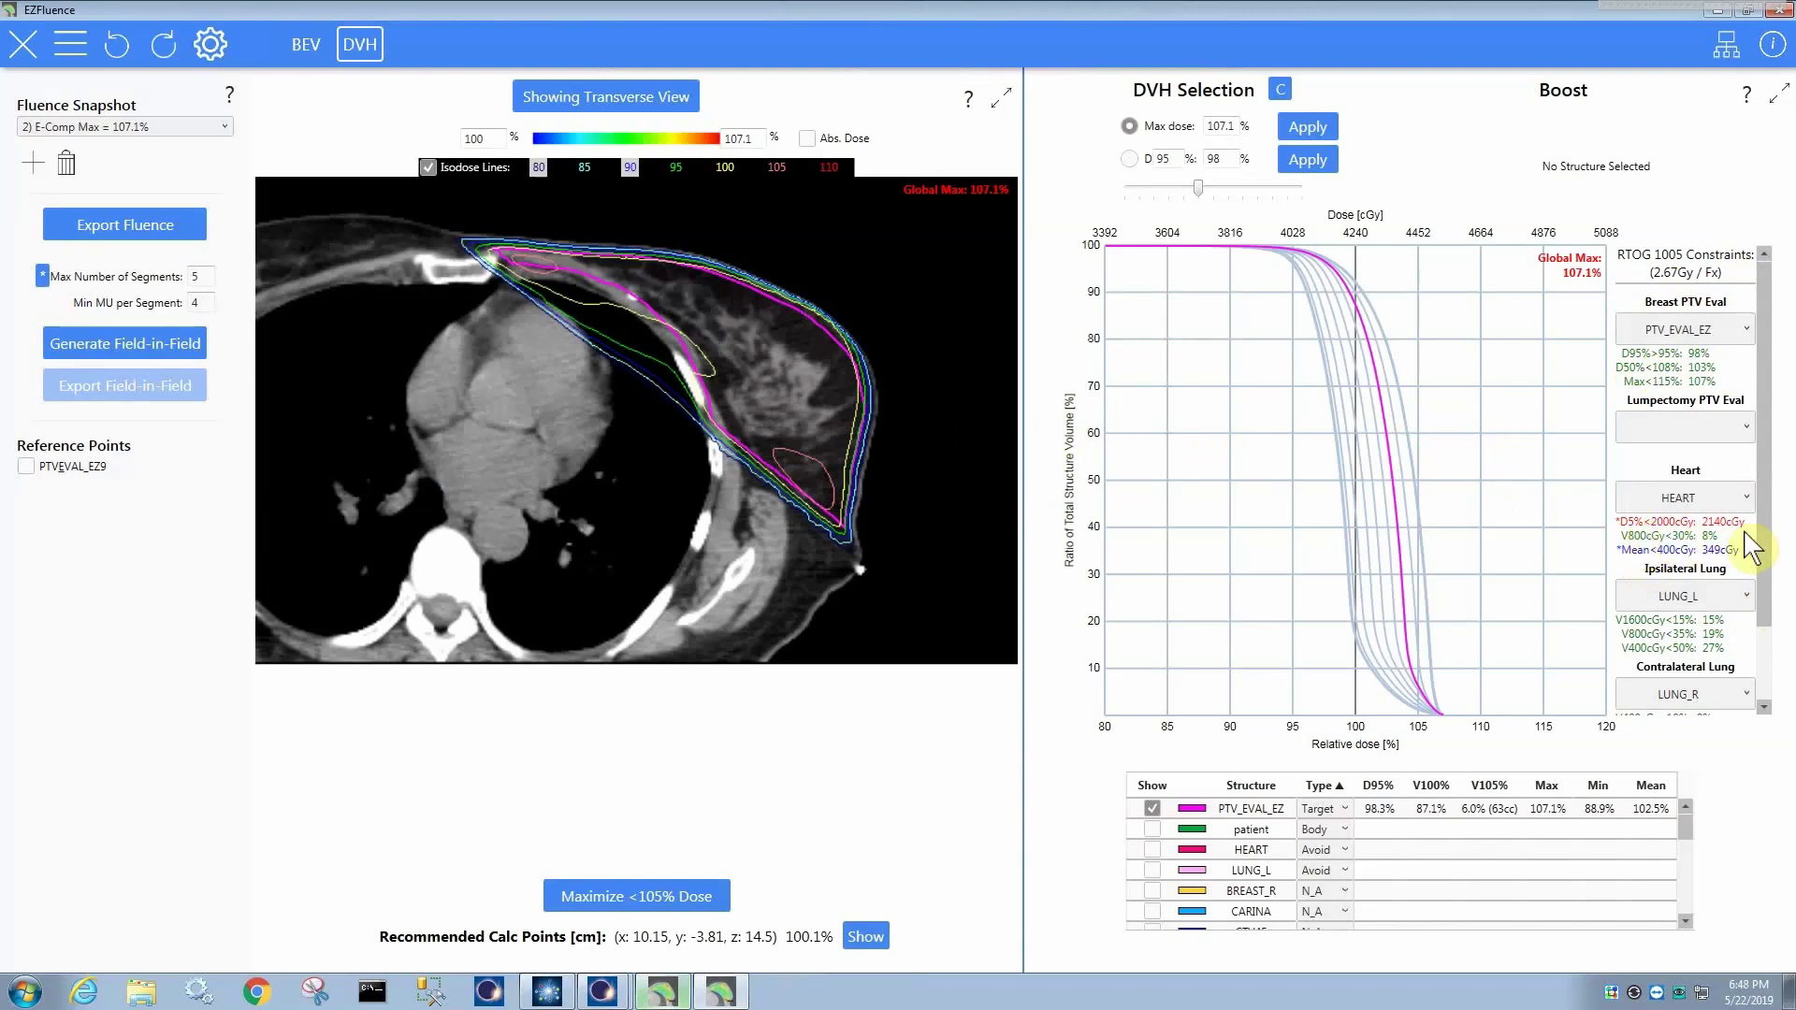
pyautogui.moveTo(1764, 561); pyautogui.dragTo(1766, 492)
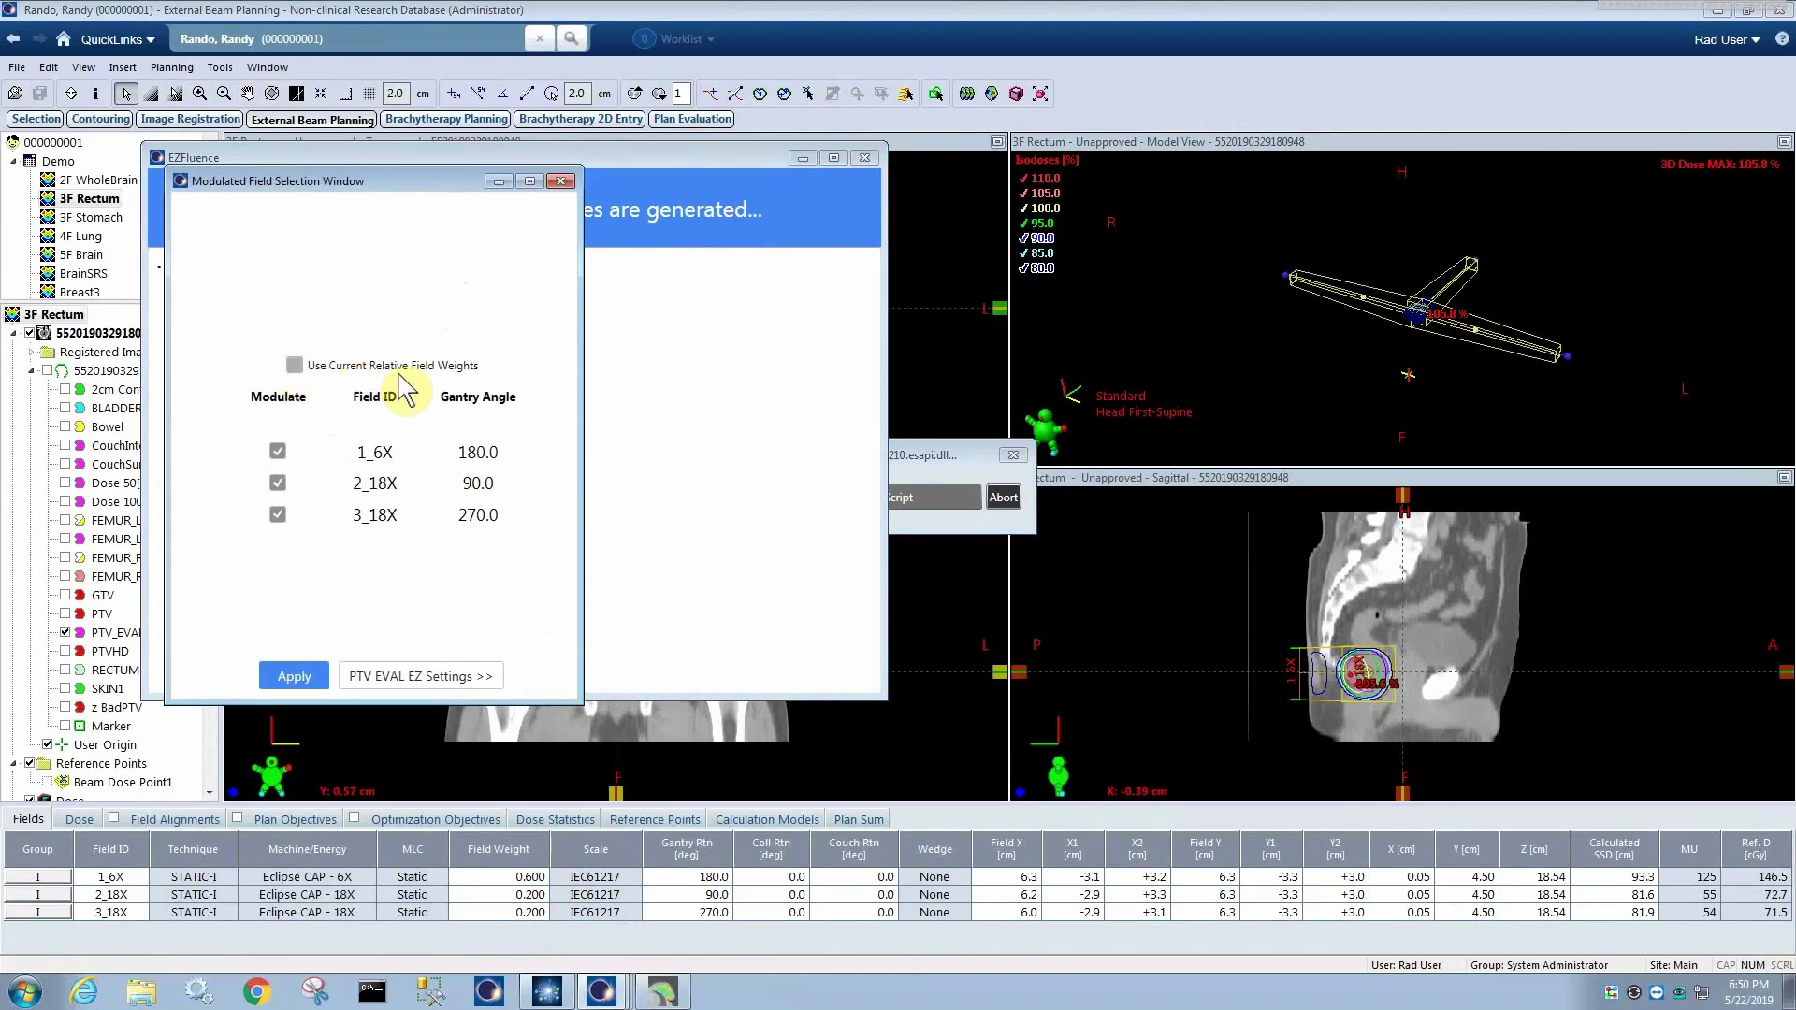
# - Enable Use Current Relative Field Weights for the 3F Rectum plan's modulated fields, and disable it again
pyautogui.click(295, 366)
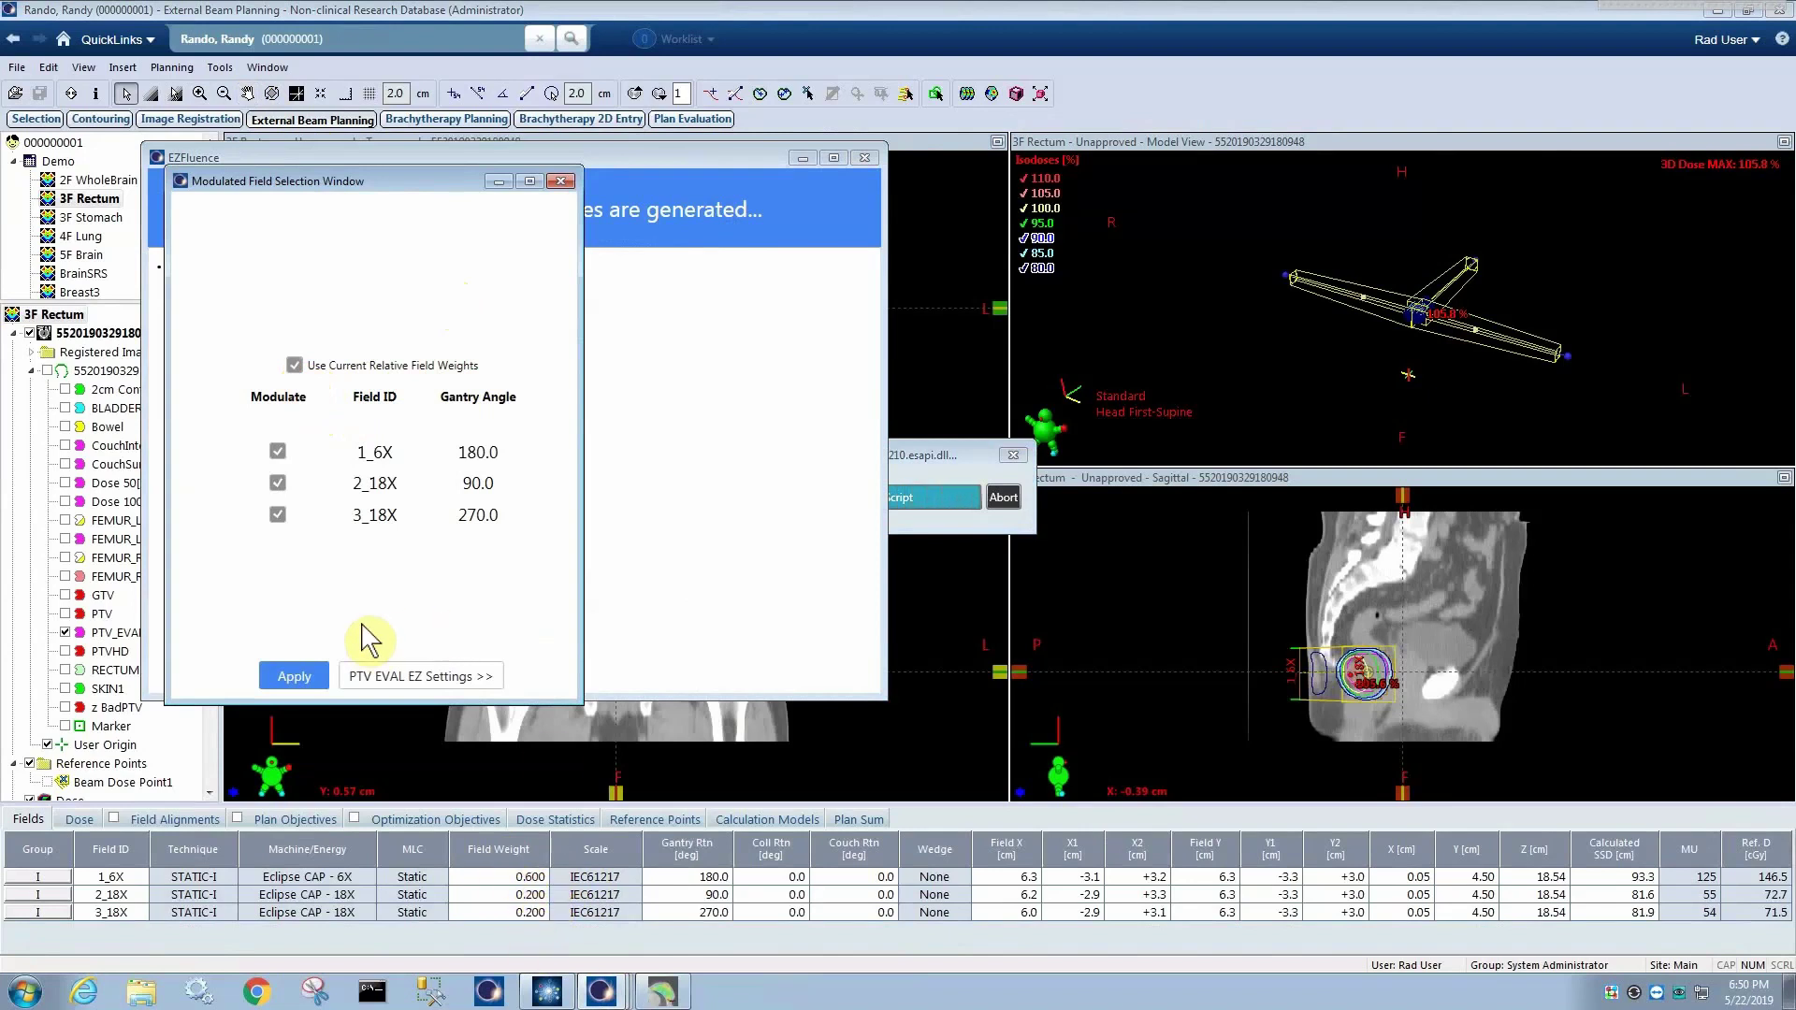
pyautogui.click(293, 366)
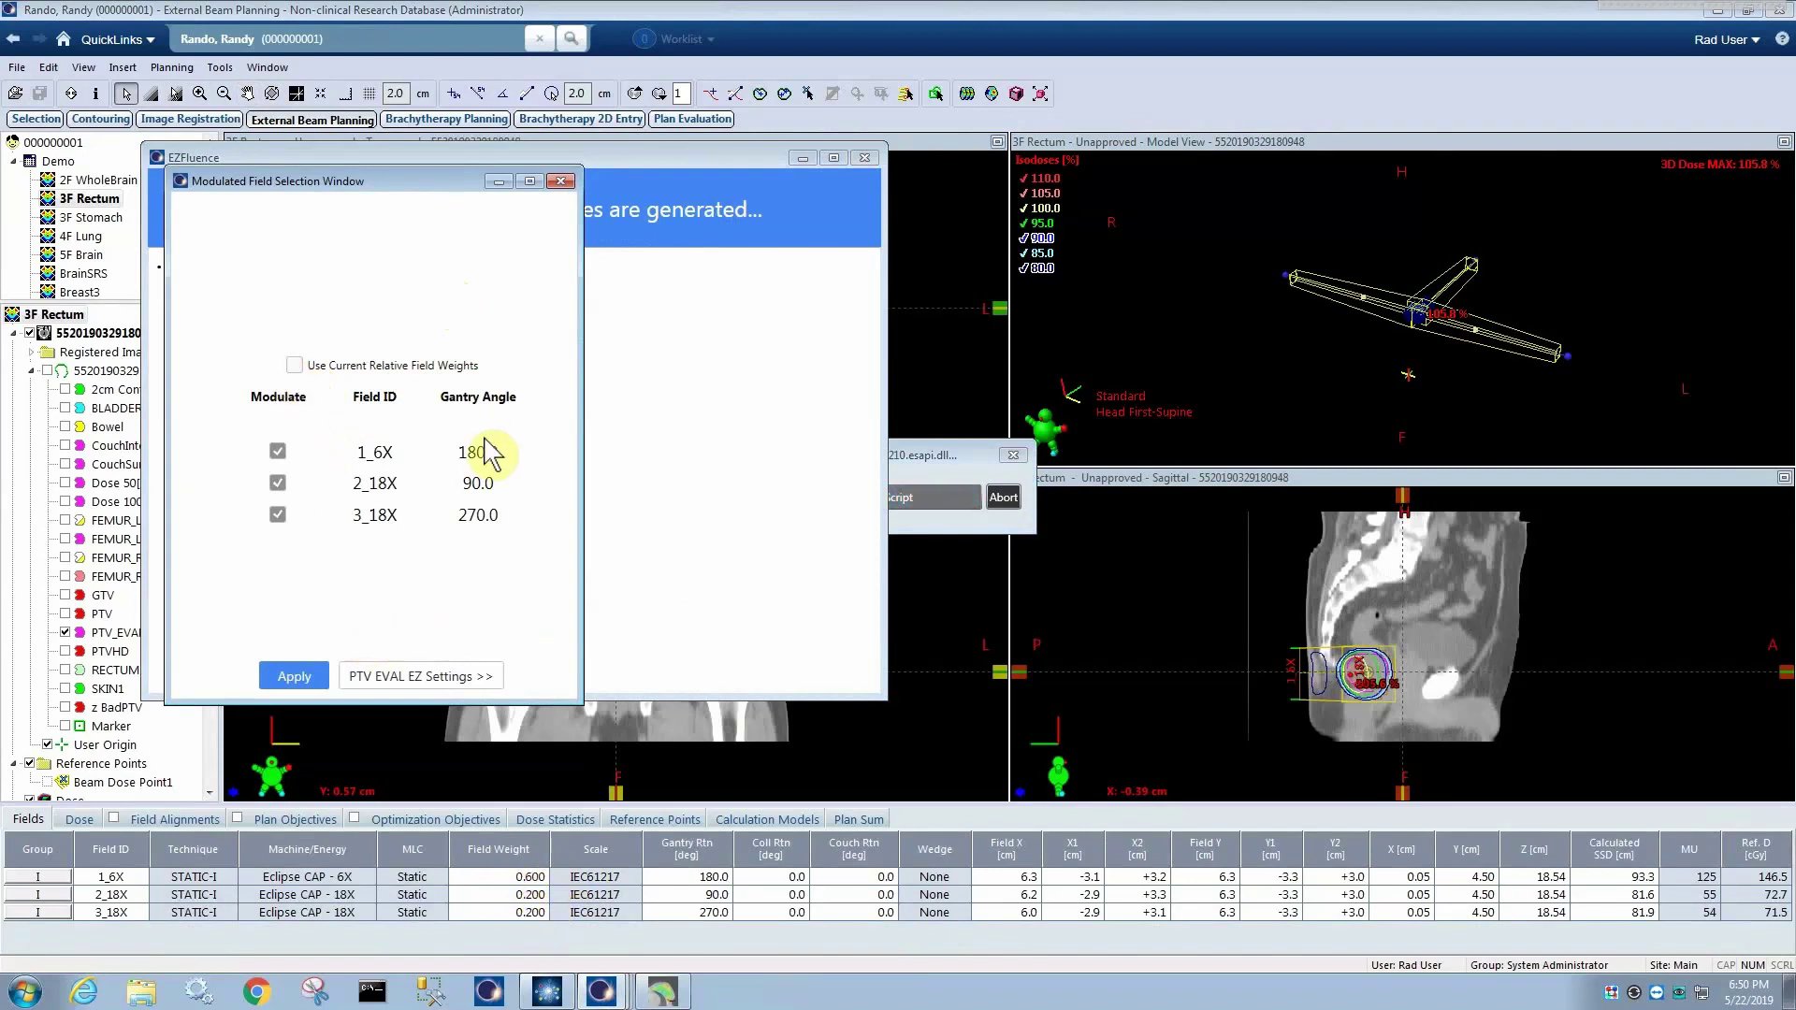
# - Switch to the administrator settings and toggle the default for using Eclipse relative field weights in multi-angle plans, leaving it off
pyautogui.click(663, 995)
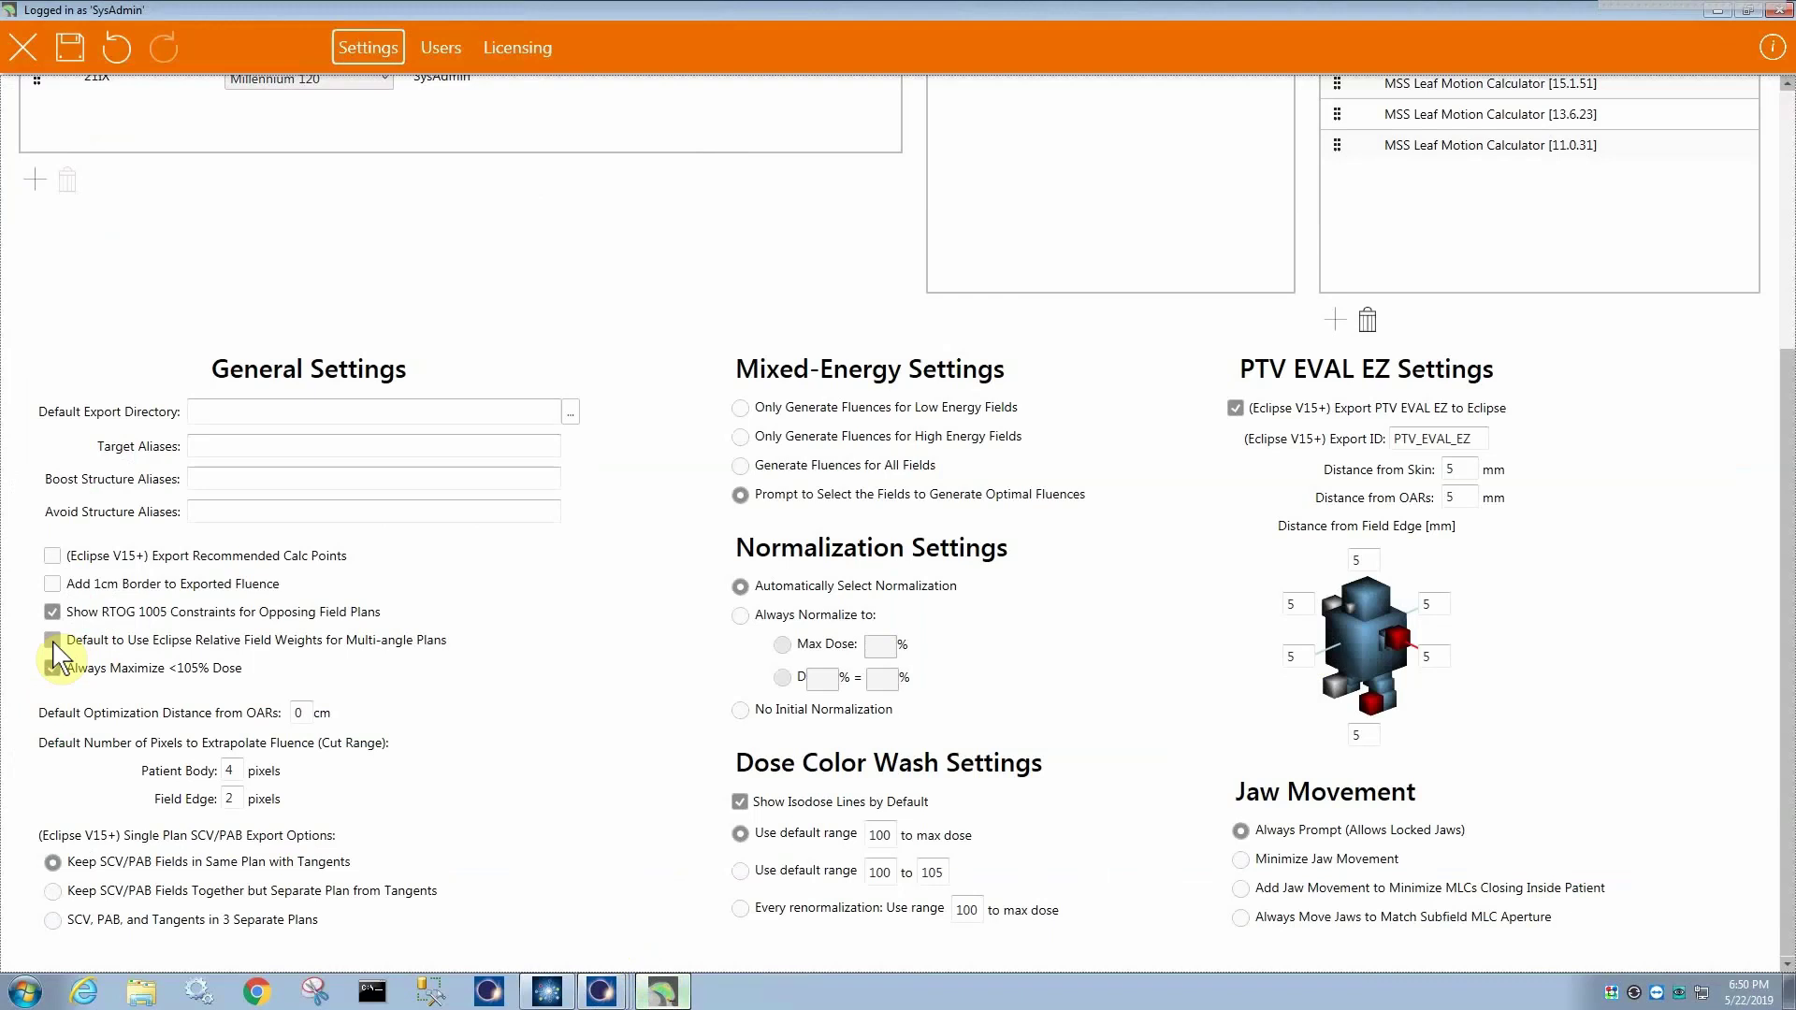
pyautogui.click(52, 640)
pyautogui.click(264, 670)
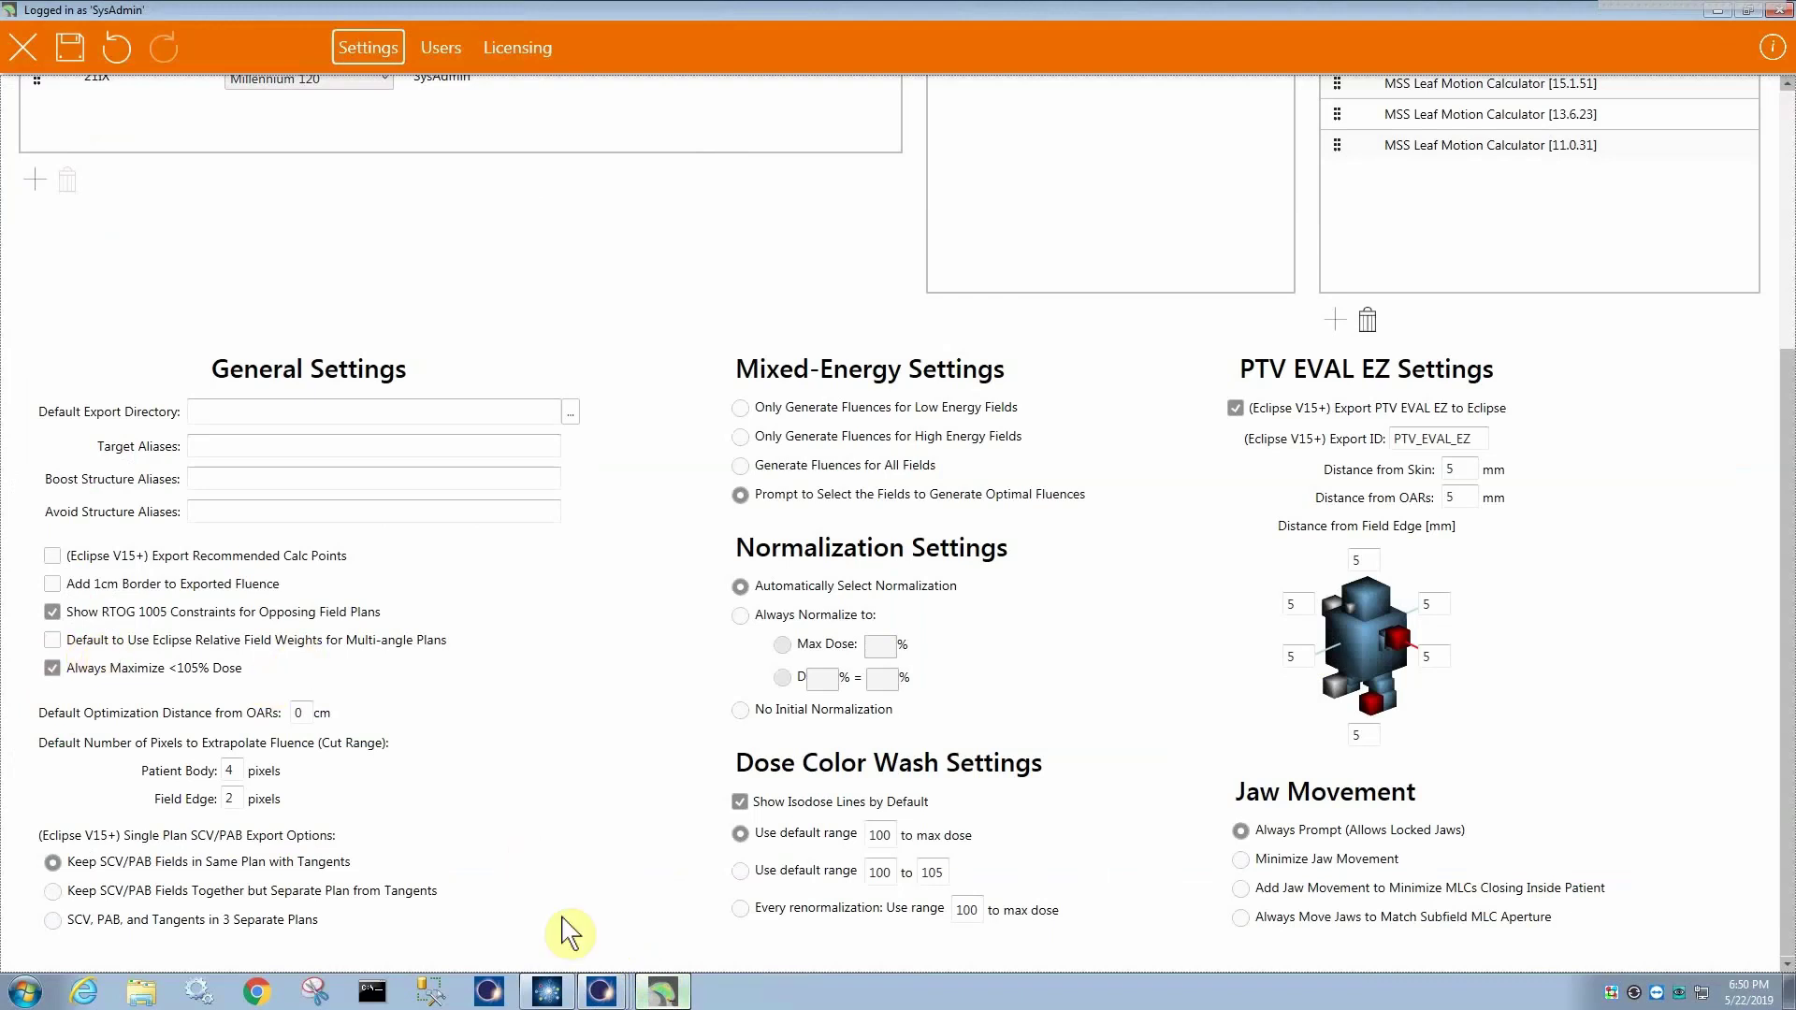
# - Bring up the Modulated Field Selection Window to review its relative field weights option, and dismiss it
pyautogui.click(603, 994)
pyautogui.click(621, 949)
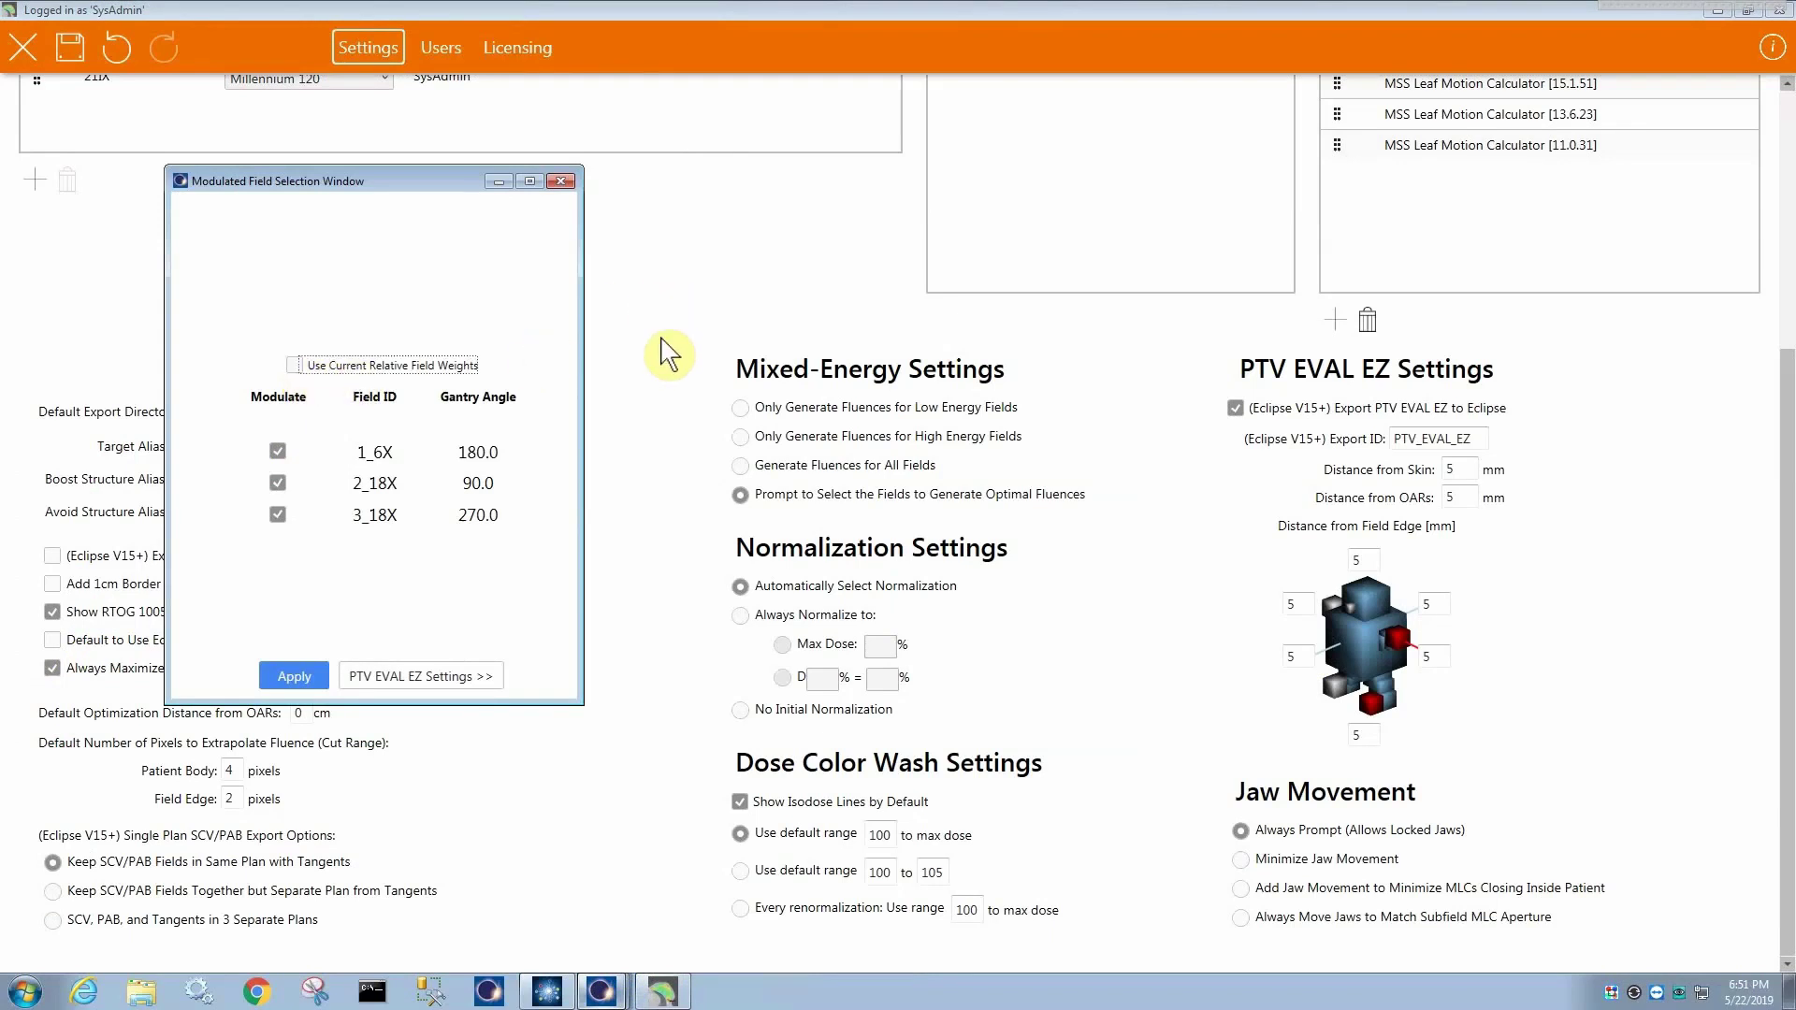
pyautogui.press('Escape')
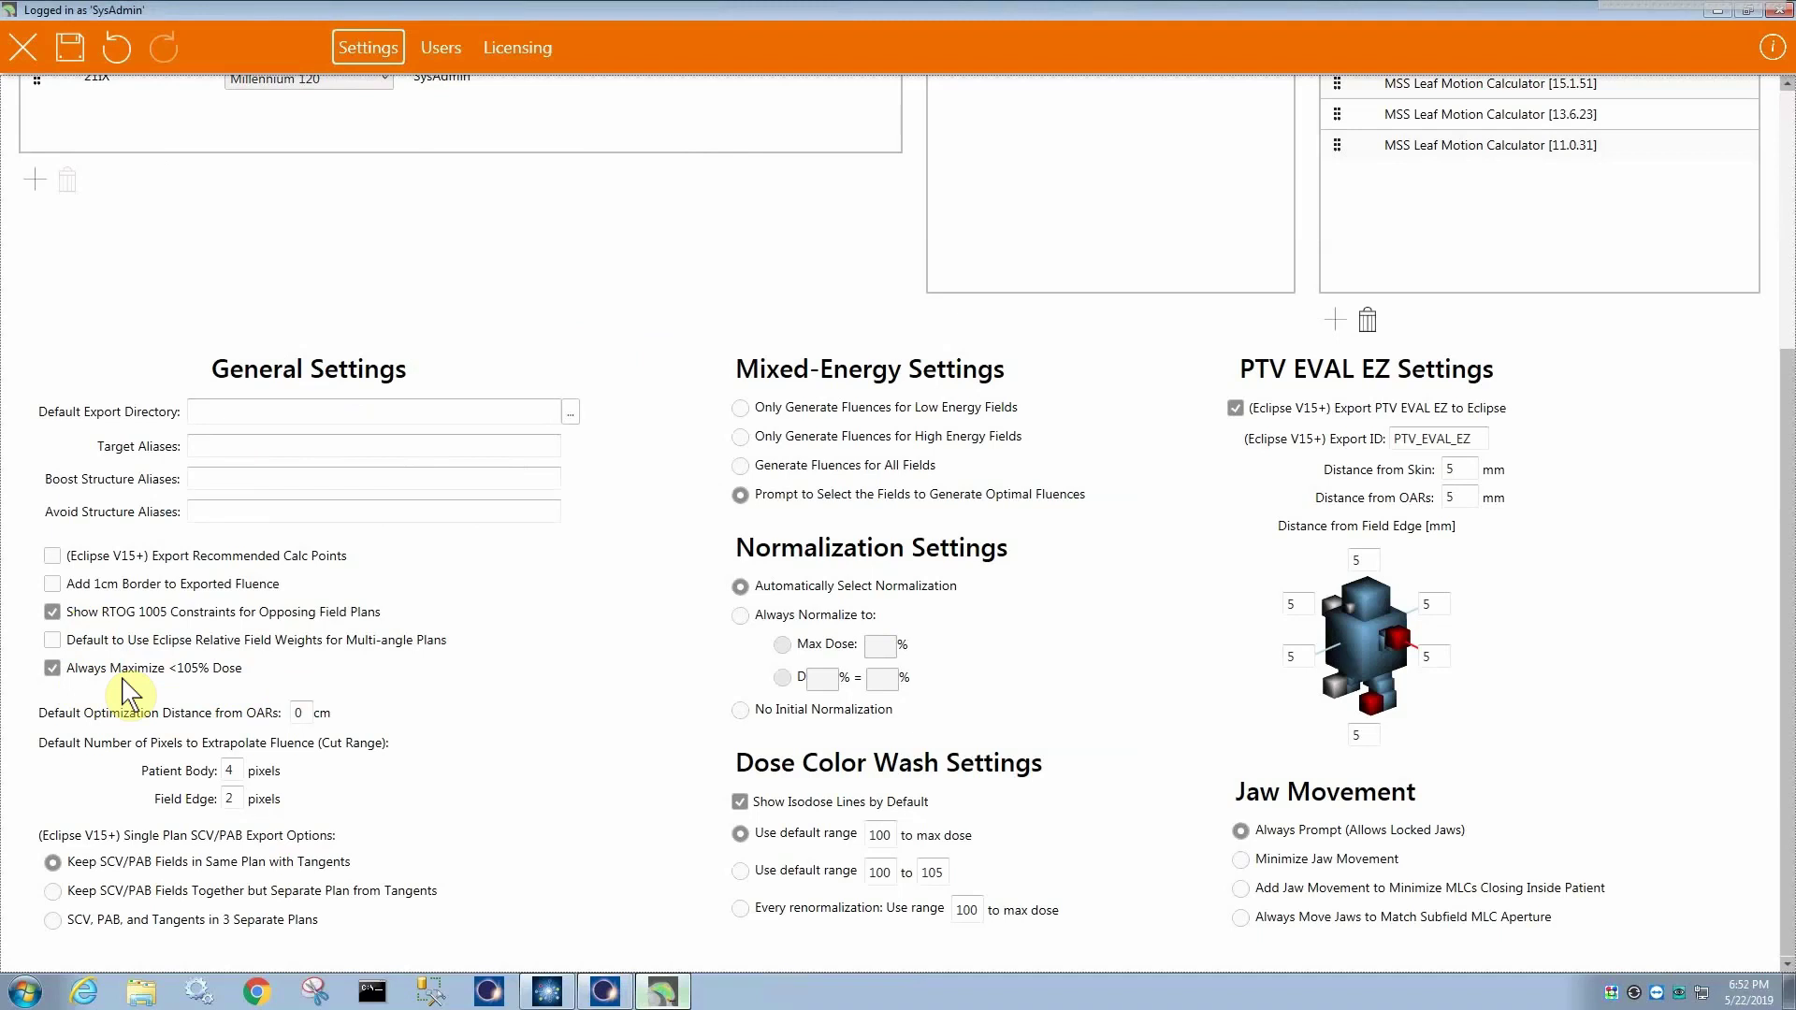
# - Turn off Always Maximize <105% Dose, choose No Initial Normalization, and save the administrator settings
pyautogui.click(52, 668)
pyautogui.click(740, 710)
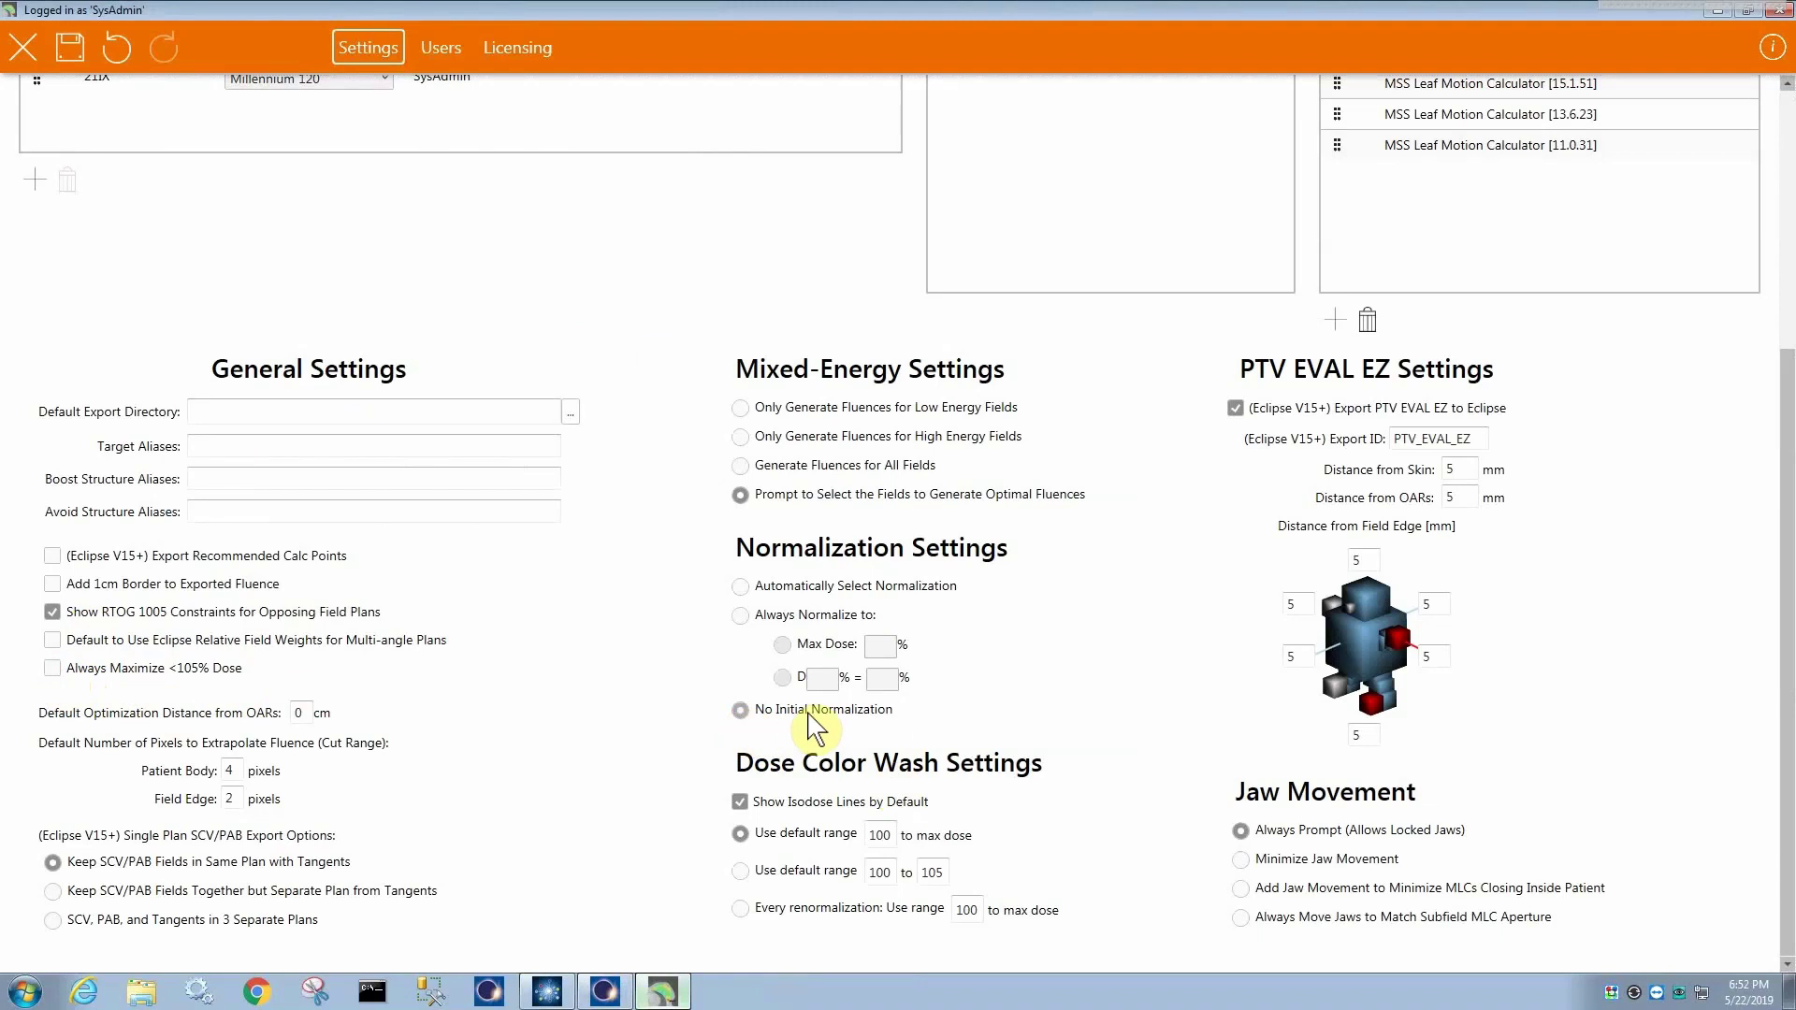
pyautogui.hotkey('ctrl', 's')
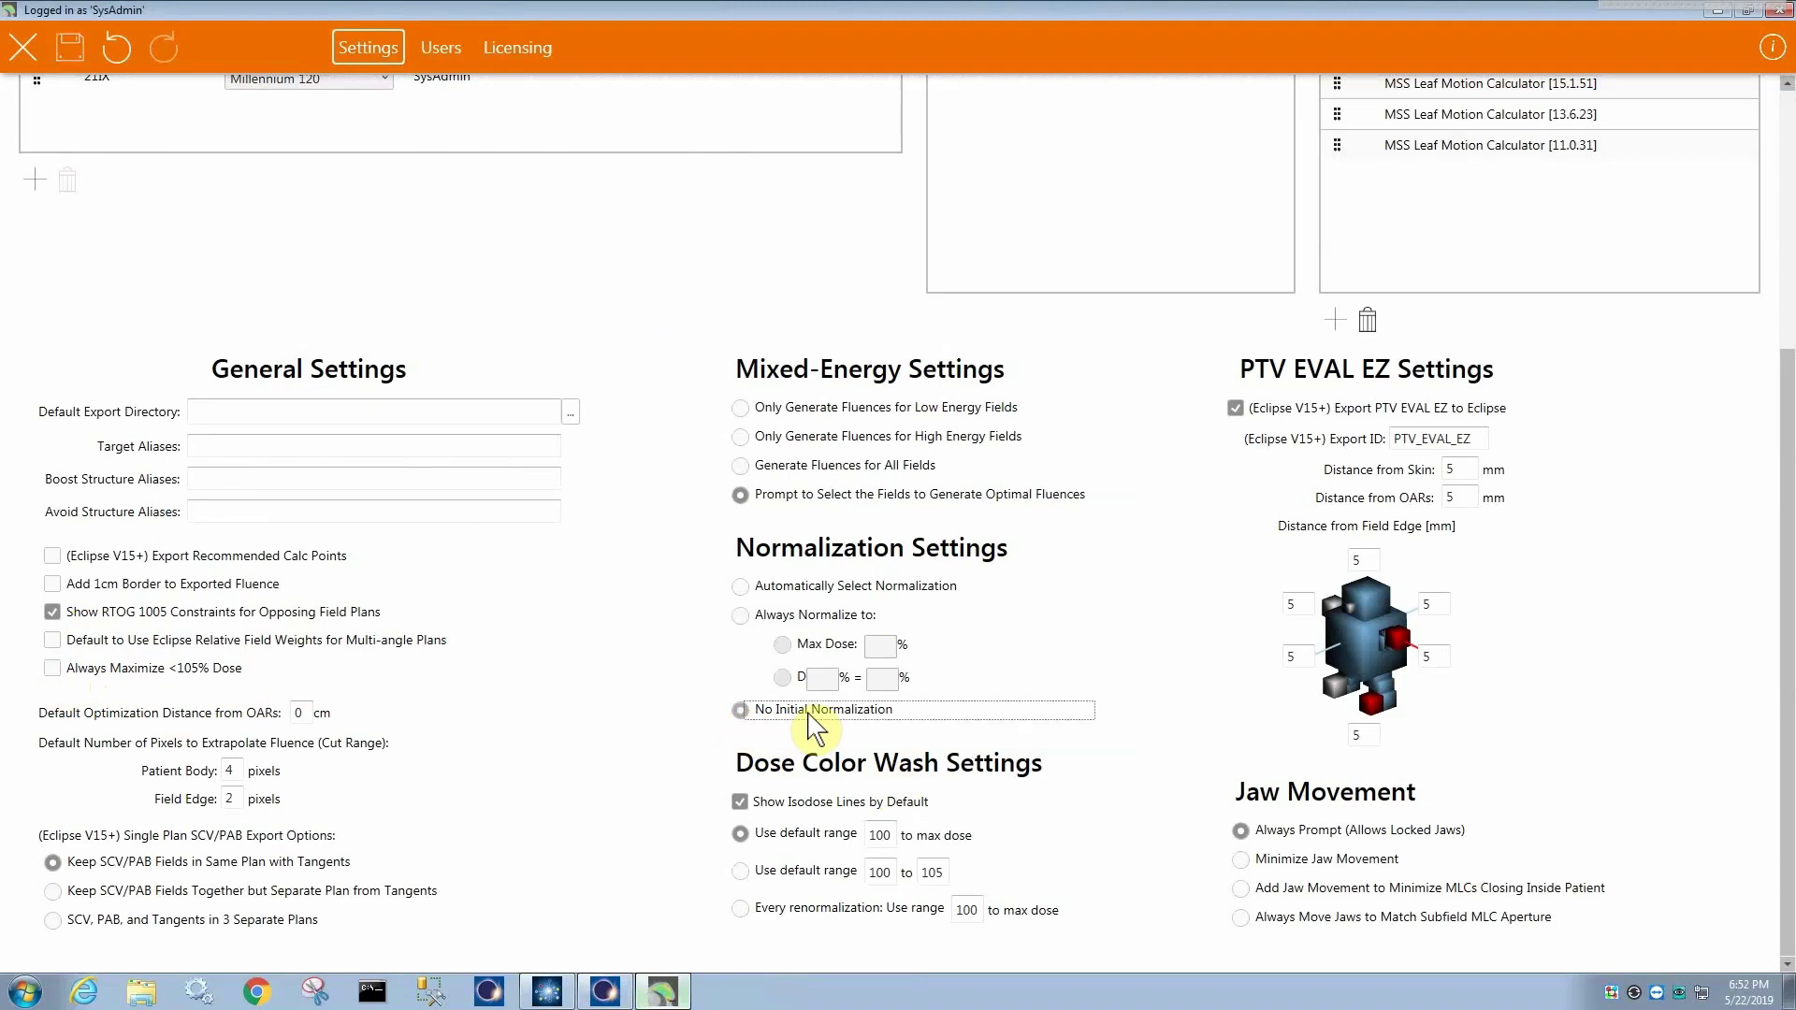
pyautogui.press('Escape')
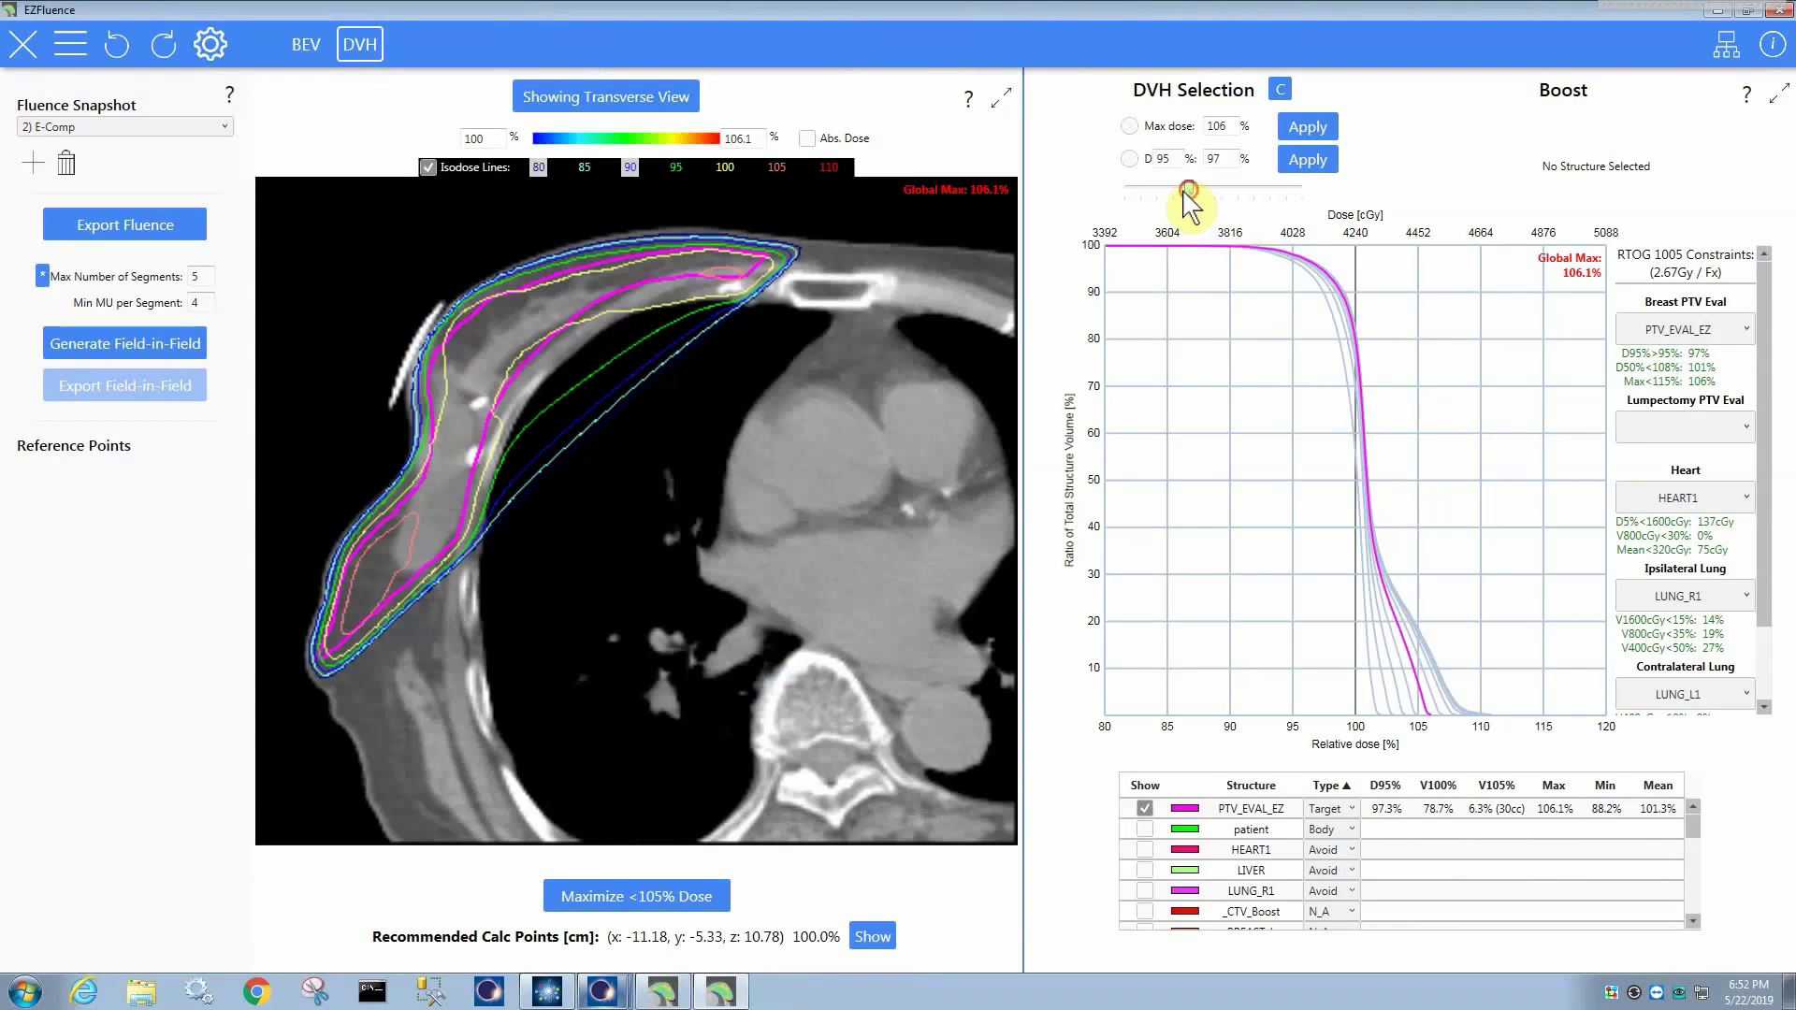
# - Move the DVH selection of the E-Comp plan to its lowest maximum dose curve
pyautogui.click(1143, 188)
pyautogui.click(1136, 189)
pyautogui.click(1122, 189)
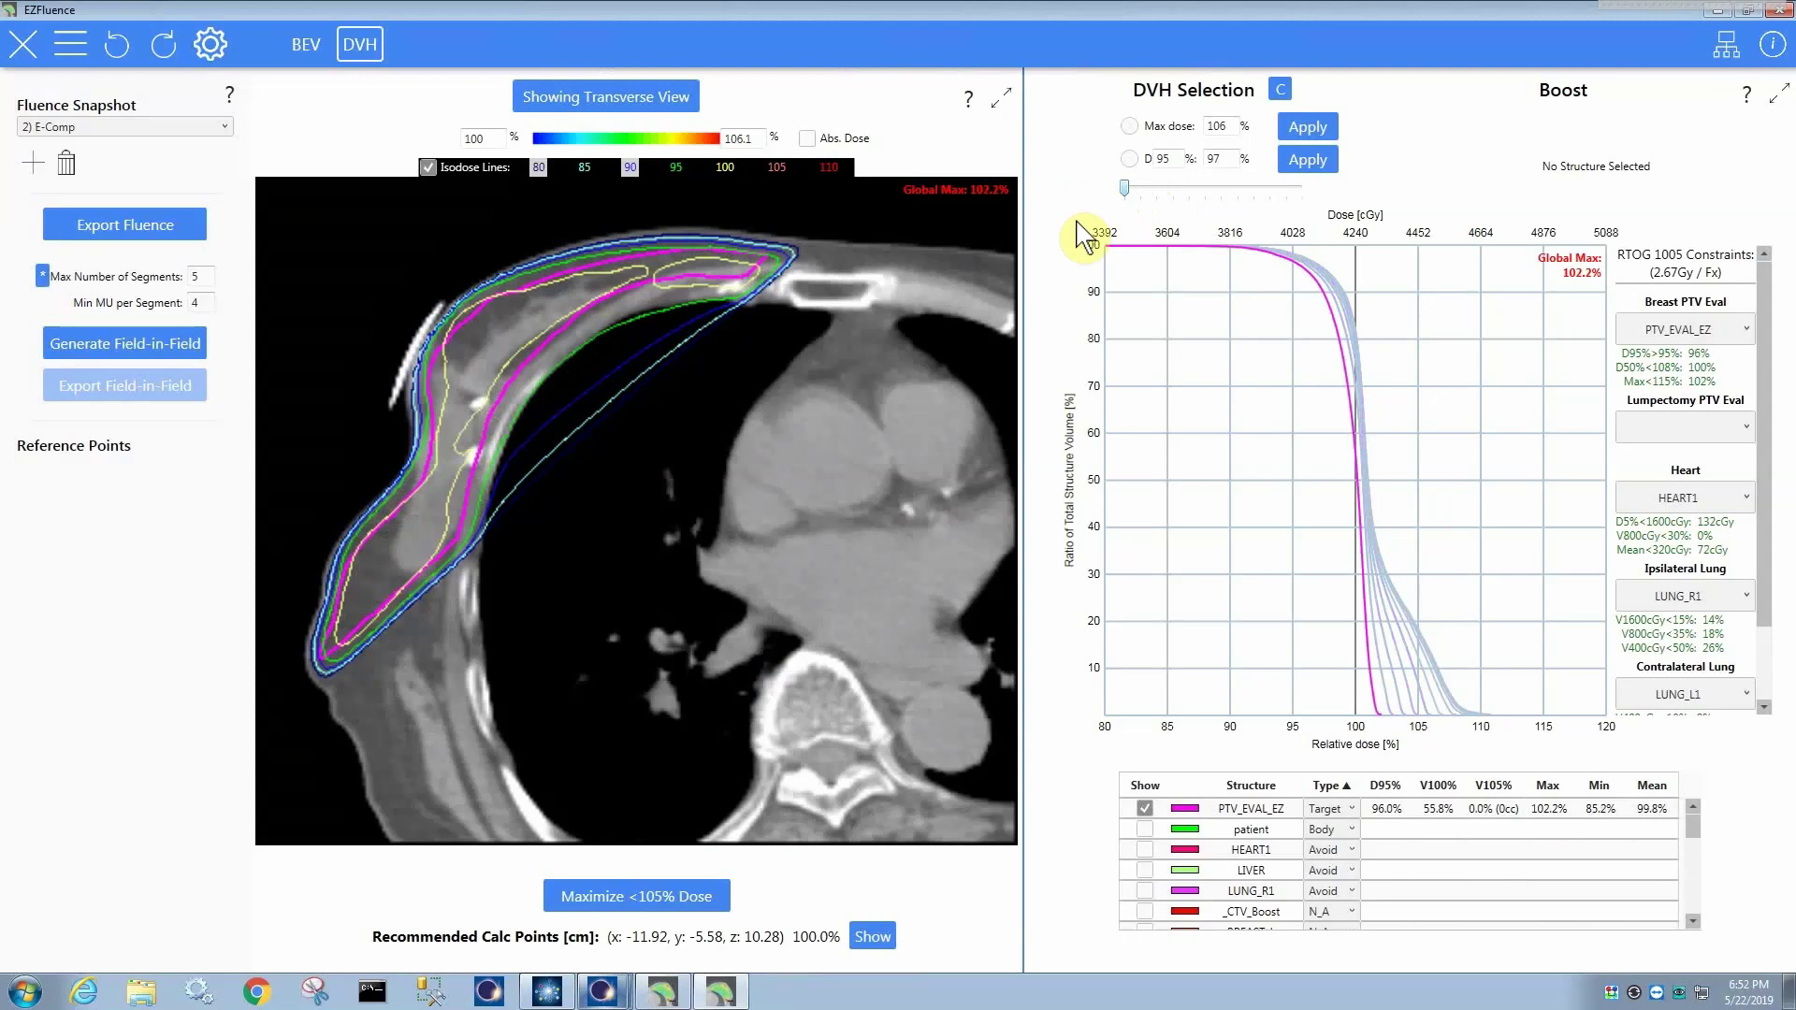
# - Hide the isodose lines to display the dose color wash and set its upper limit to 105%
pyautogui.click(427, 167)
pyautogui.write('105')
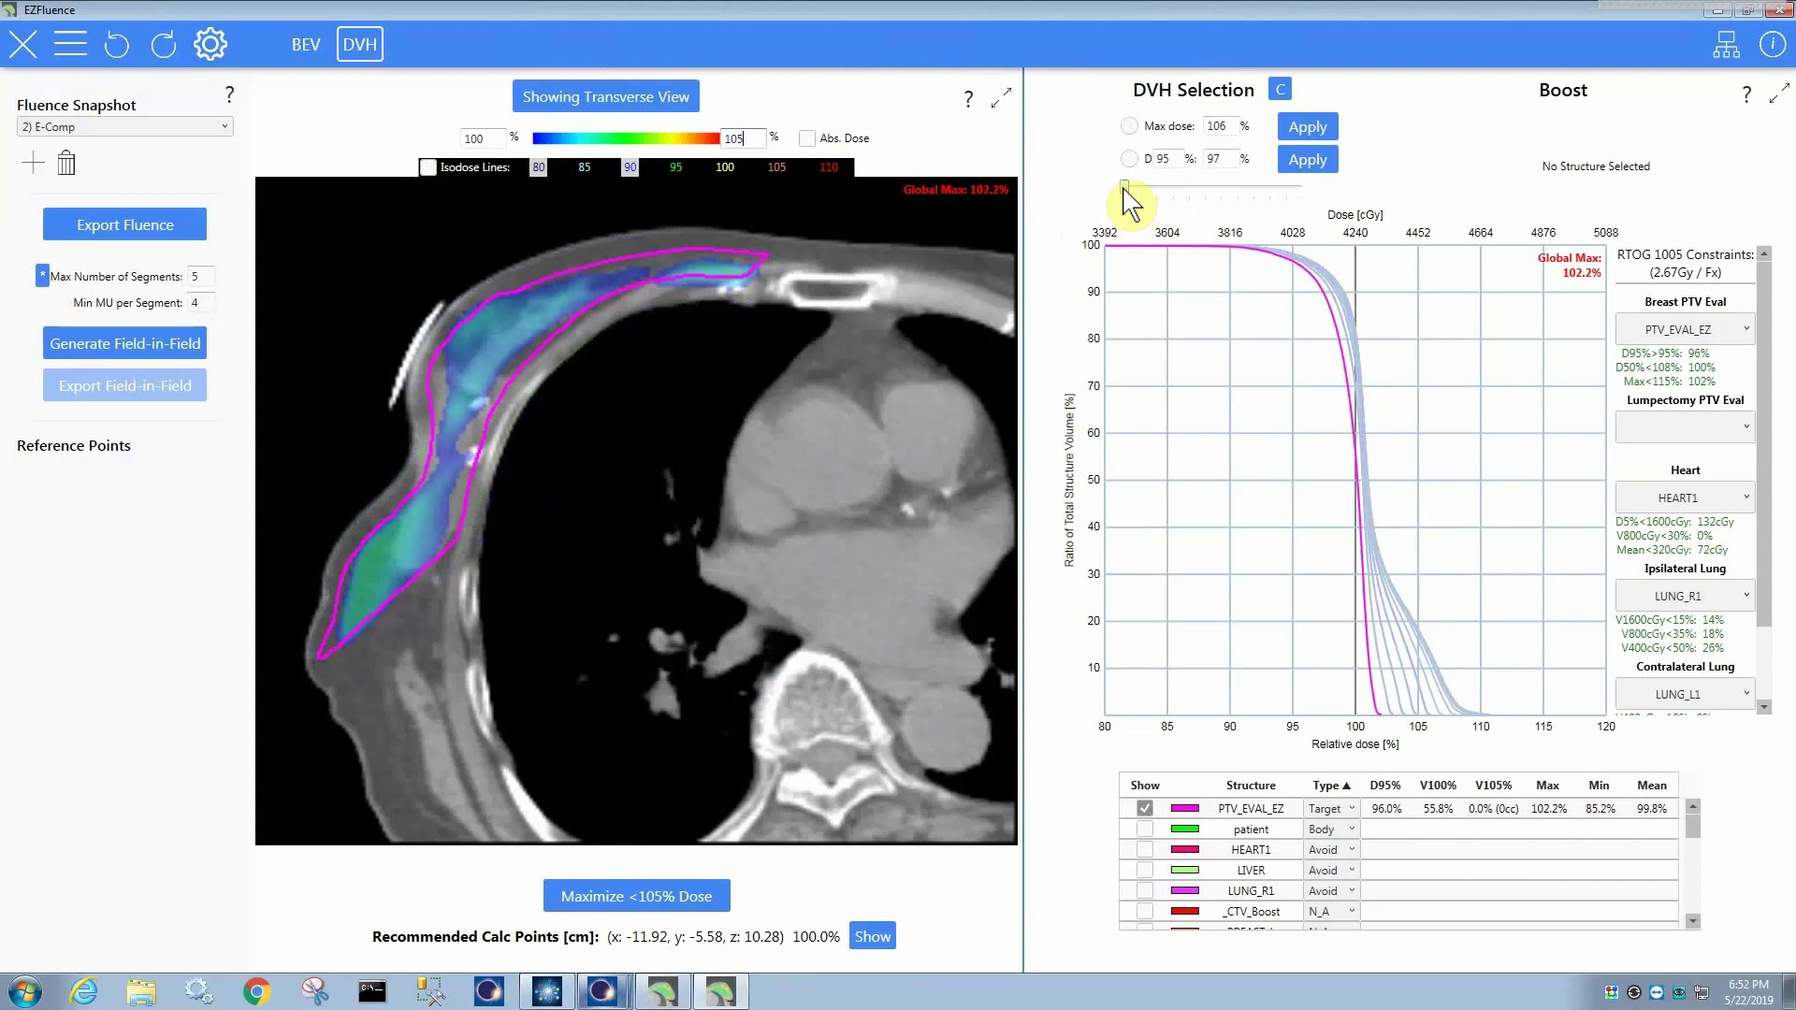
pyautogui.moveTo(1124, 186)
pyautogui.mouseDown()
pyautogui.moveTo(1403, 208)
pyautogui.moveTo(1124, 207)
pyautogui.mouseUp()
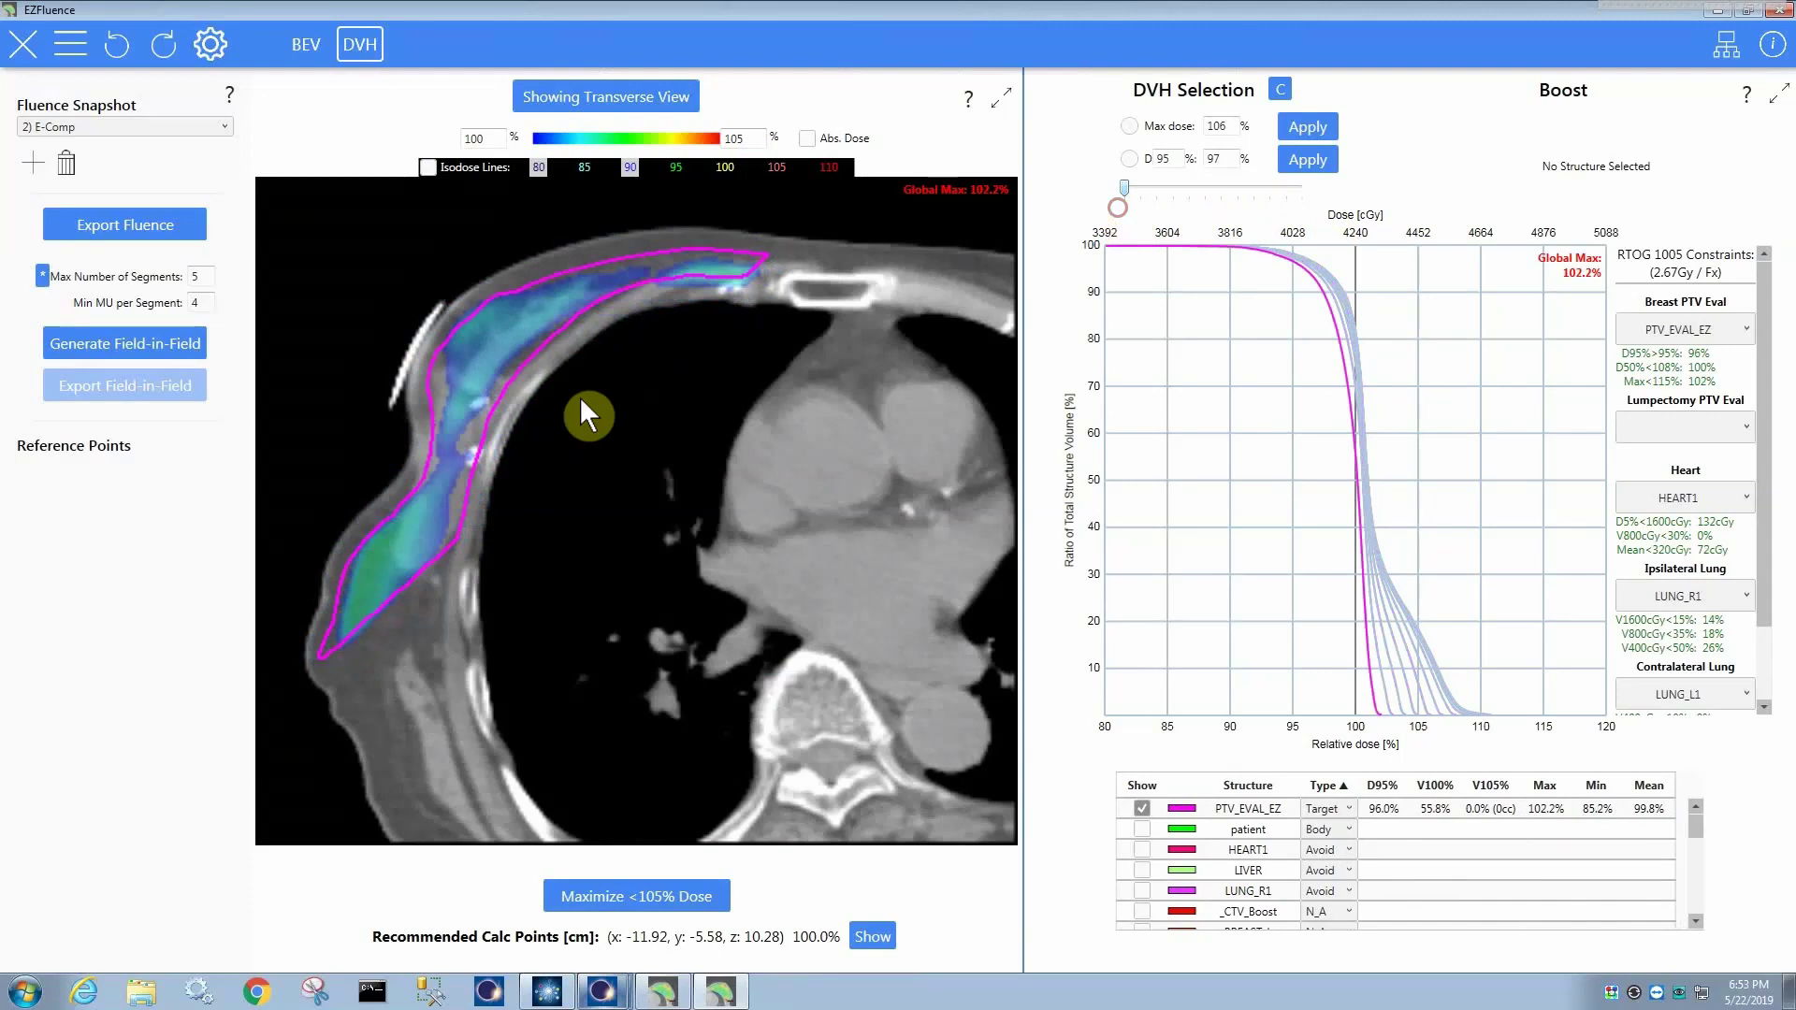
# - Set the dose color wash's lower limit to 95% and inspect the neighbouring transverse slices
pyautogui.scroll(-1, 541, 446)
pyautogui.scroll(-2, 542, 445)
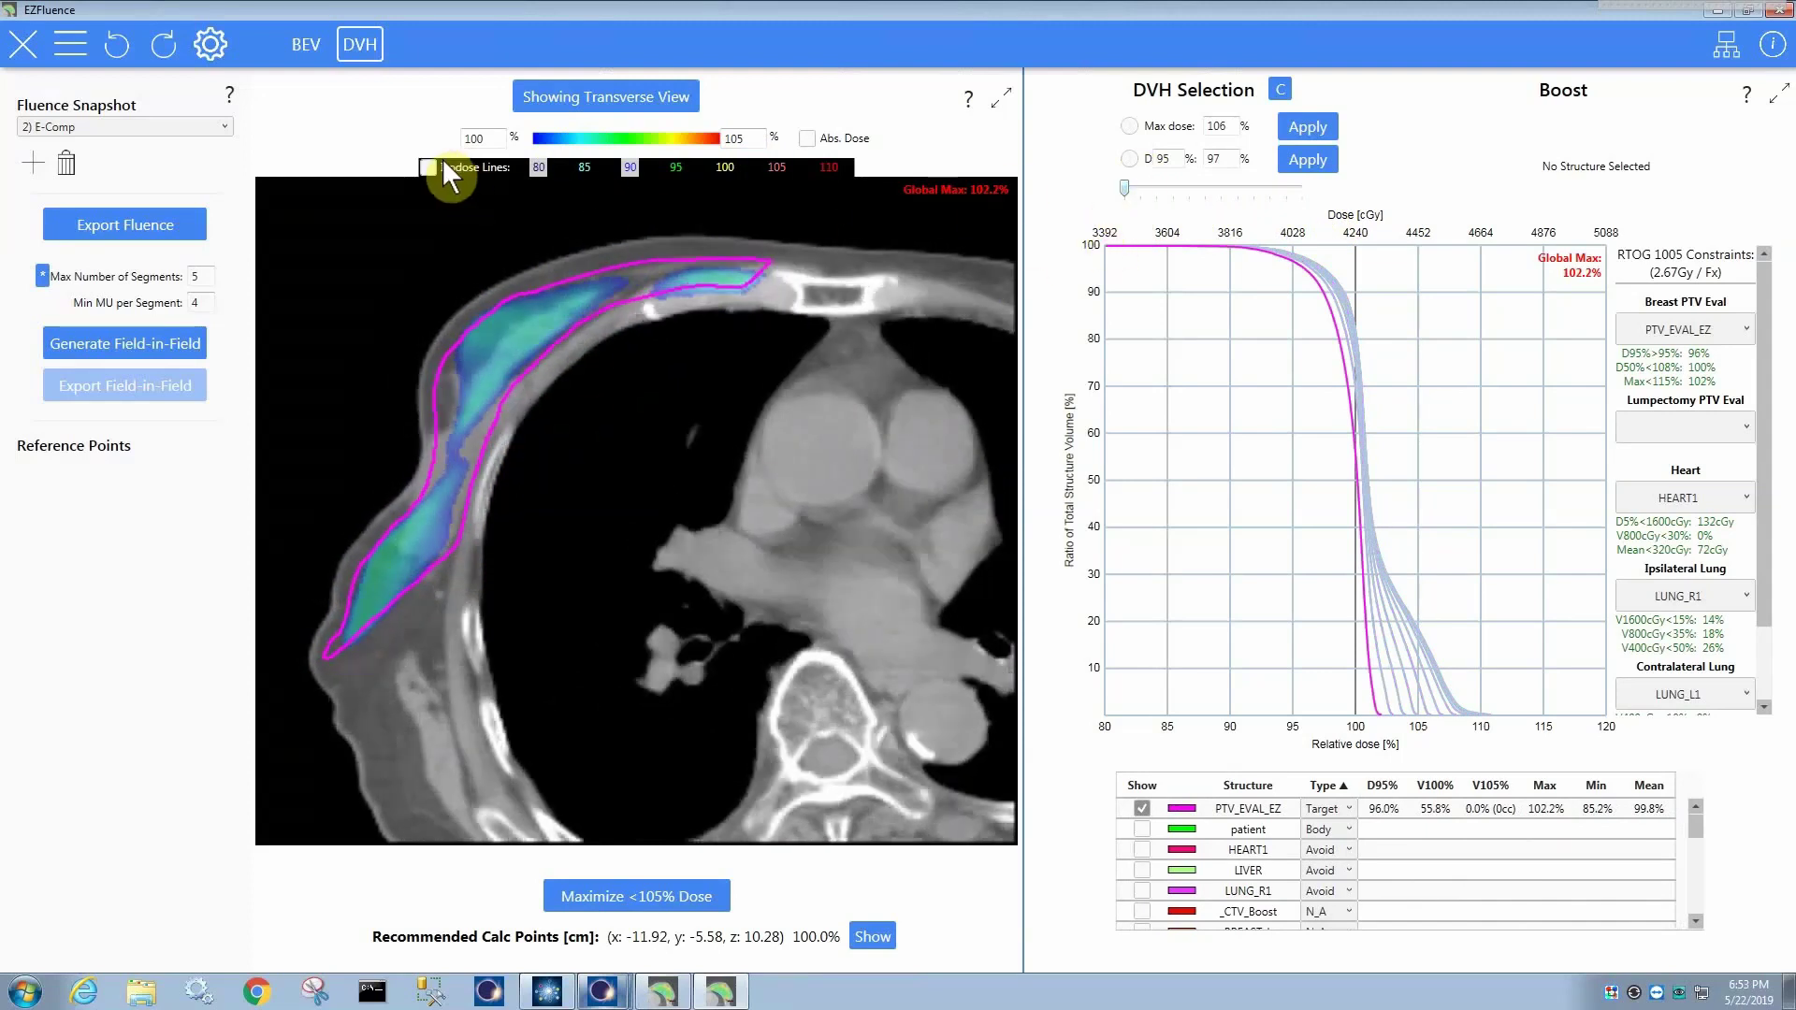
pyautogui.doubleClick(478, 139)
pyautogui.write('95')
pyautogui.press('Return')
pyautogui.scroll(-2, 552, 370)
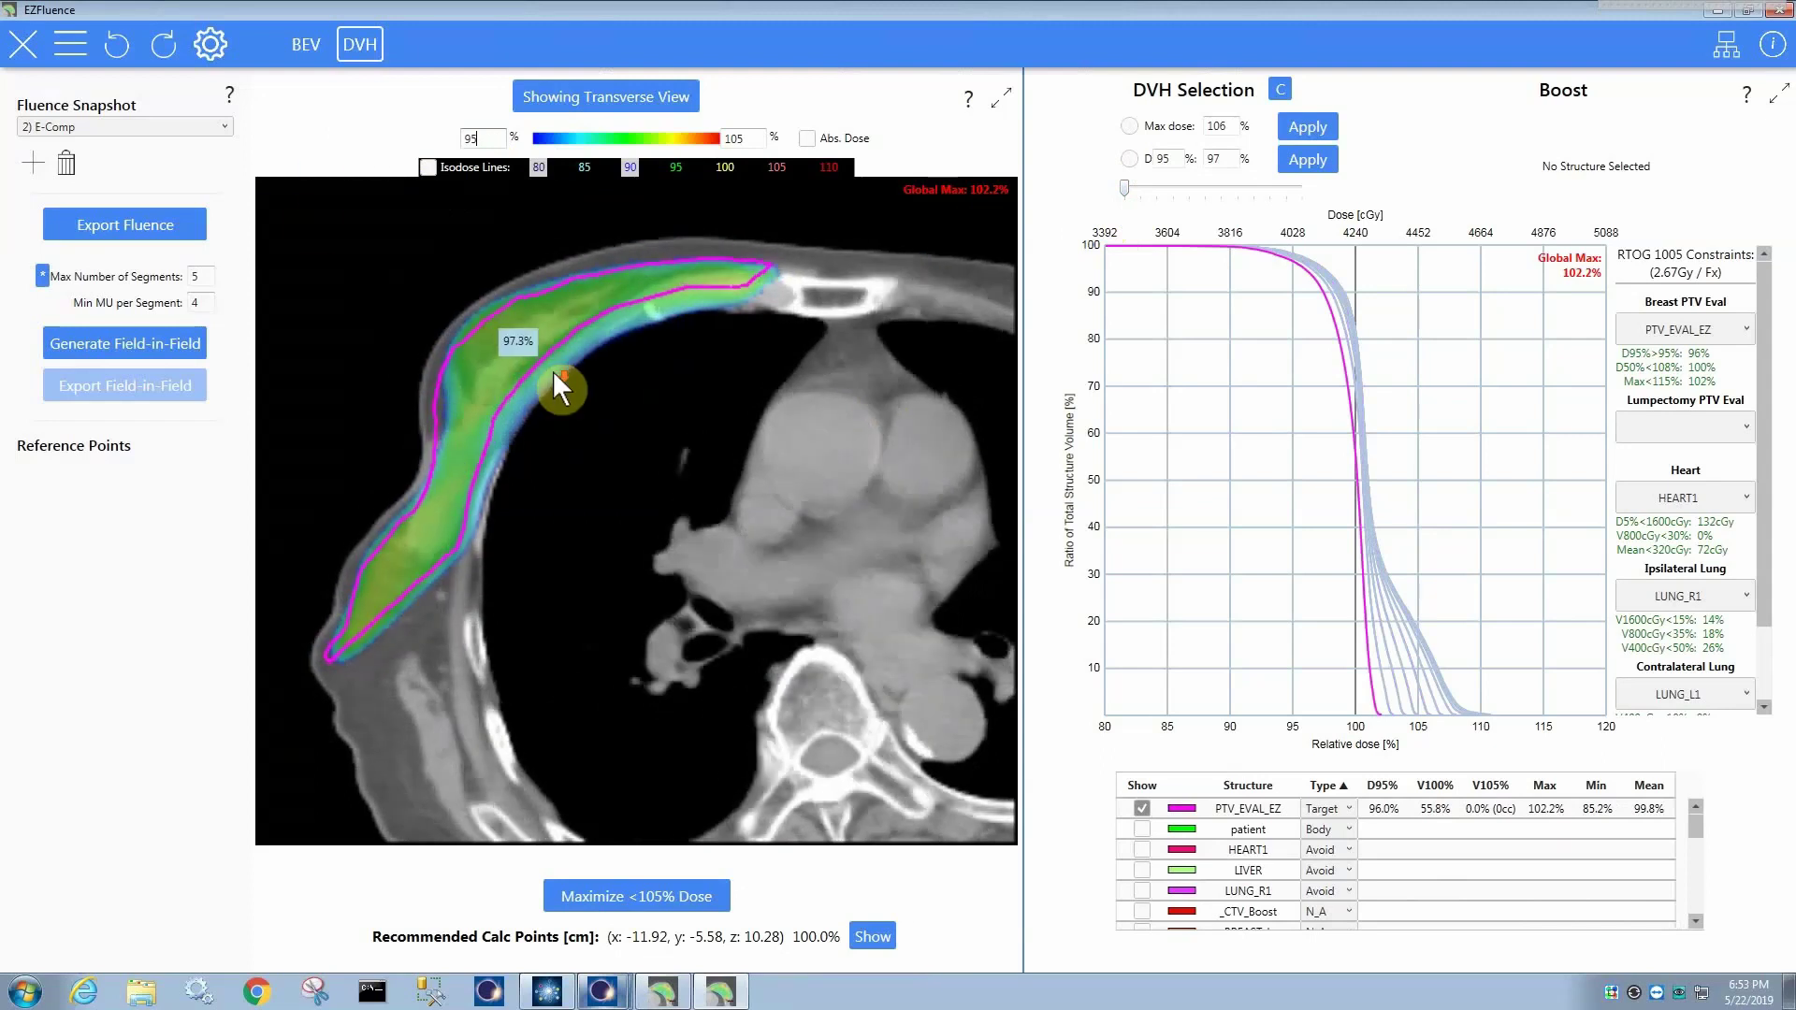
pyautogui.scroll(-2, 637, 394)
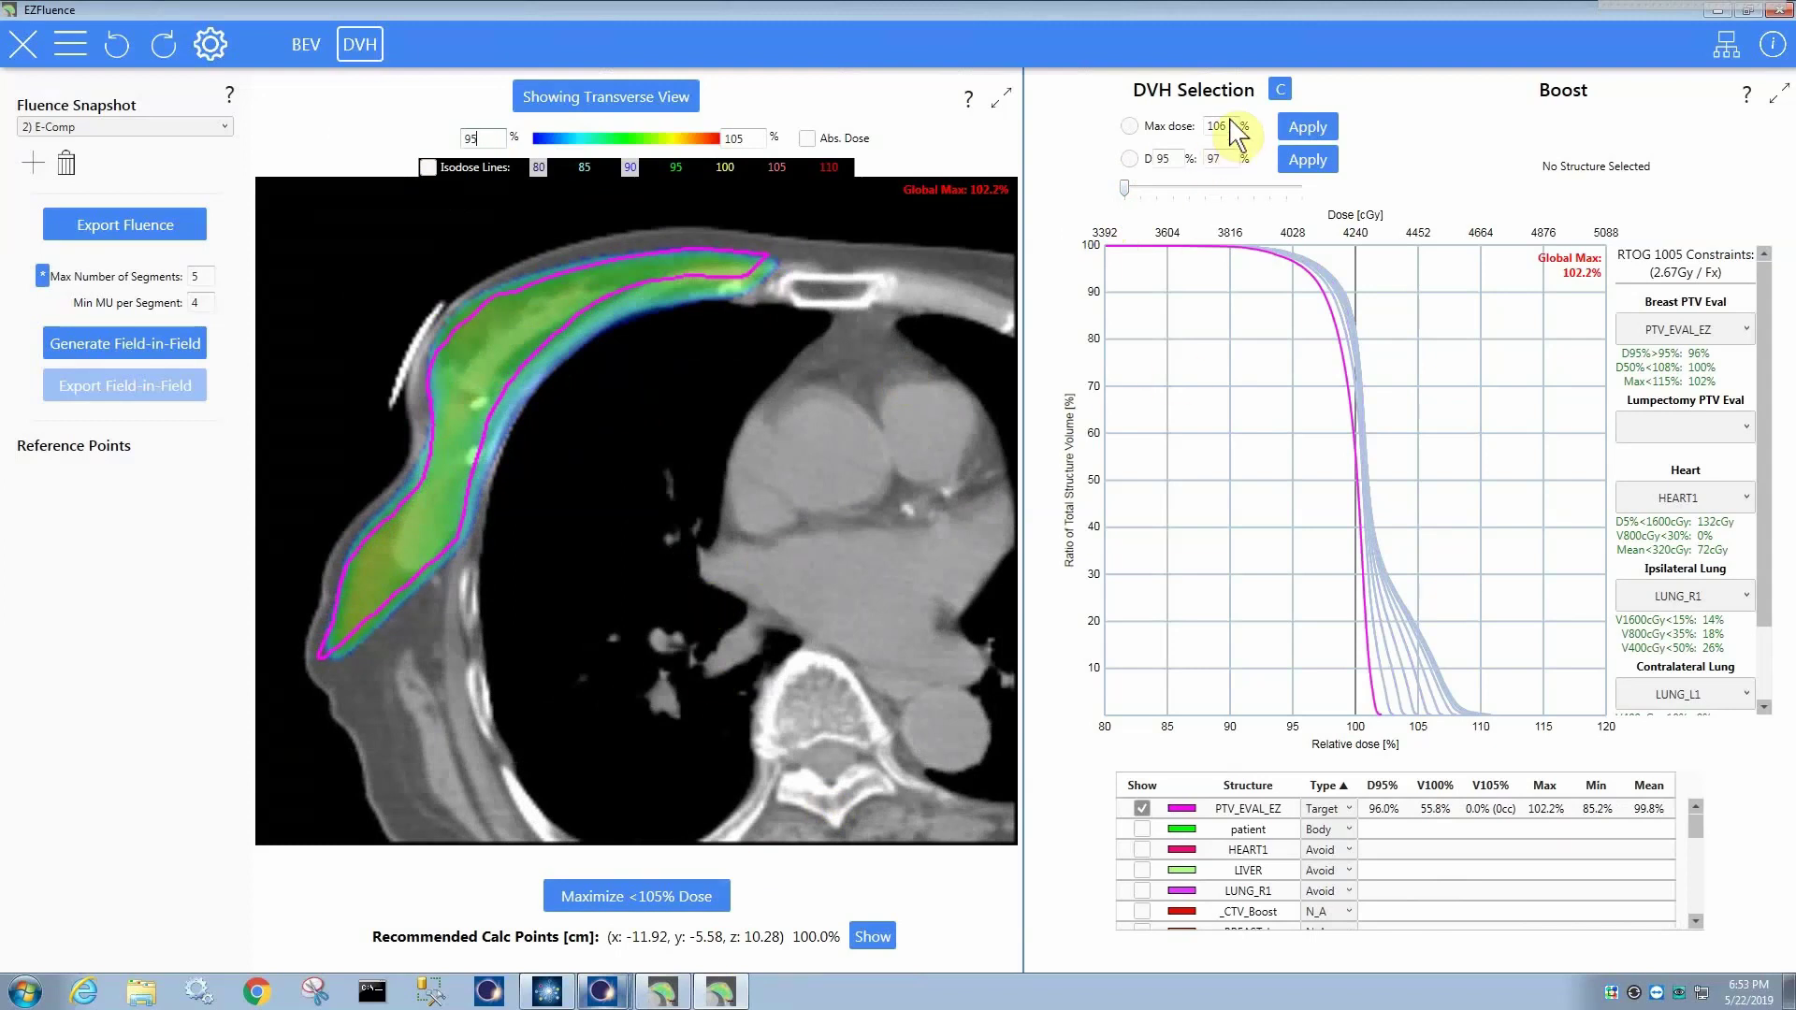
# - Set the DVH selection's maximum dose to 105% and apply it to the plan
pyautogui.moveTo(1229, 127); pyautogui.dragTo(1074, 119)
pyautogui.write('105')
pyautogui.press('Return')
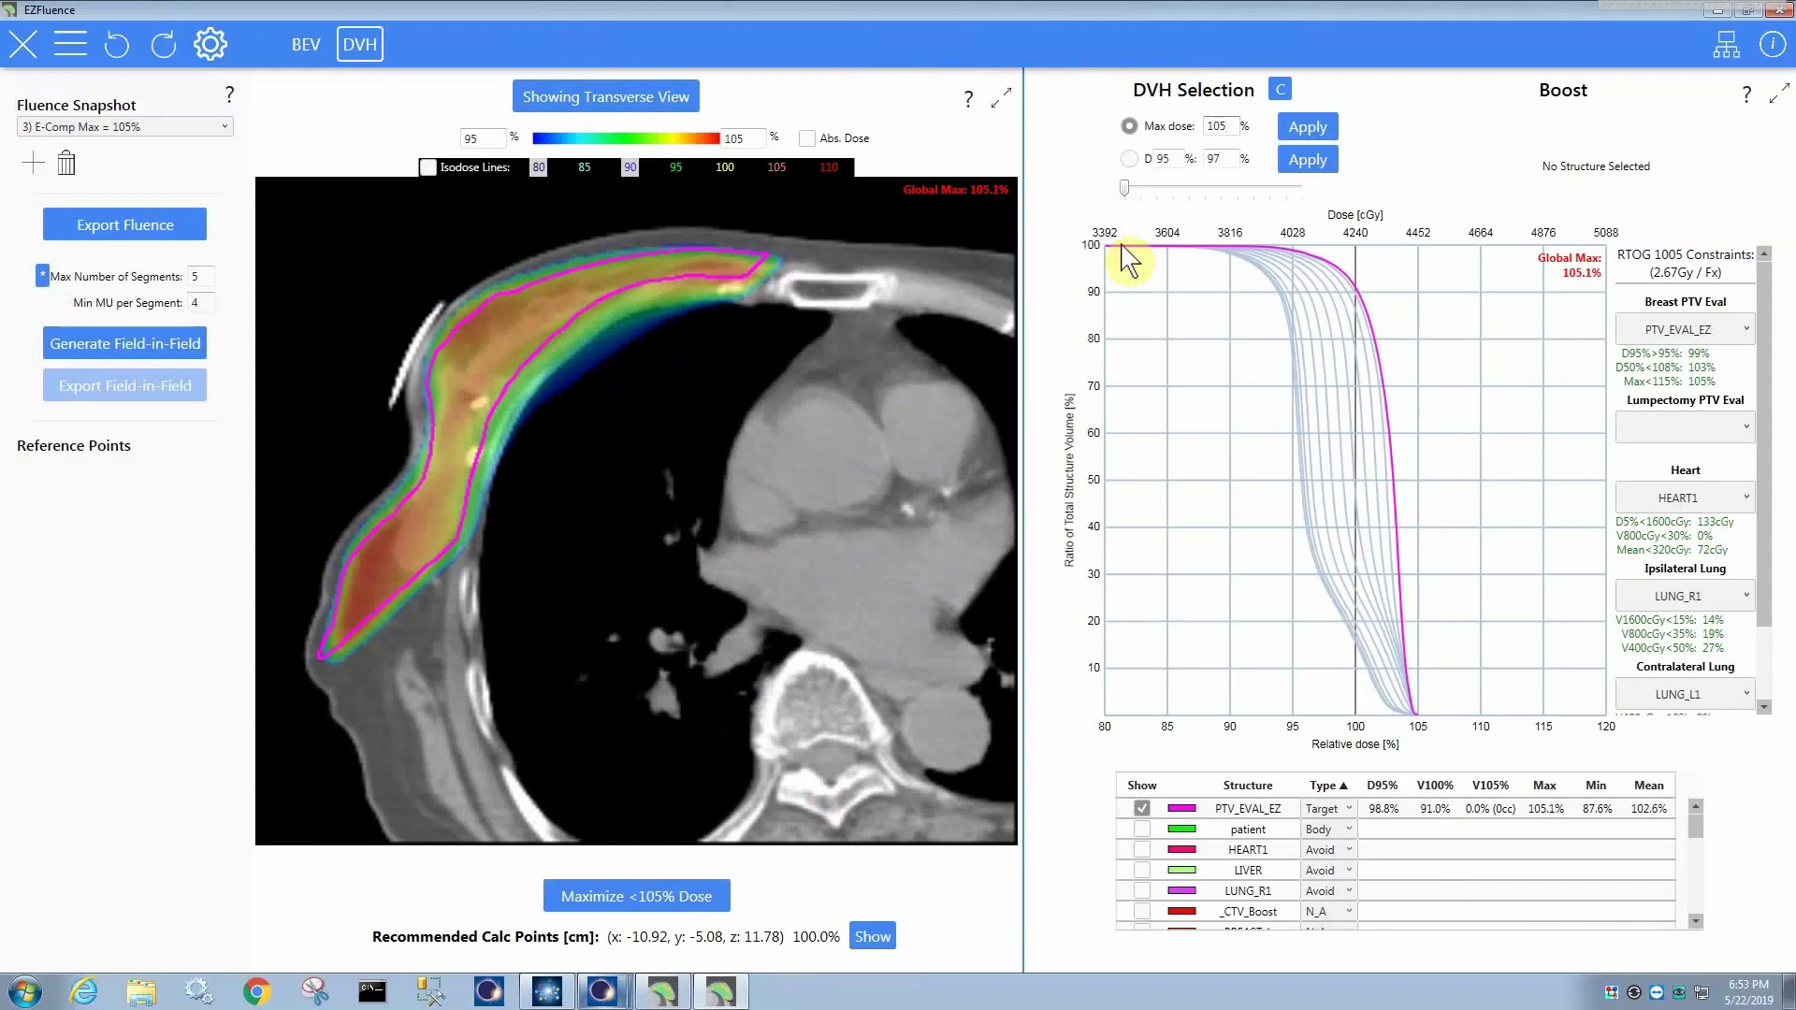
# - Move the 105% plan's DVH selection to another curve, and enable Always Maximize <105% Dose in the administrator settings
pyautogui.moveTo(1127, 187); pyautogui.dragTo(1167, 193)
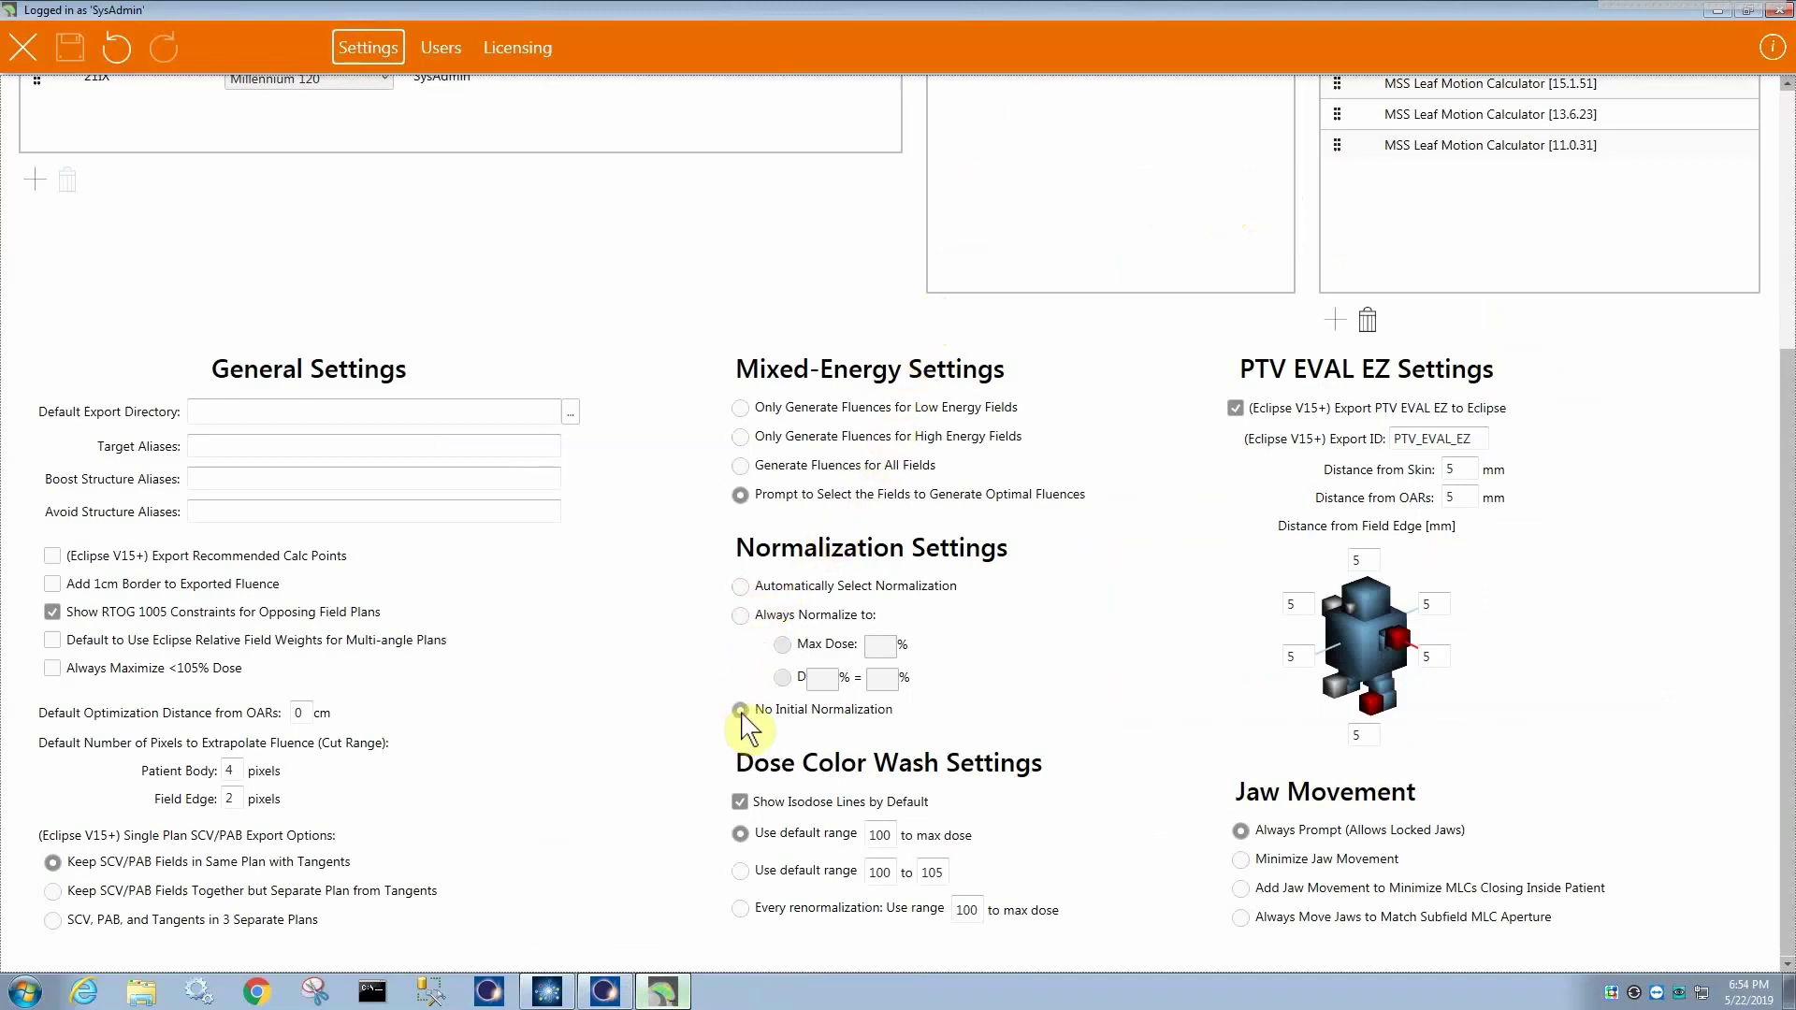
pyautogui.click(53, 668)
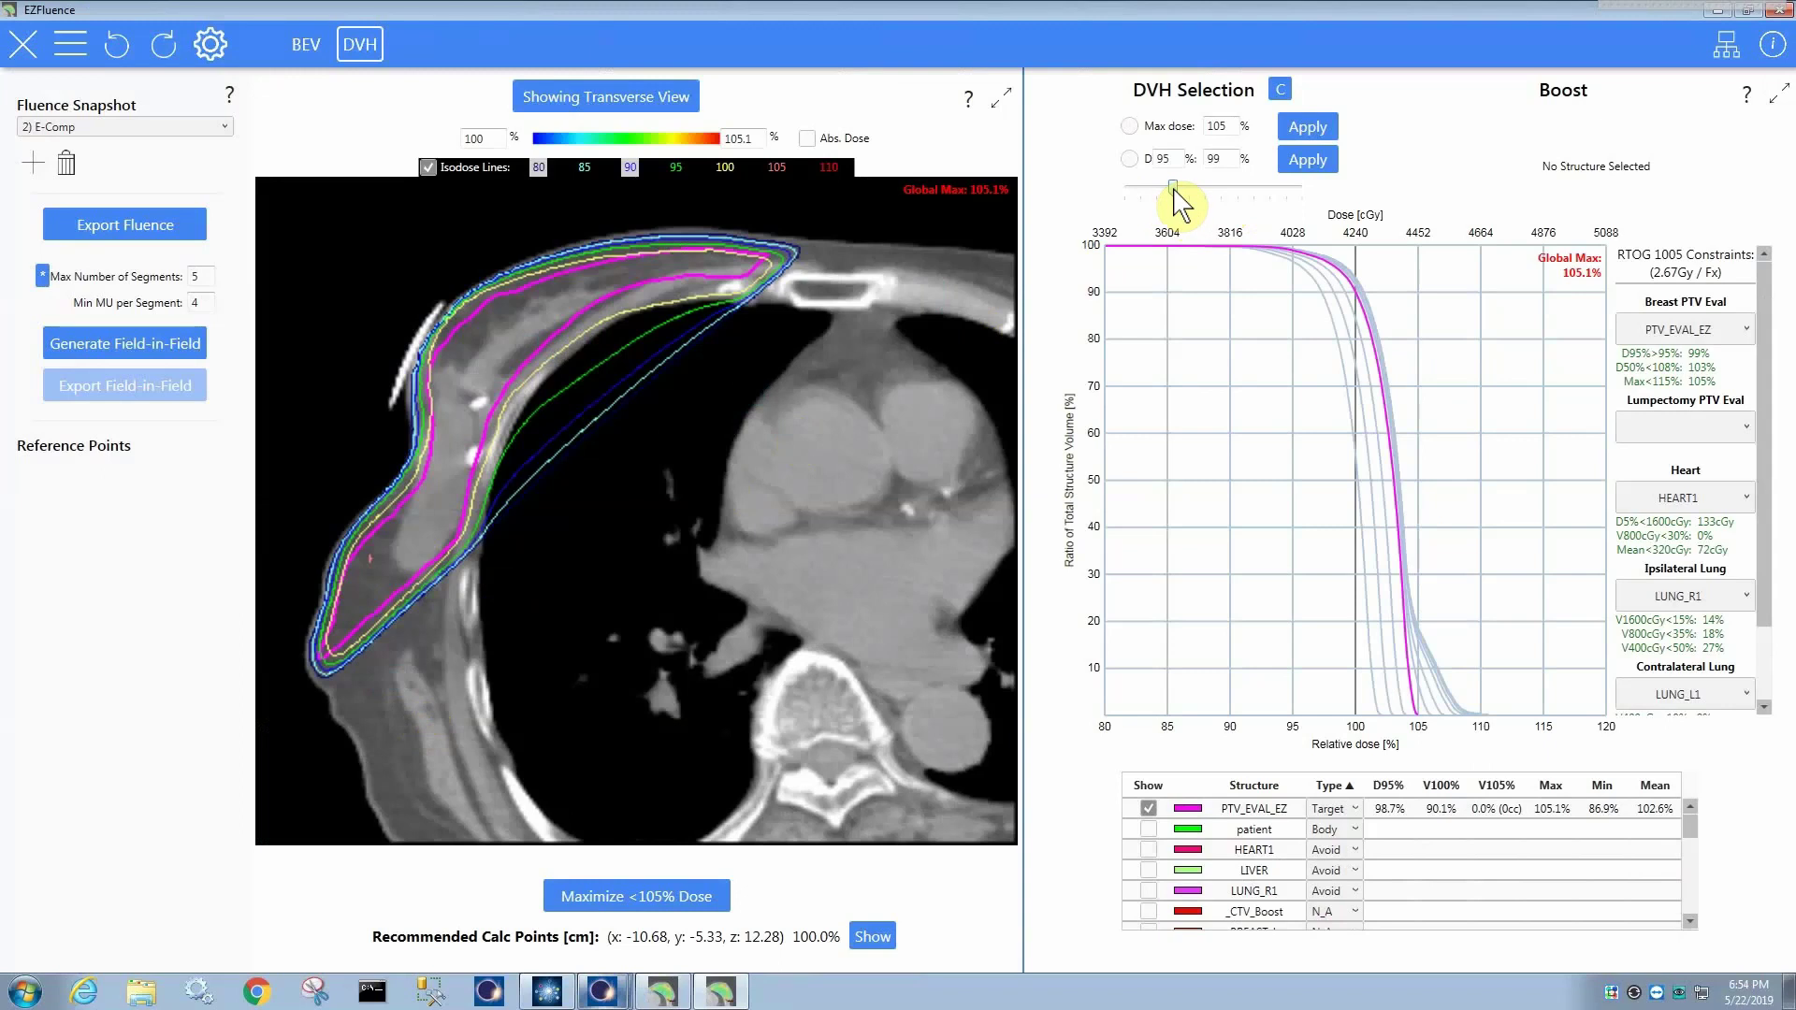
# - Move the E-Comp plan's DVH selection to its lowest curve, hide the isodose lines, and raise the selection to a higher-dose curve
pyautogui.moveTo(1174, 186); pyautogui.dragTo(1125, 187)
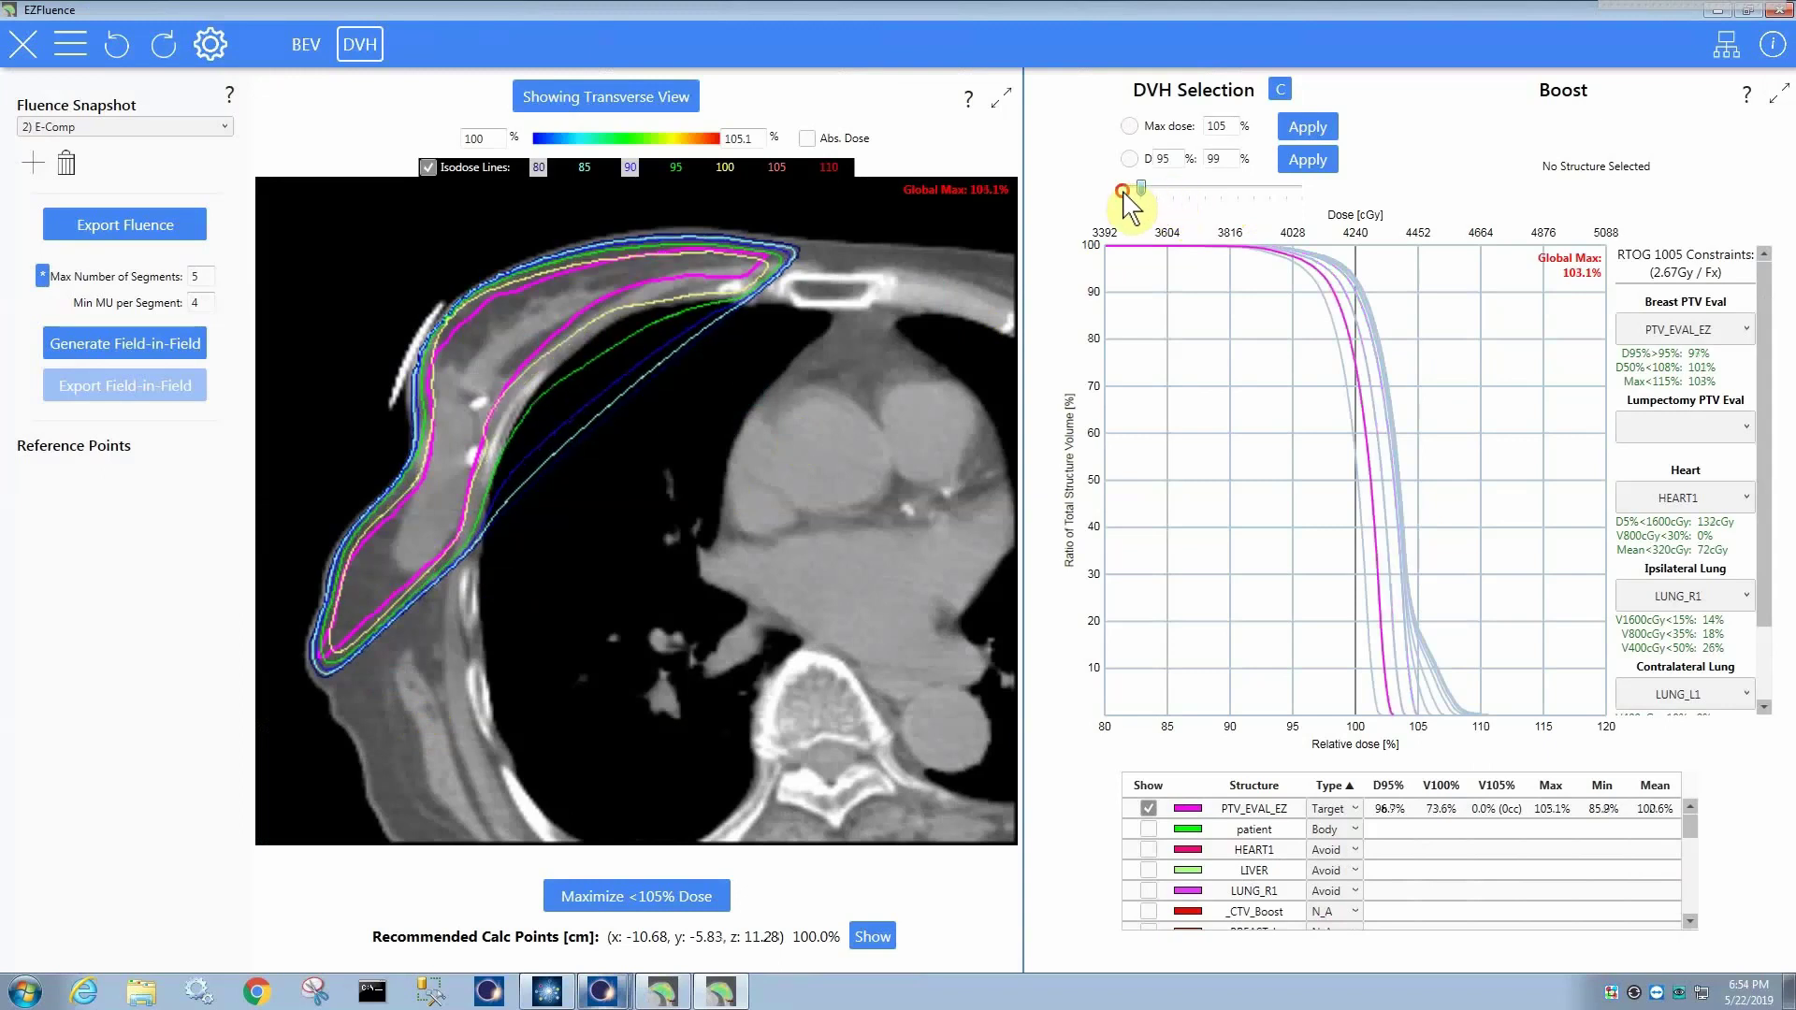
pyautogui.click(585, 175)
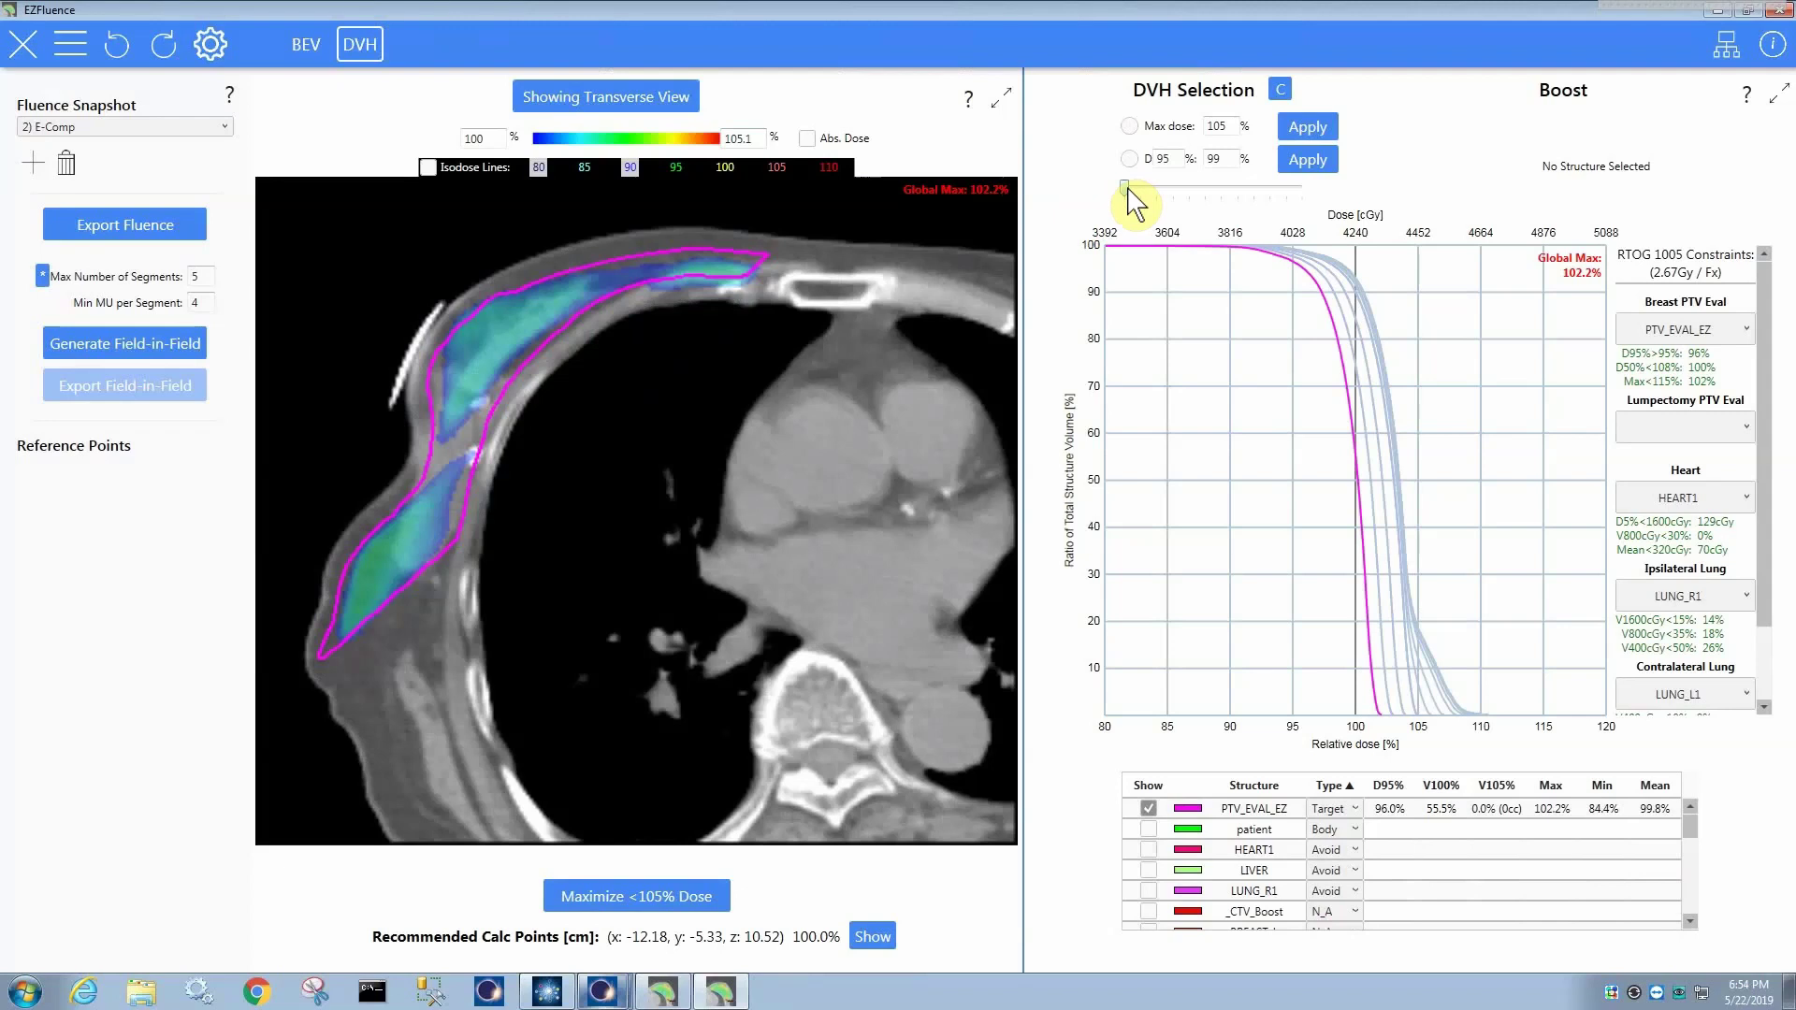
pyautogui.moveTo(1129, 188); pyautogui.dragTo(1196, 190)
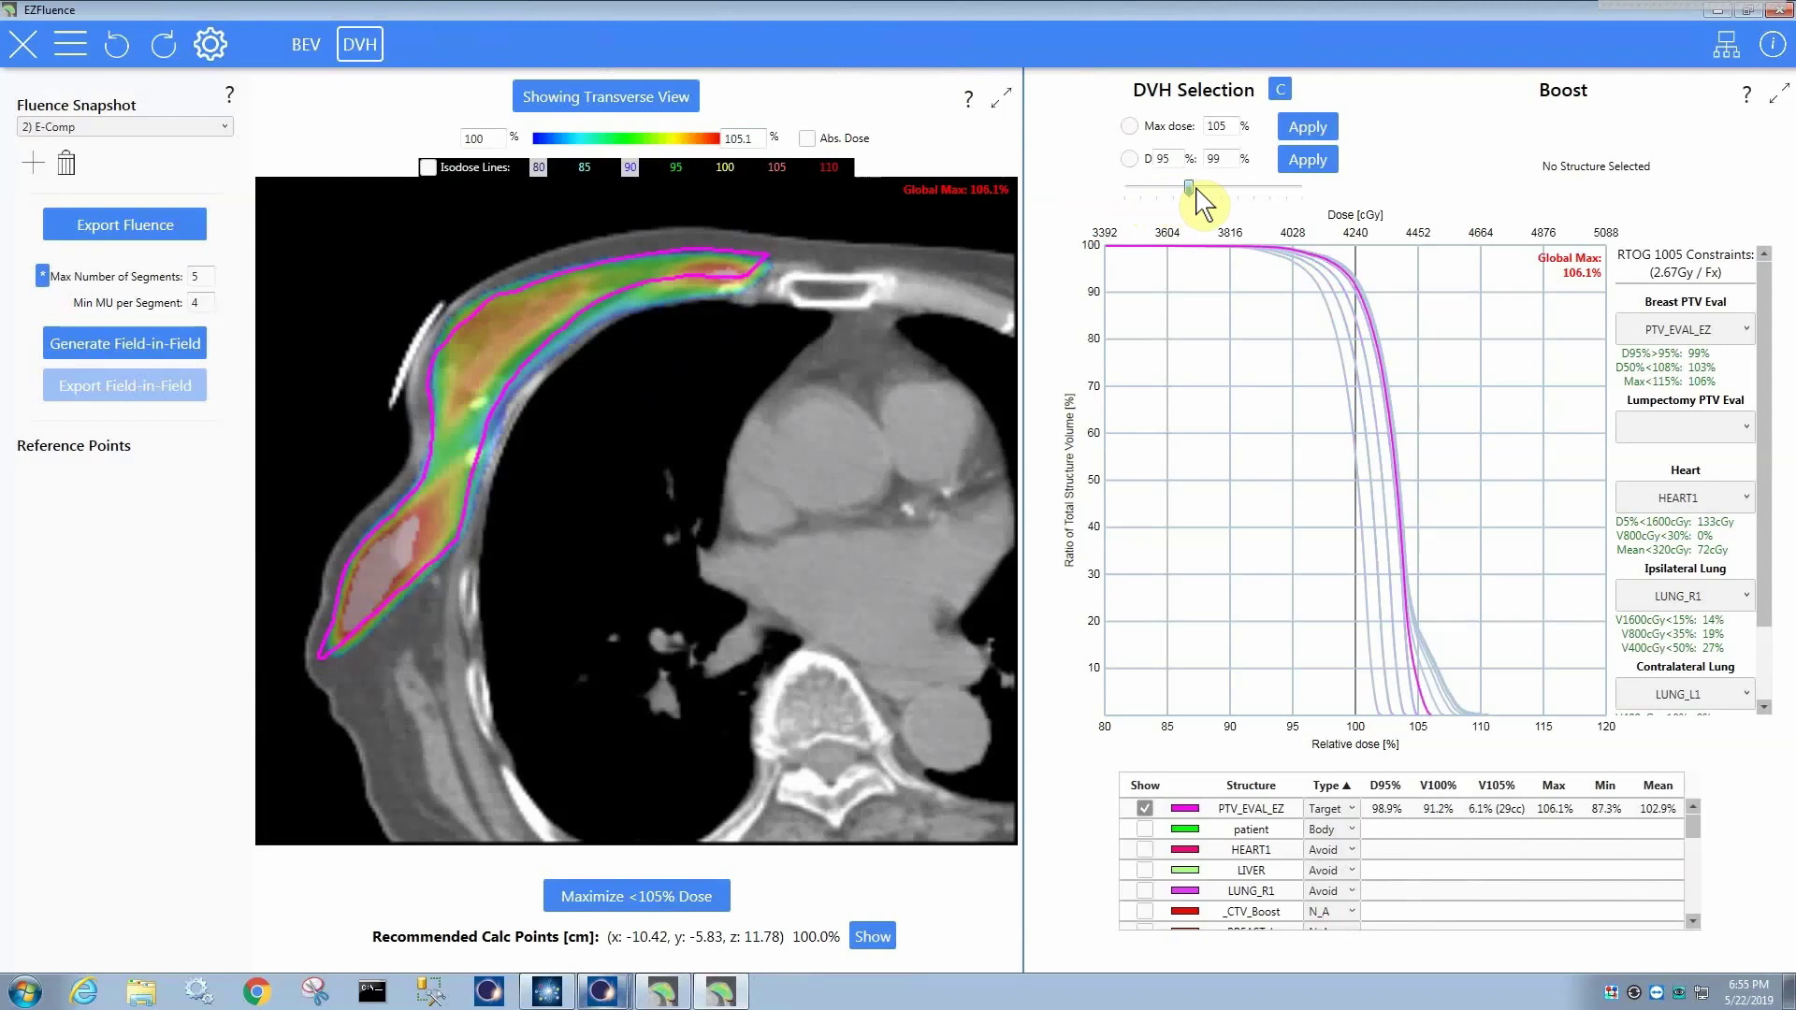
# - View the E-Comp plan's beam's eye view fluence, and compare its DVH curves at lower and higher dose selections
pyautogui.click(308, 42)
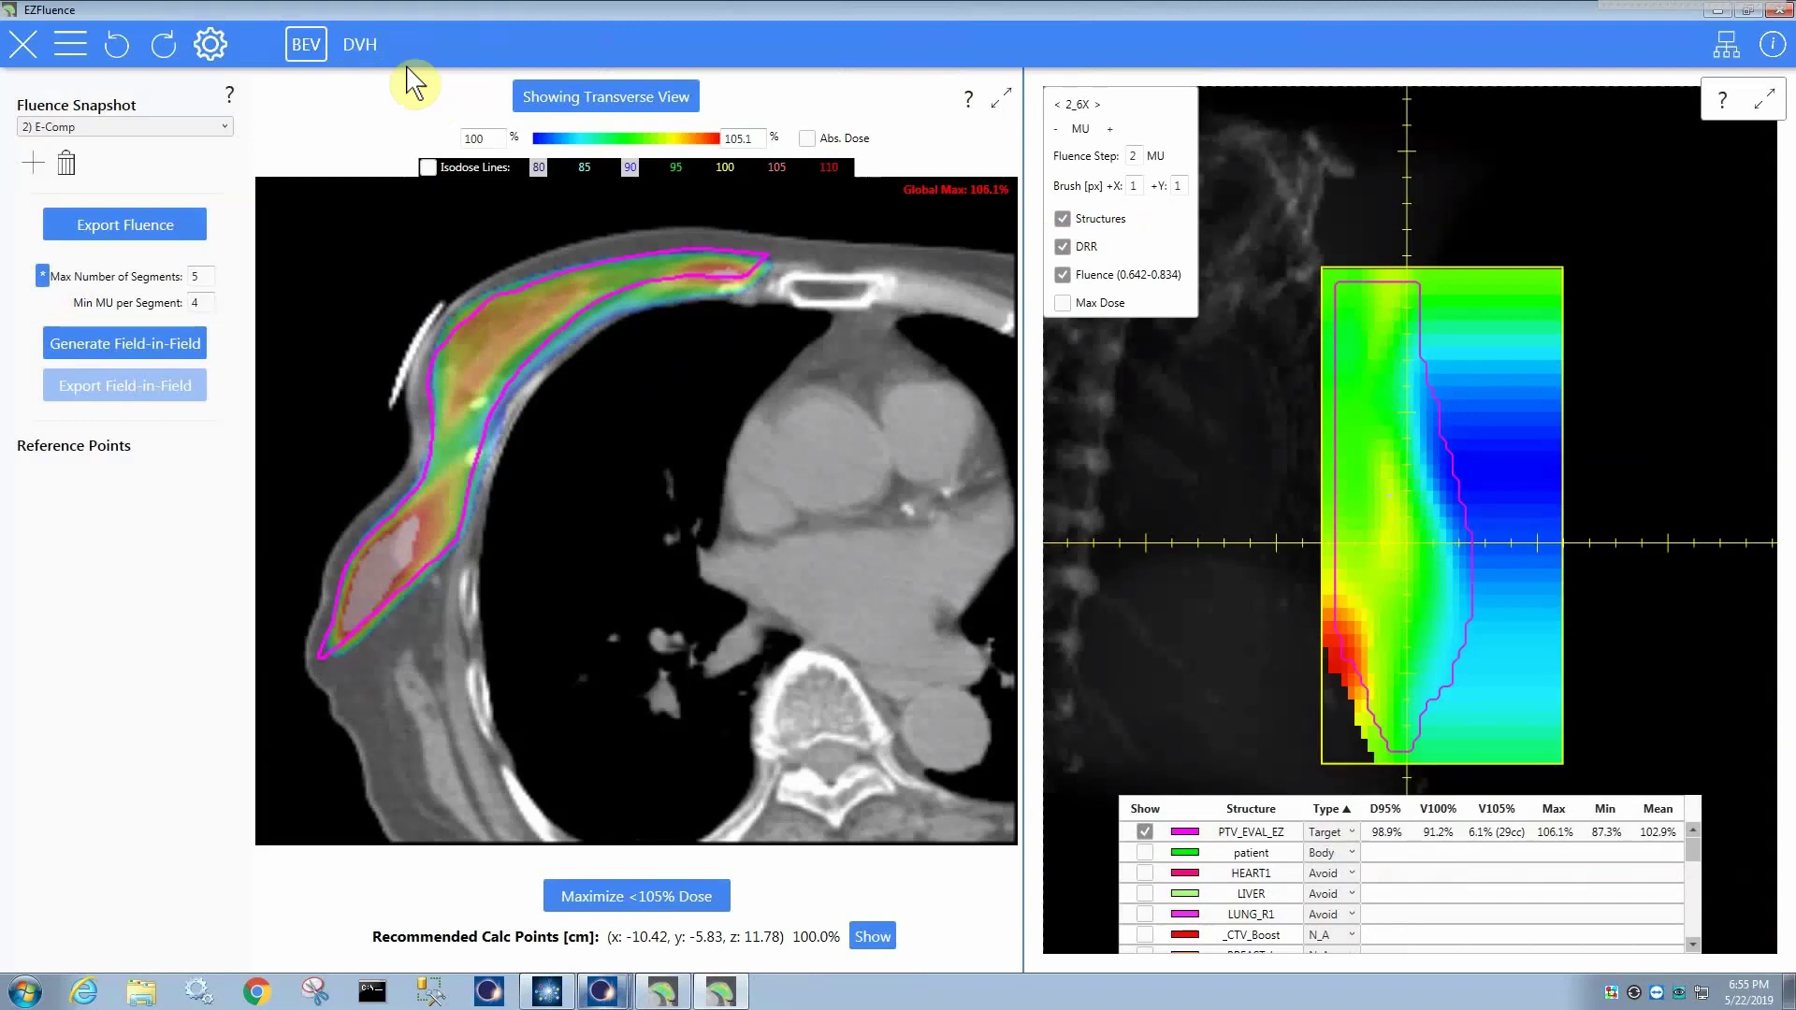
pyautogui.click(361, 46)
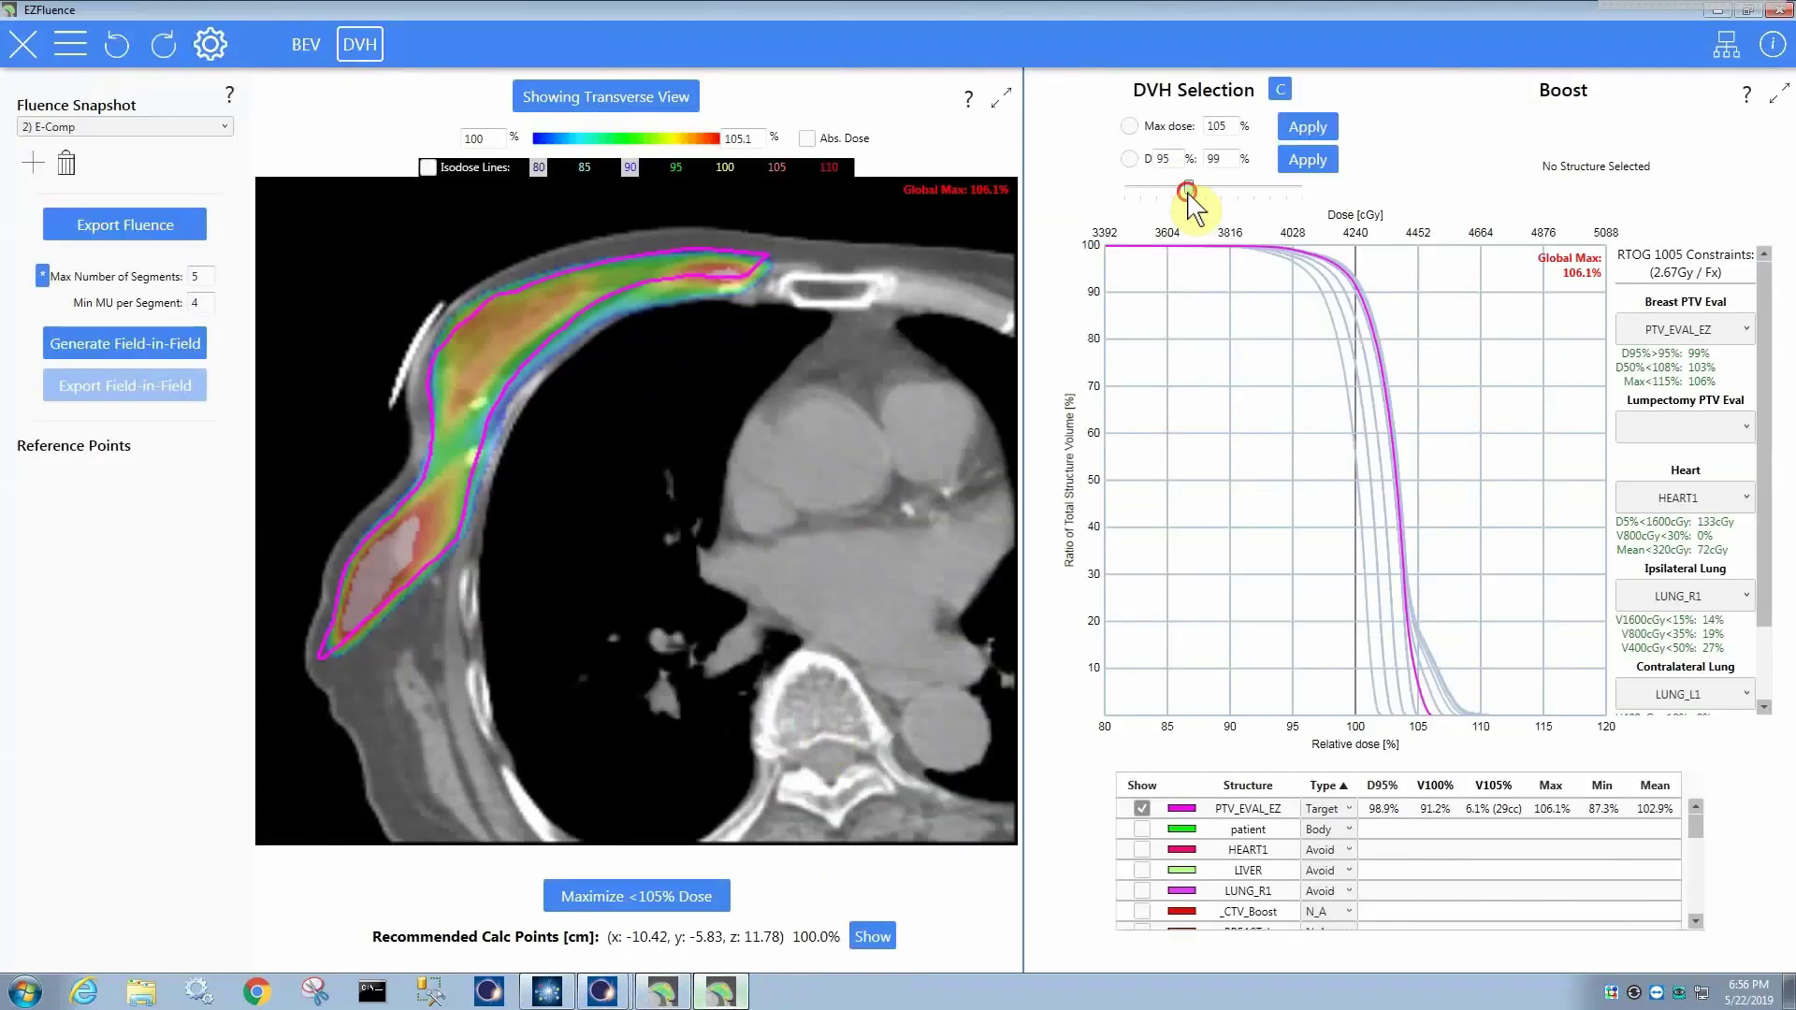
pyautogui.moveTo(1189, 188)
pyautogui.mouseDown()
pyautogui.moveTo(1172, 188)
pyautogui.moveTo(1264, 190)
pyautogui.moveTo(1157, 190)
pyautogui.mouseUp()
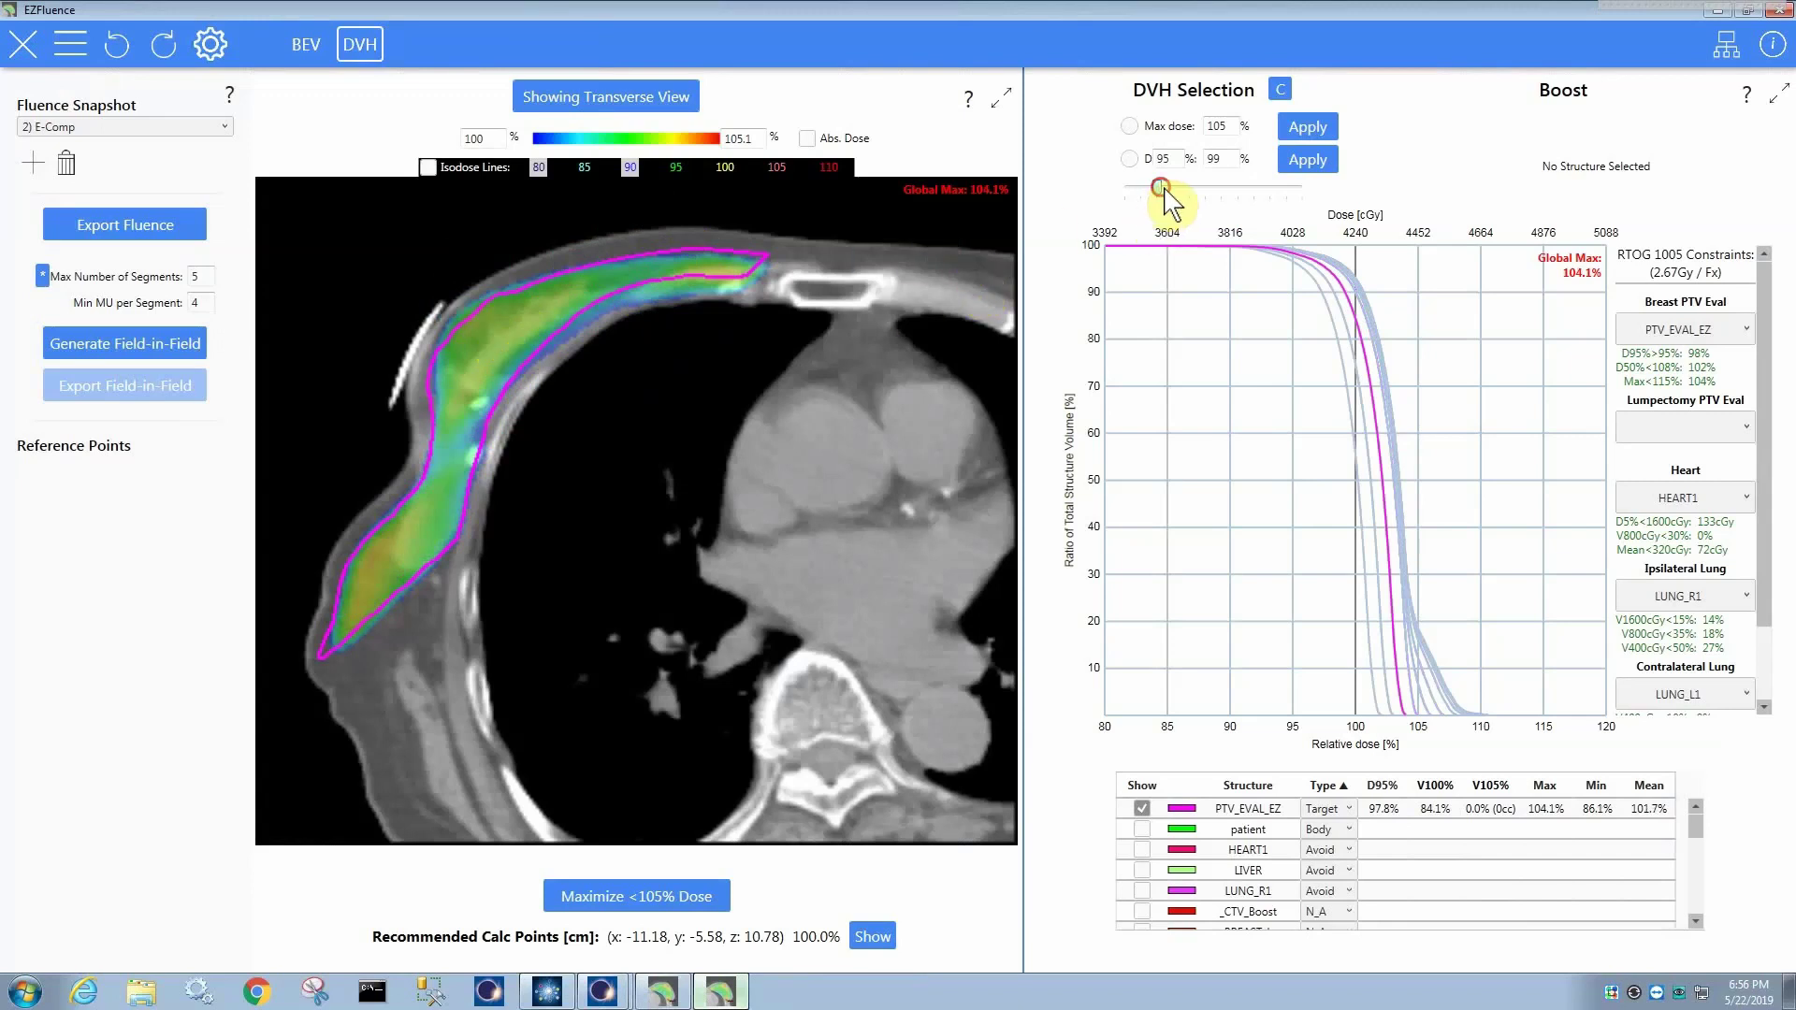
pyautogui.moveTo(1157, 189); pyautogui.dragTo(1211, 189)
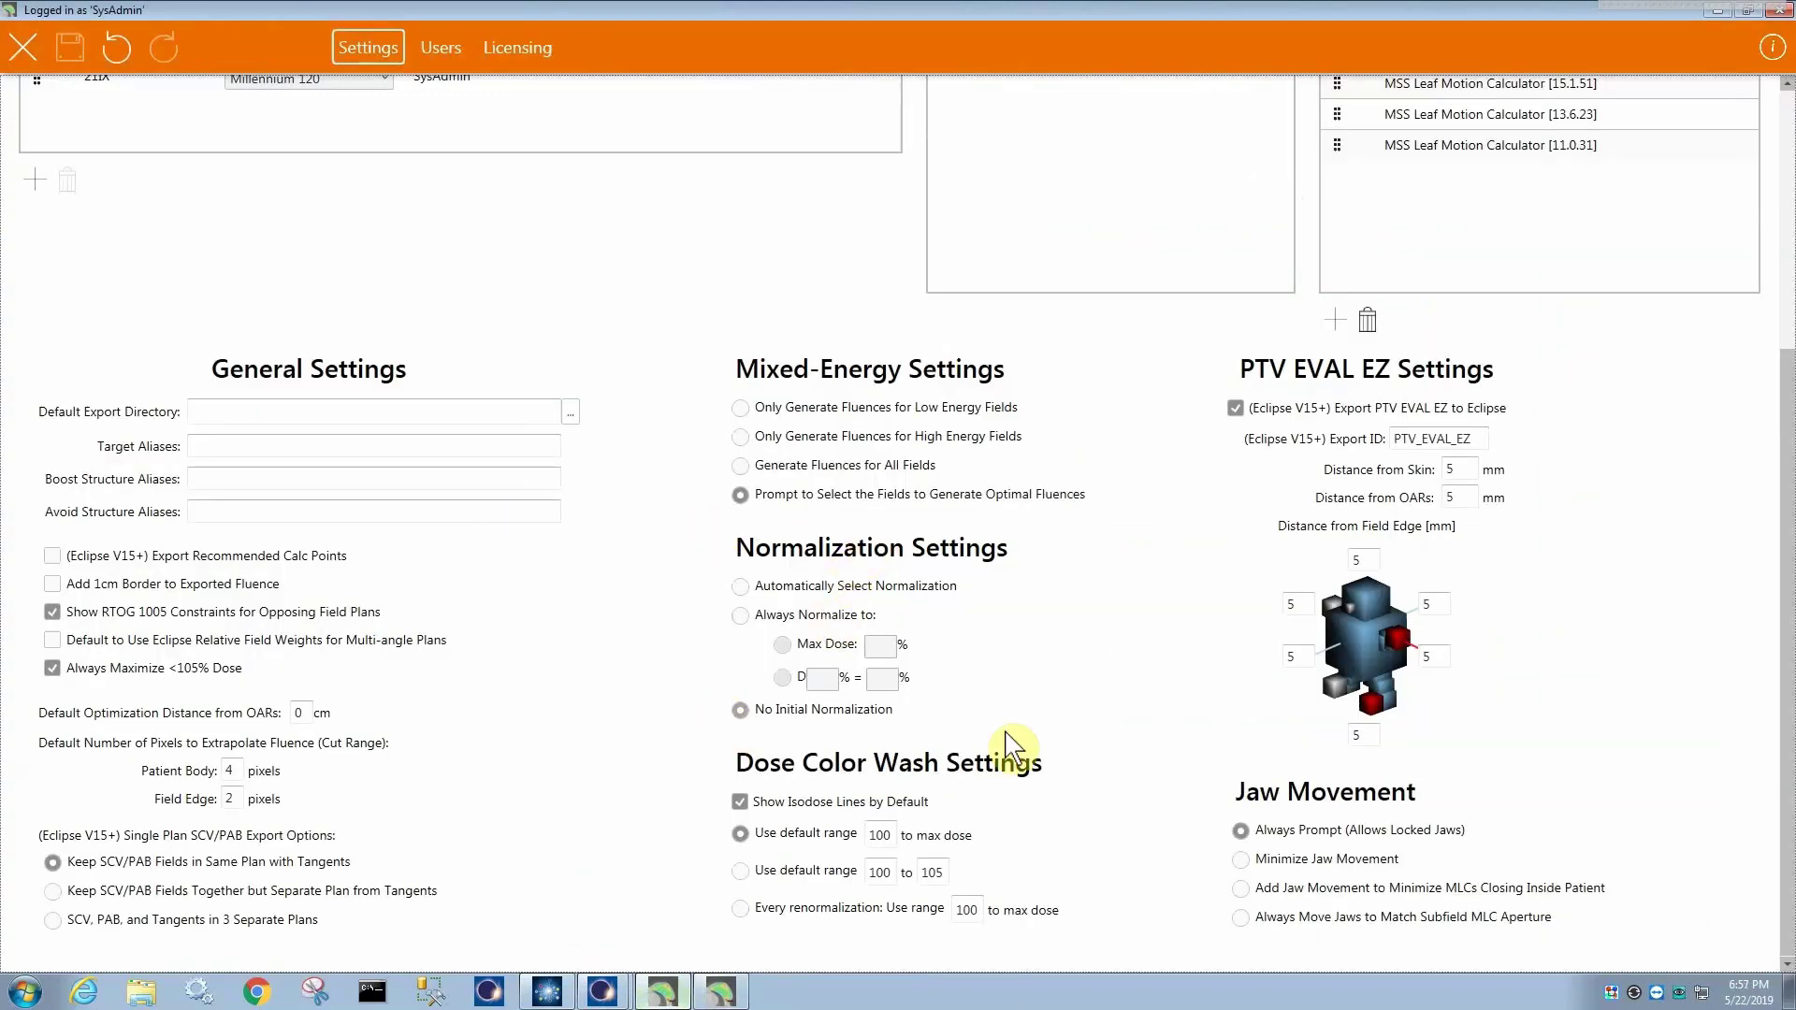
# - Set the normalization option to Automatically Select Normalization and save the administrator settings
pyautogui.click(741, 587)
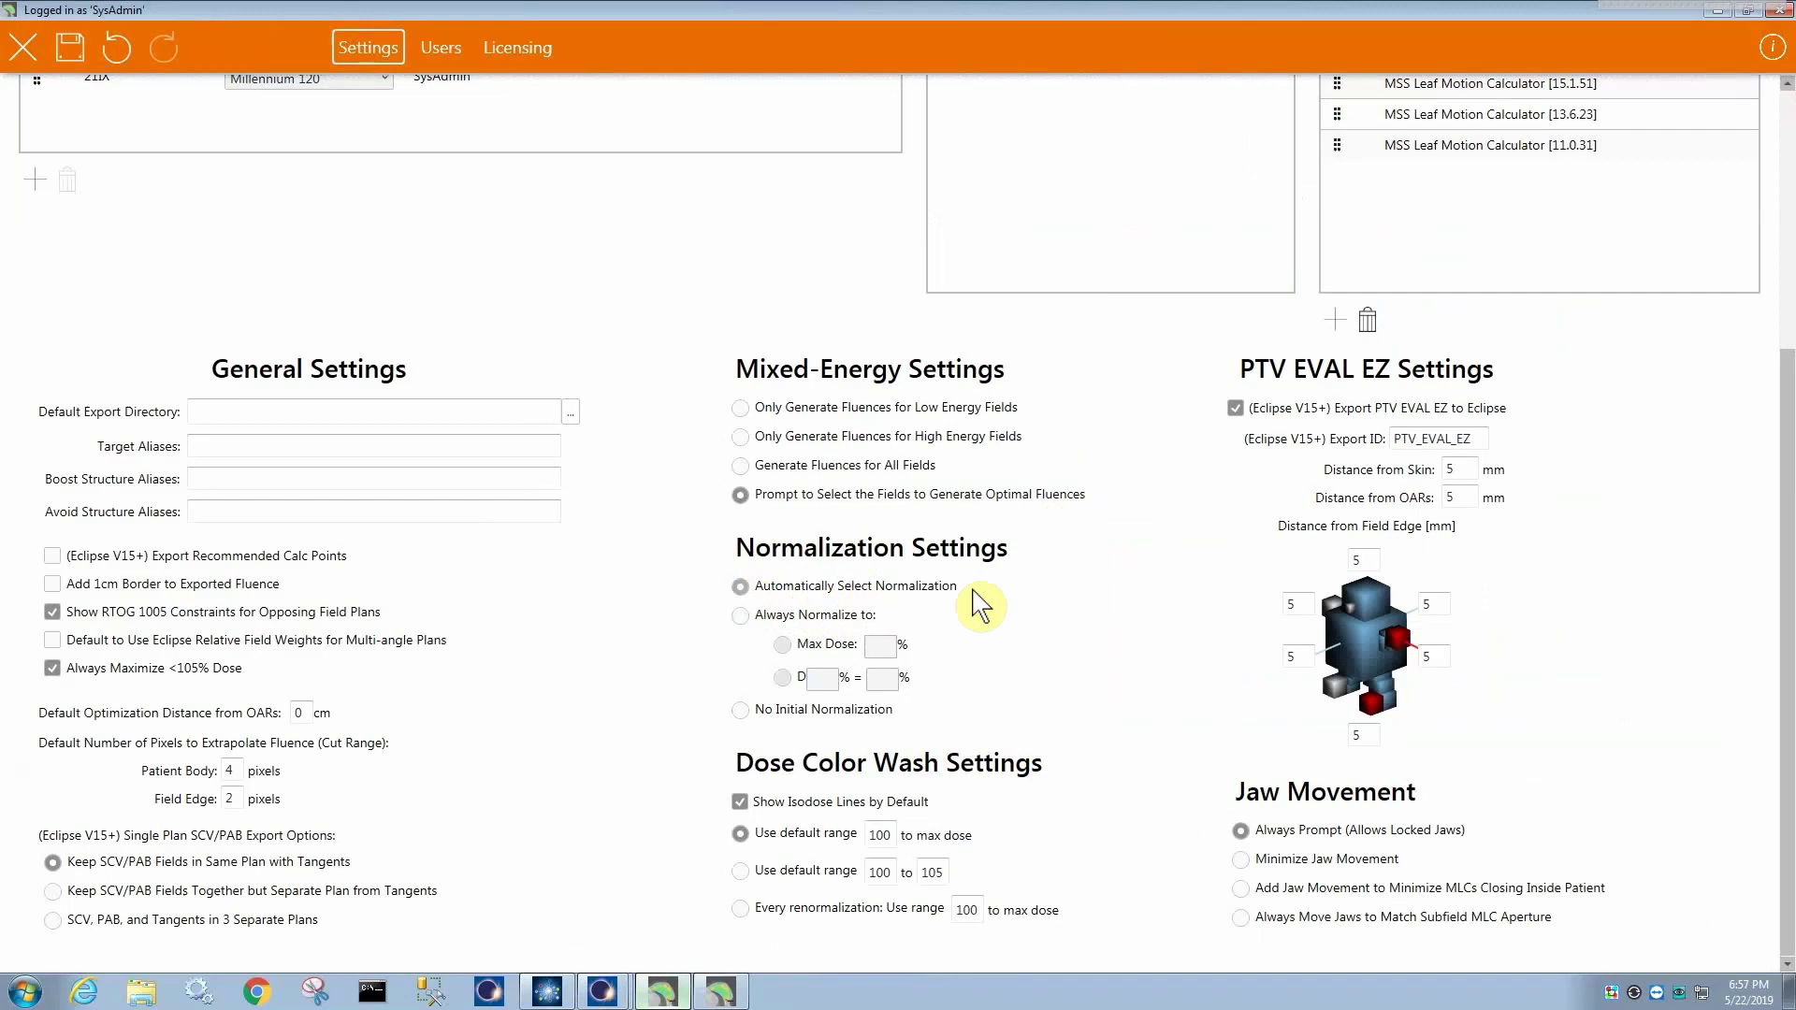
pyautogui.hotkey('ctrl', 's')
# - Set the plans to always normalize to D95% = 95%, and shift the DVH selection of the example plan normalized this way
pyautogui.click(741, 616)
pyautogui.click(783, 678)
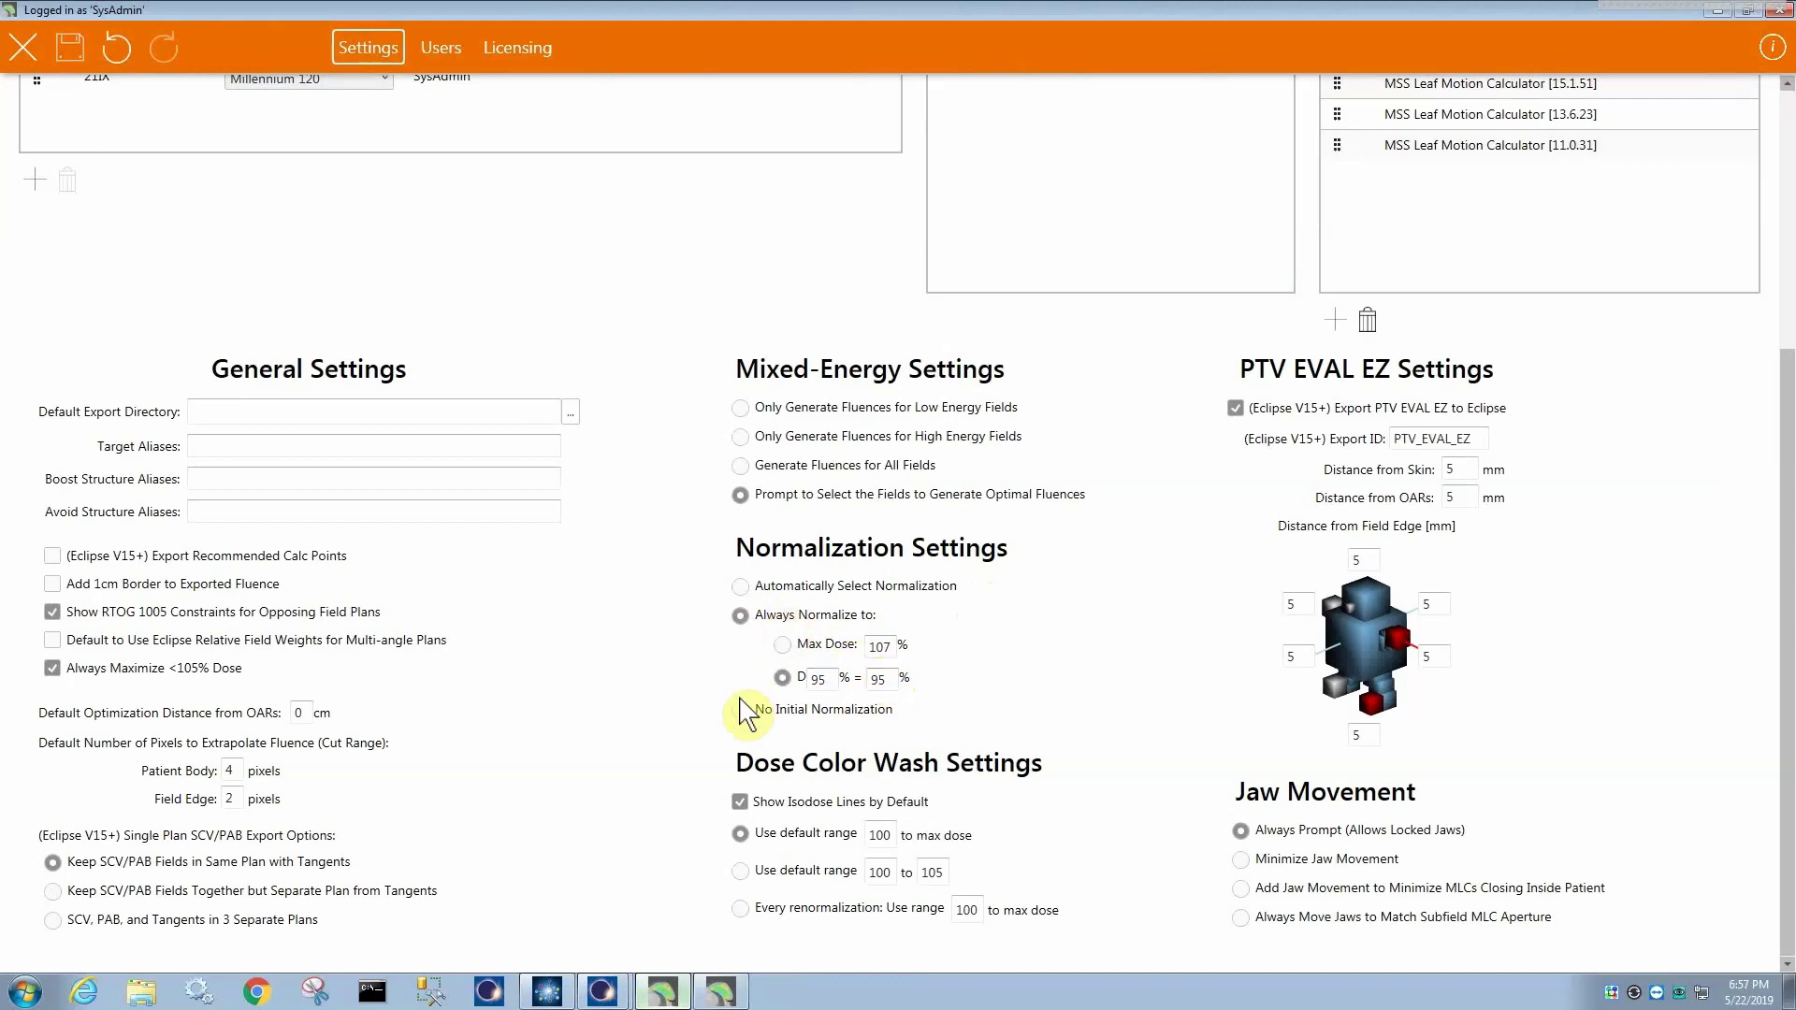
pyautogui.hotkey('alt', 'F4')
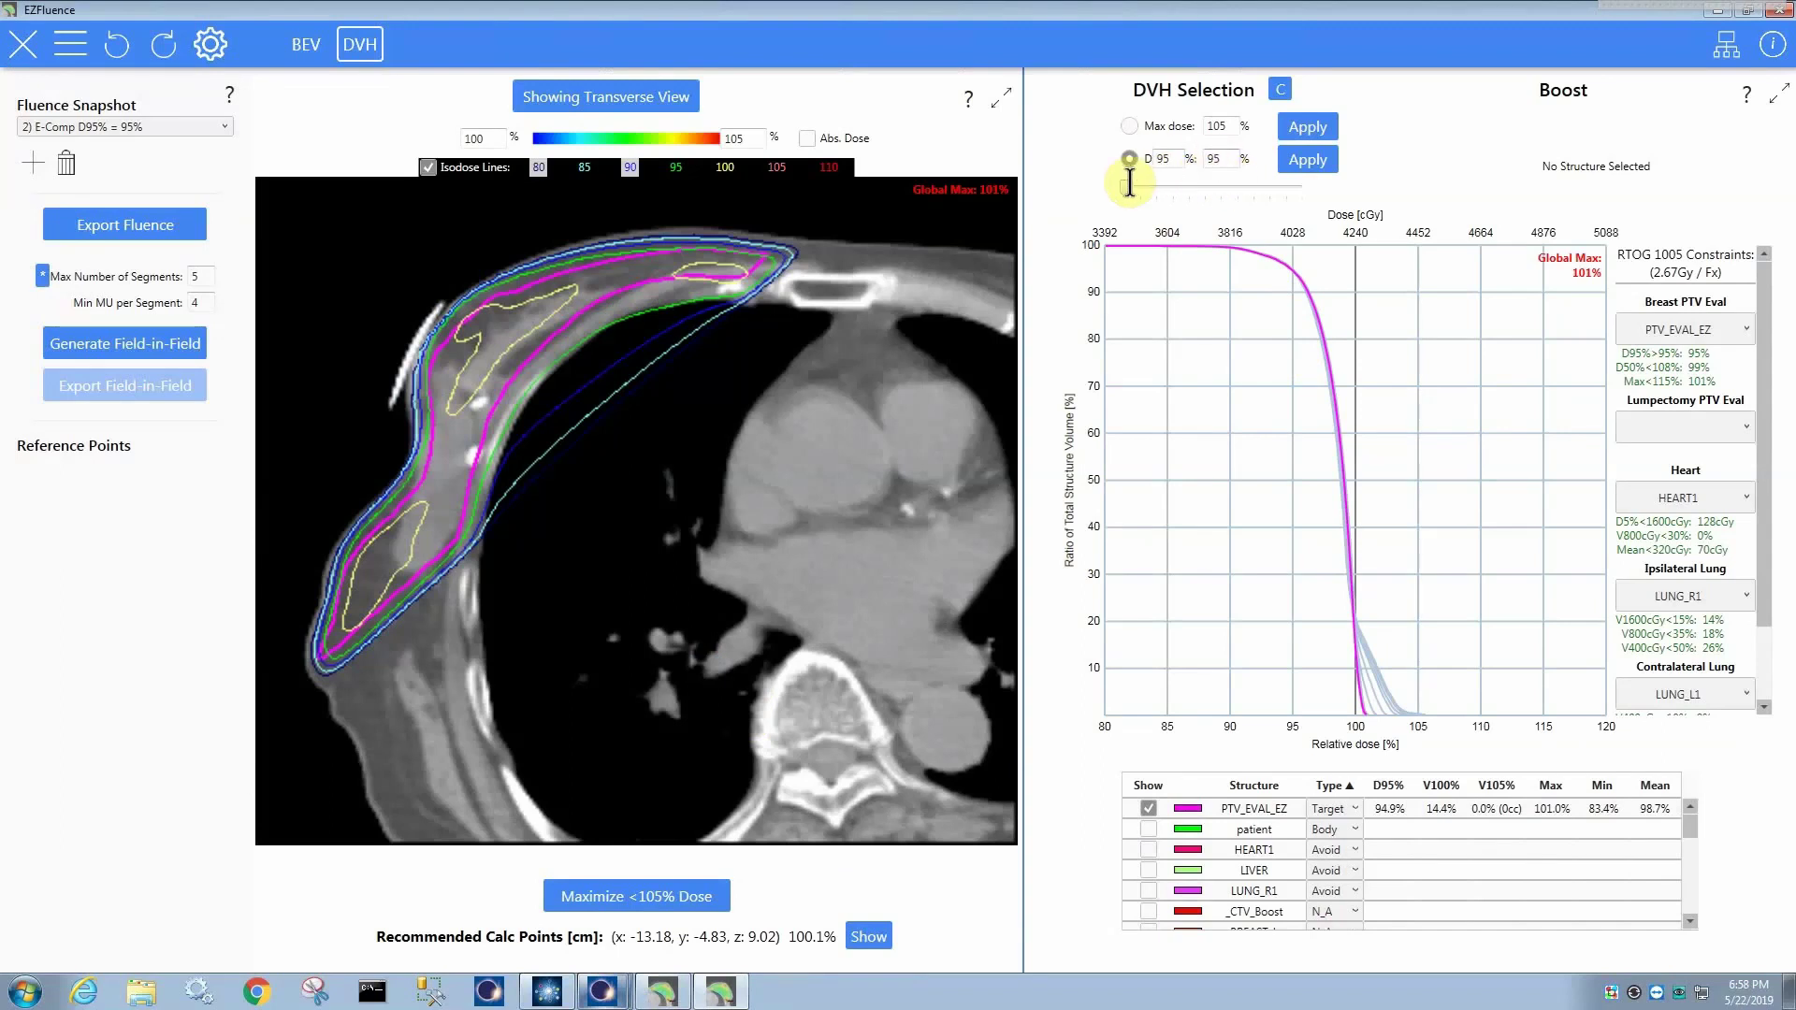
pyautogui.moveTo(1125, 189); pyautogui.dragTo(1223, 190)
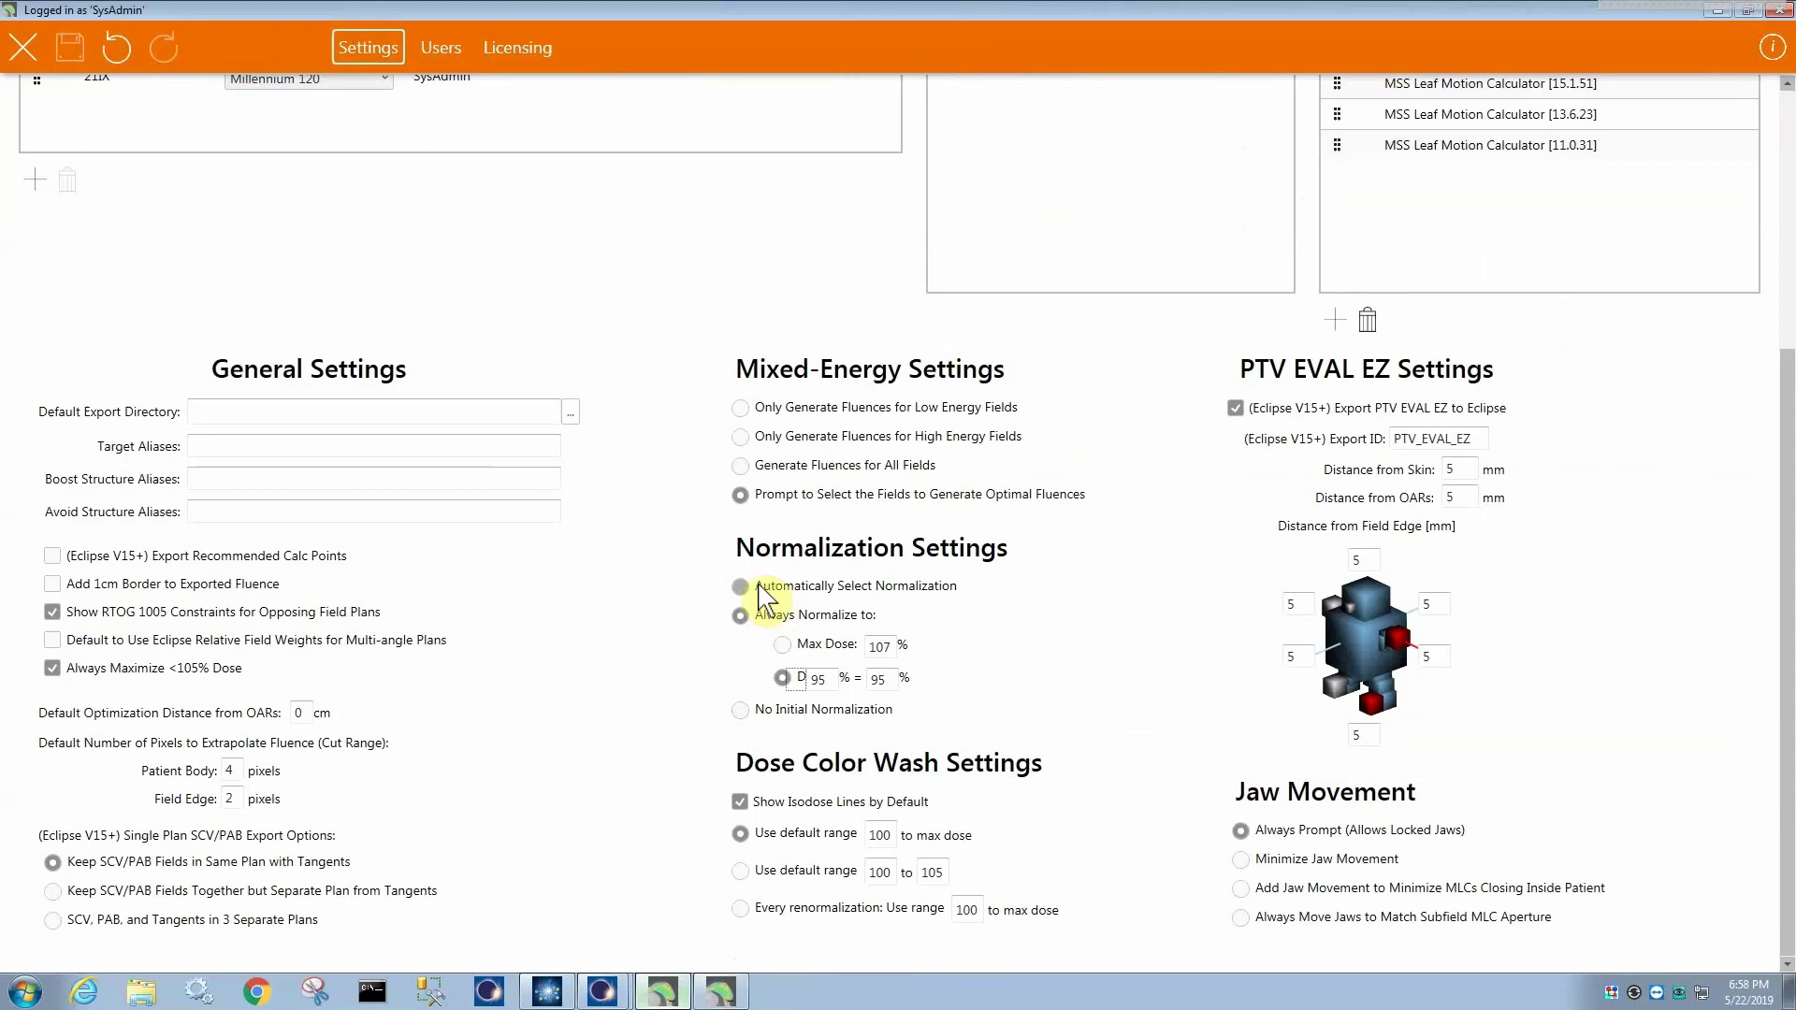
# - Switch normalization back to Automatically Select Normalization, and move the automatically normalized plan's DVH selection to a lower-coverage curve
pyautogui.click(740, 587)
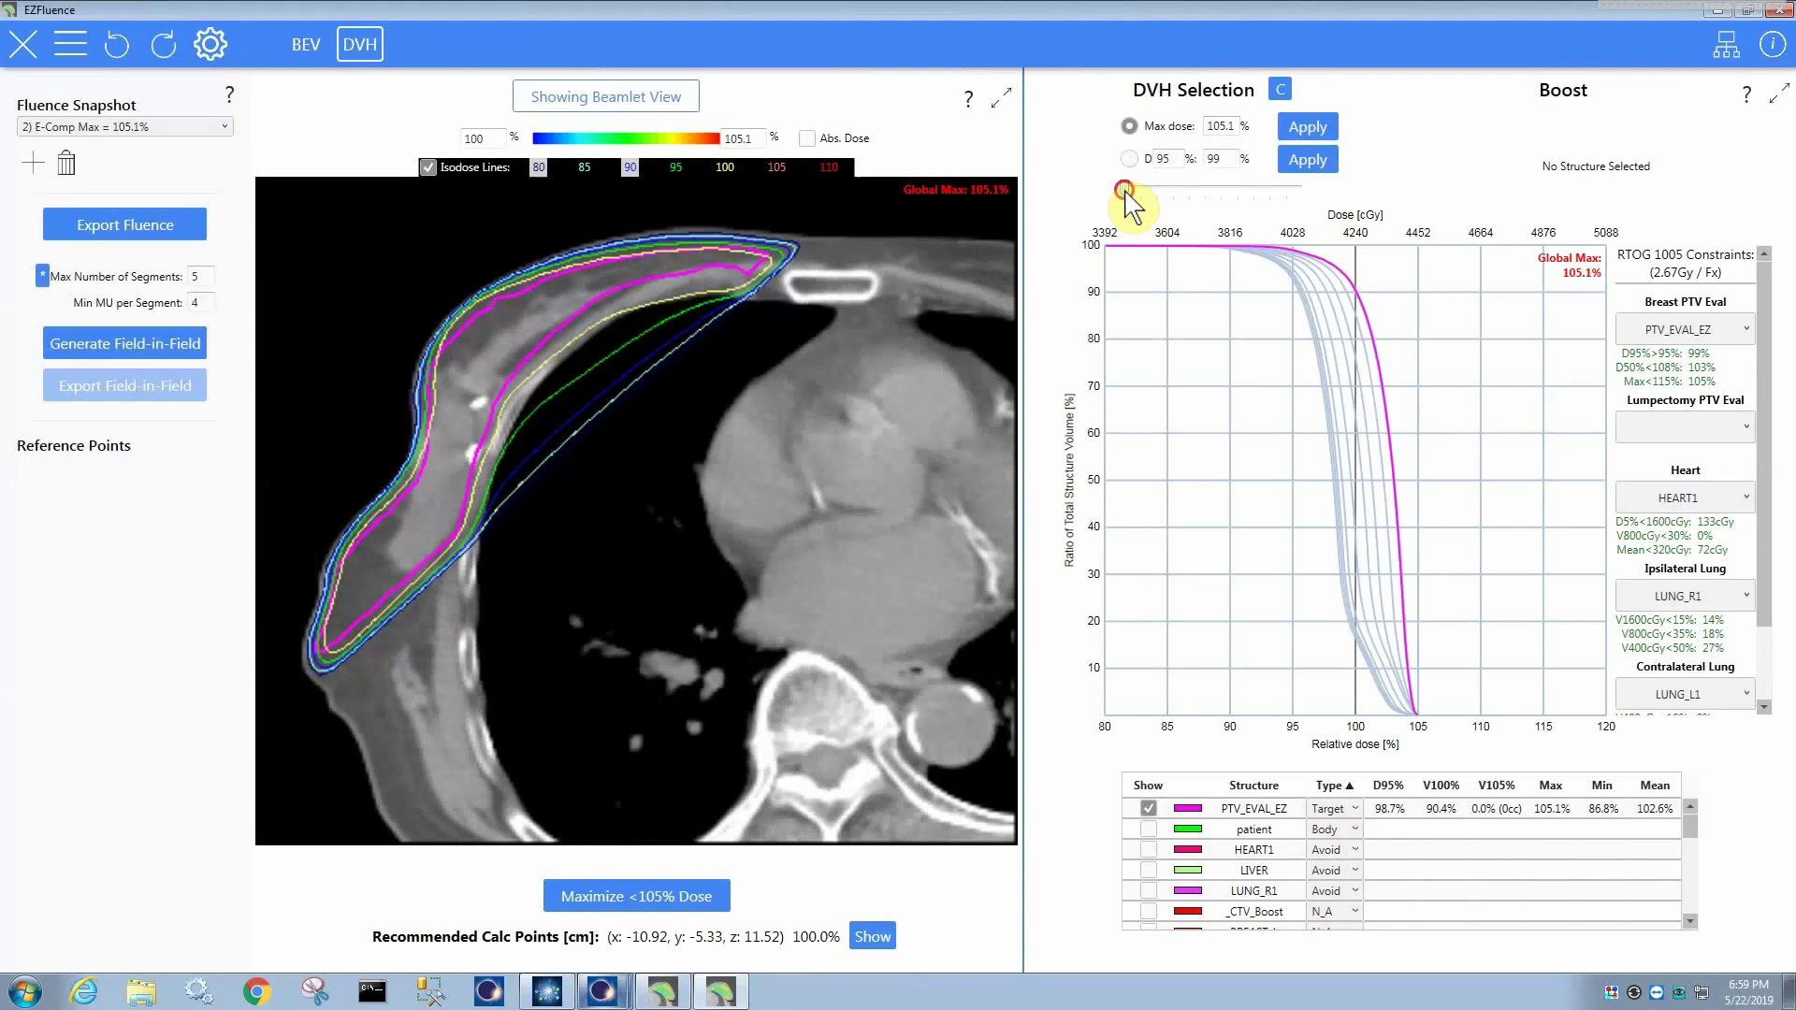
pyautogui.moveTo(1126, 190); pyautogui.dragTo(1237, 193)
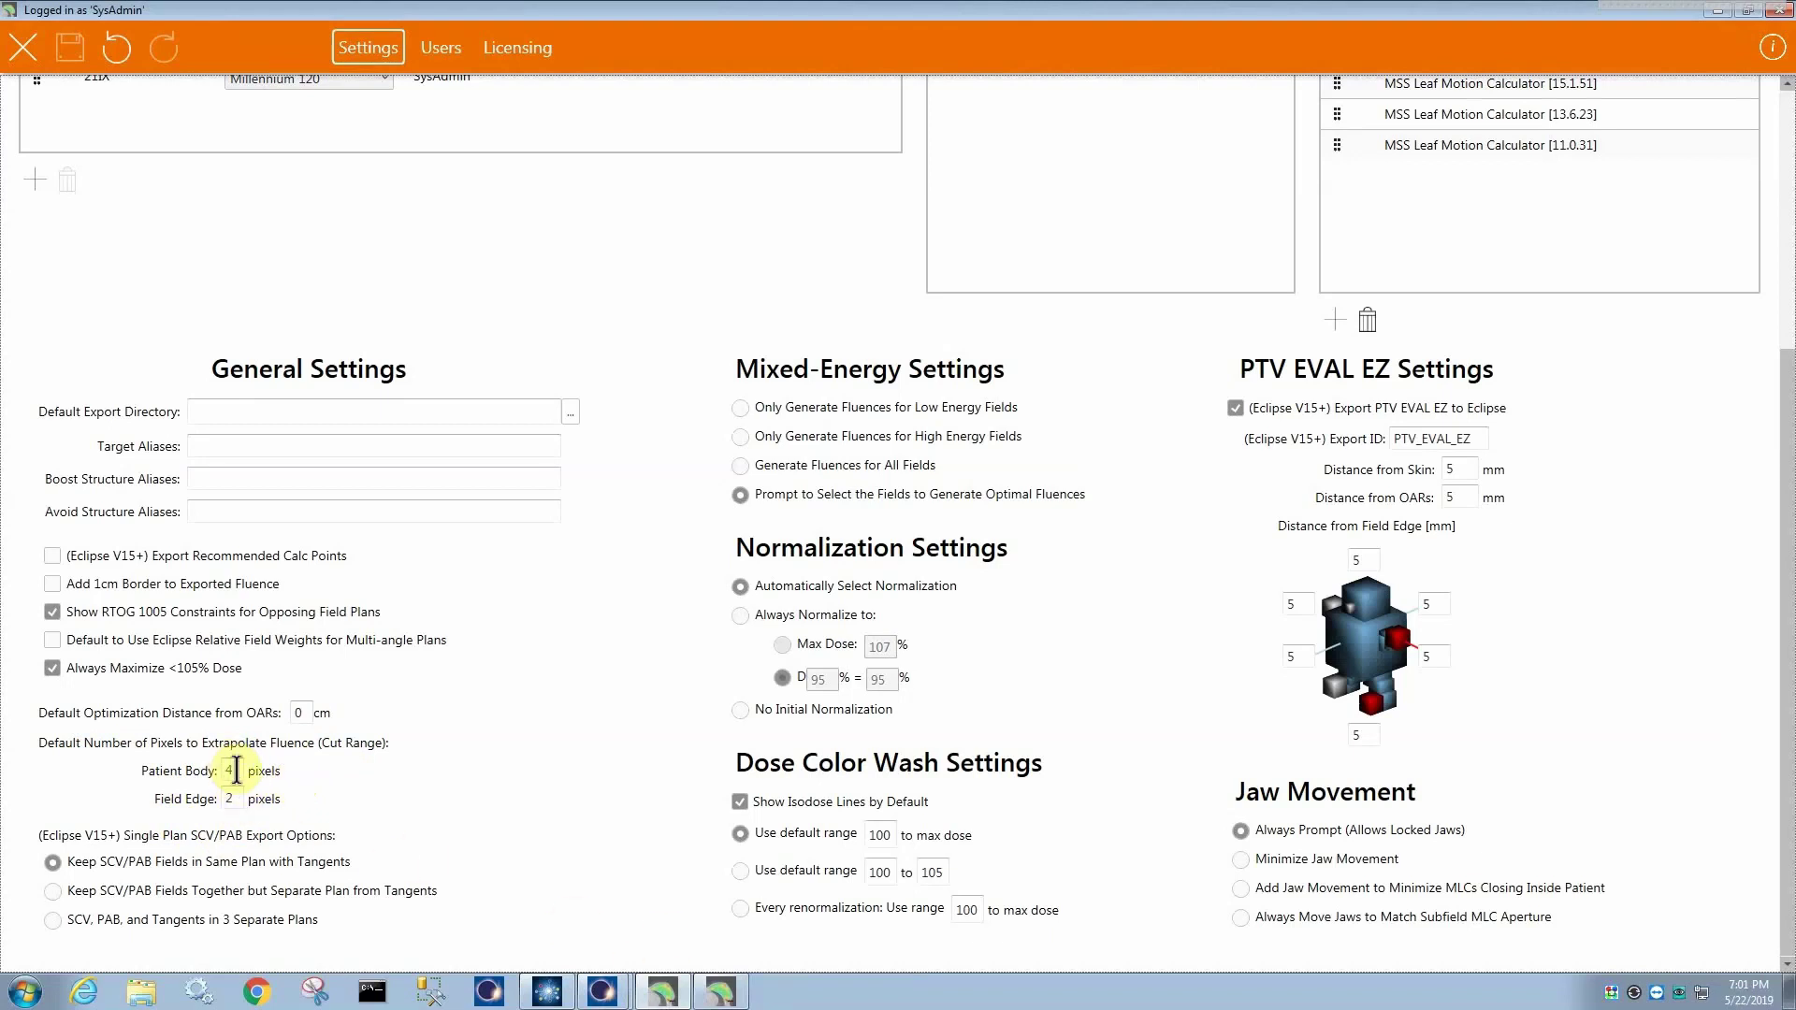
# - Show the plan's beam's eye view with the patient contour, and pick a fluence point near the target's edge to view its slice
pyautogui.moveTo(713, 997)
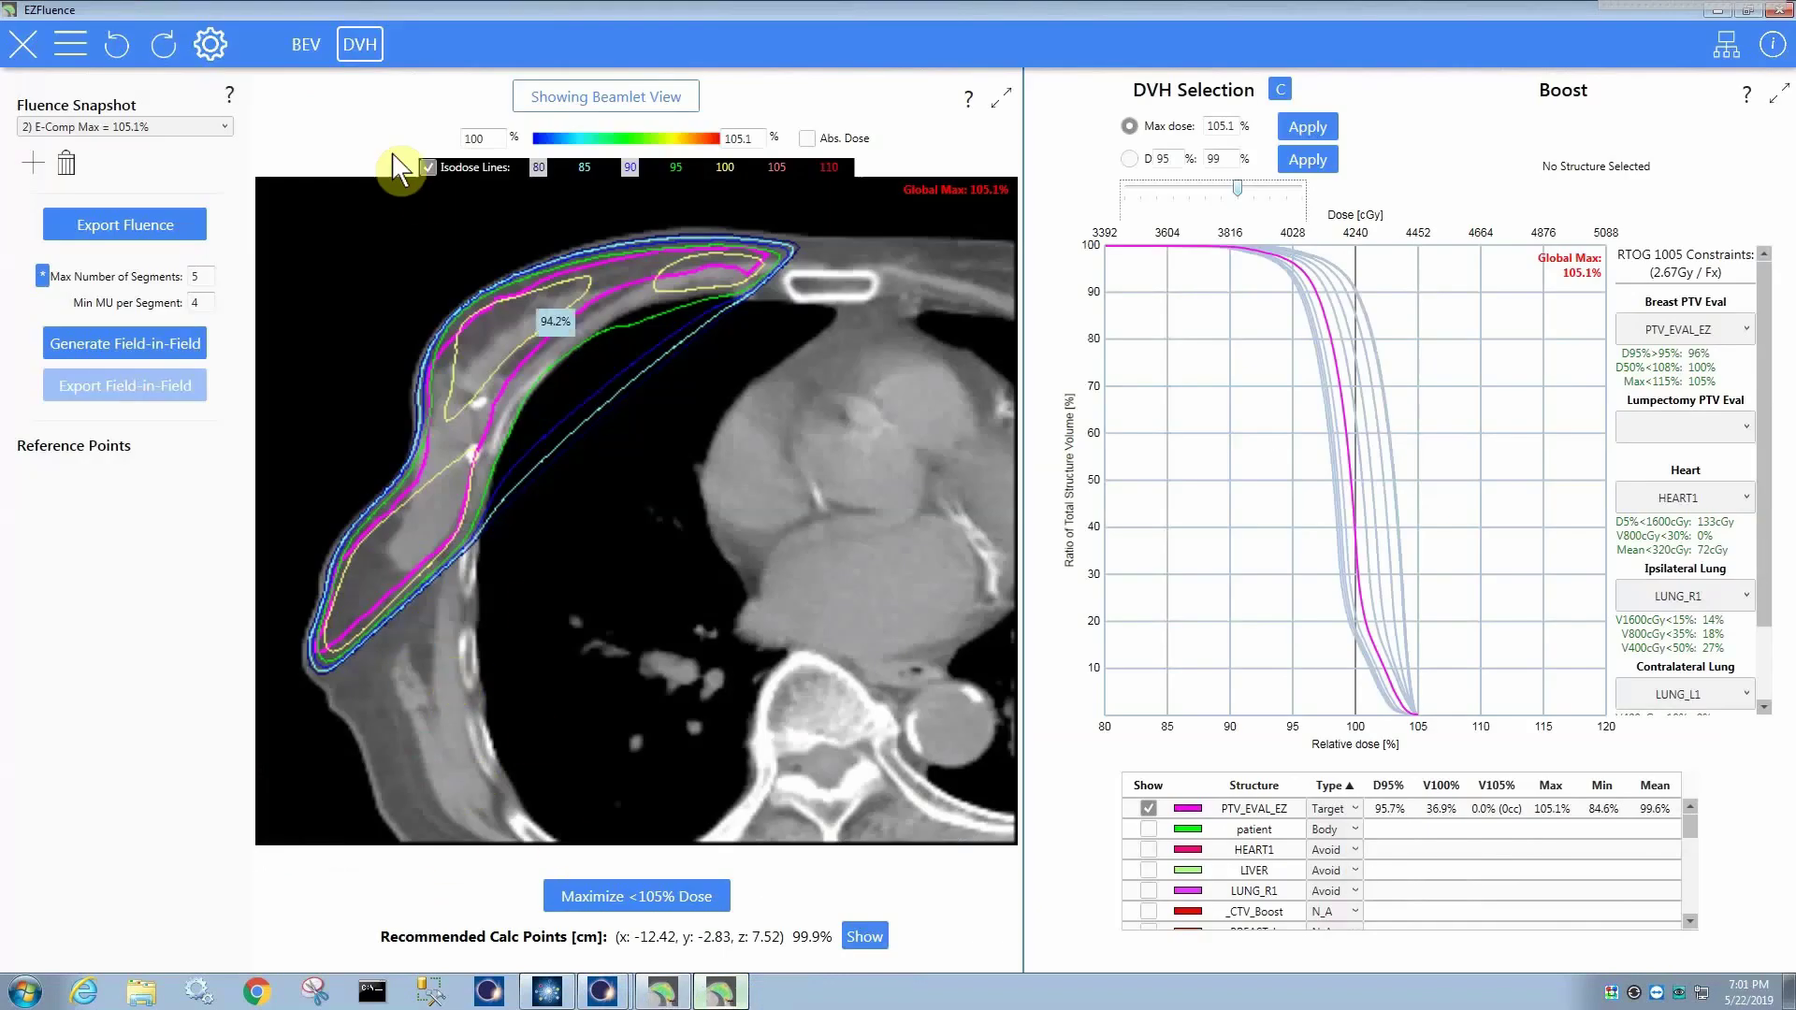
pyautogui.click(305, 44)
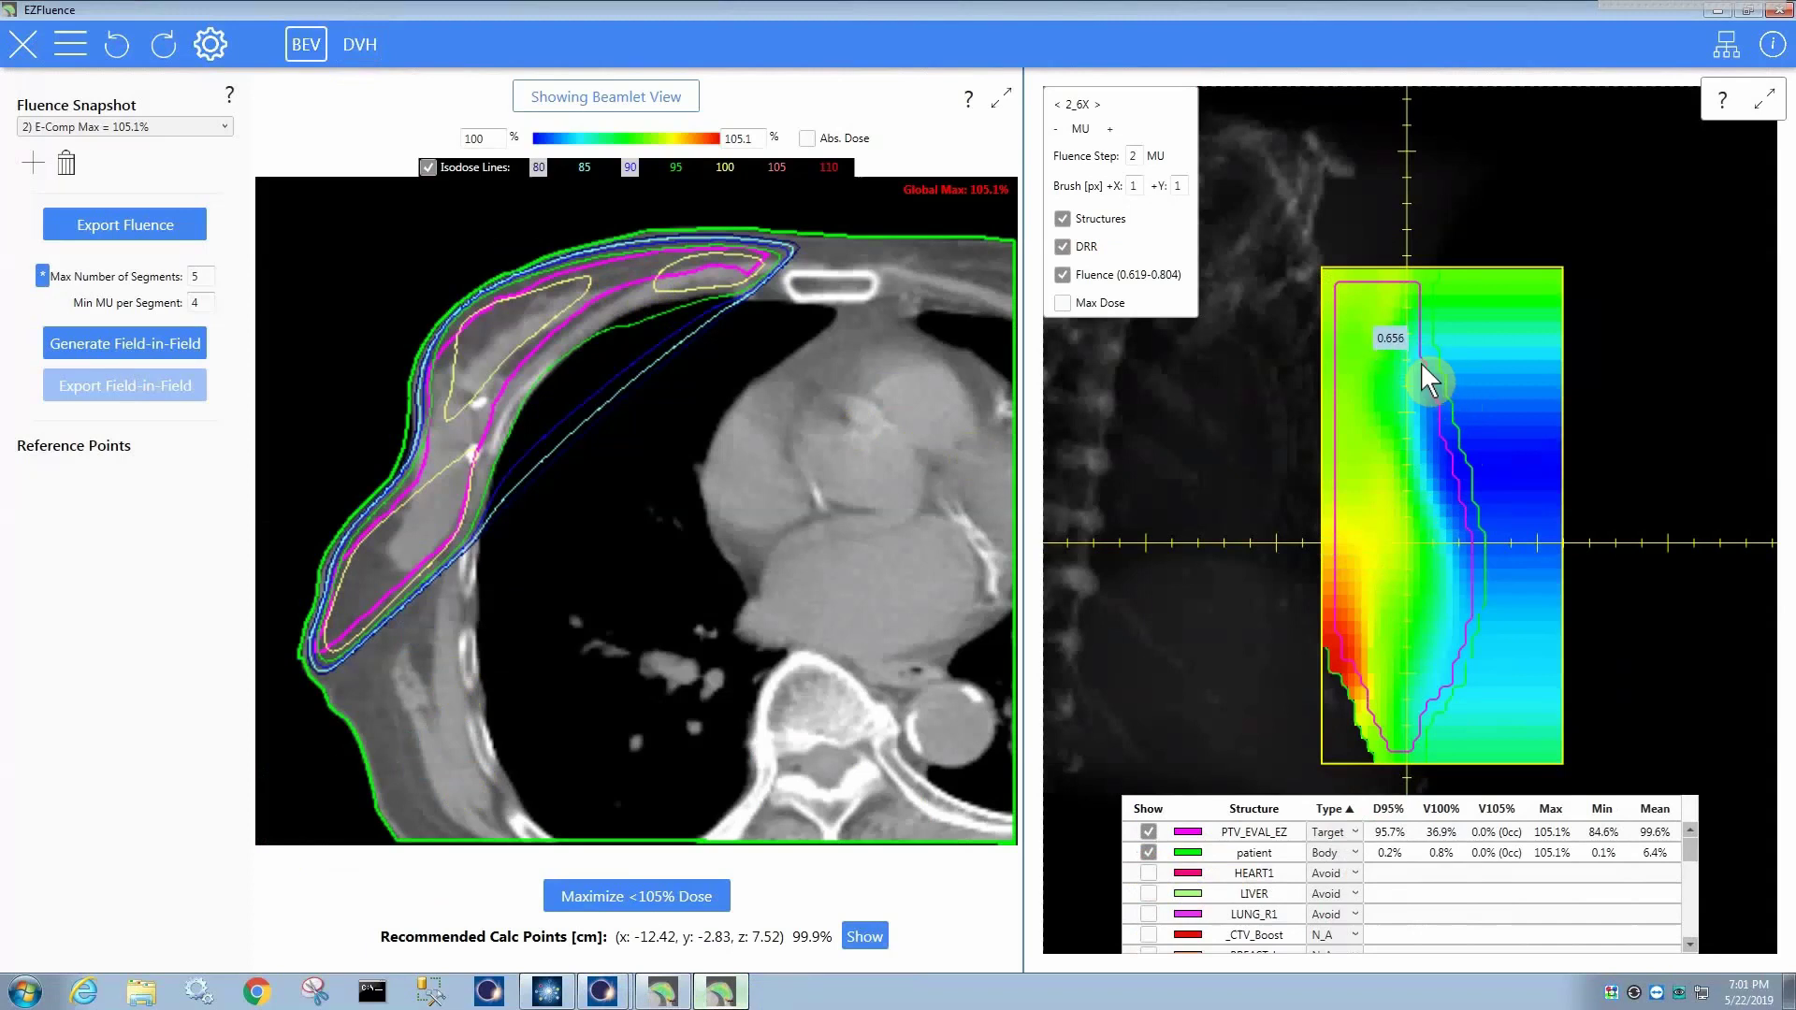
pyautogui.click(1454, 433)
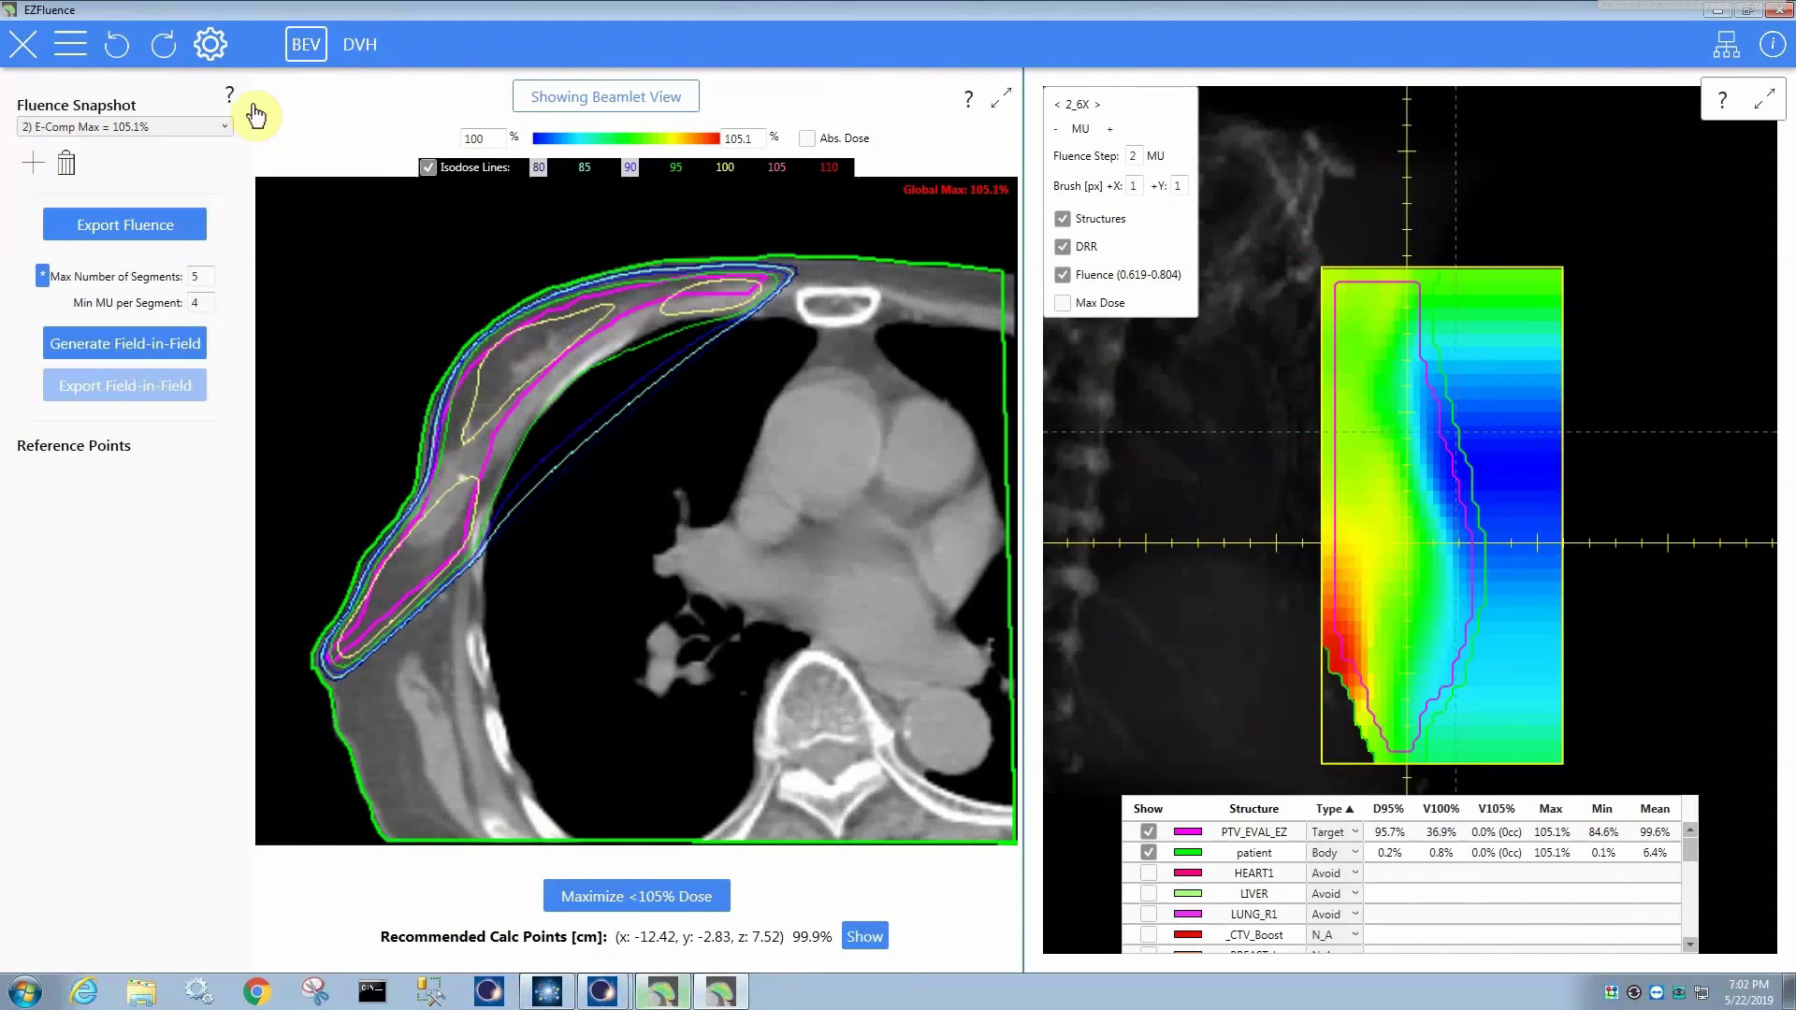
# - Open the plan's user settings and examine the field edge pixel count for extrapolating fluence
pyautogui.click(209, 44)
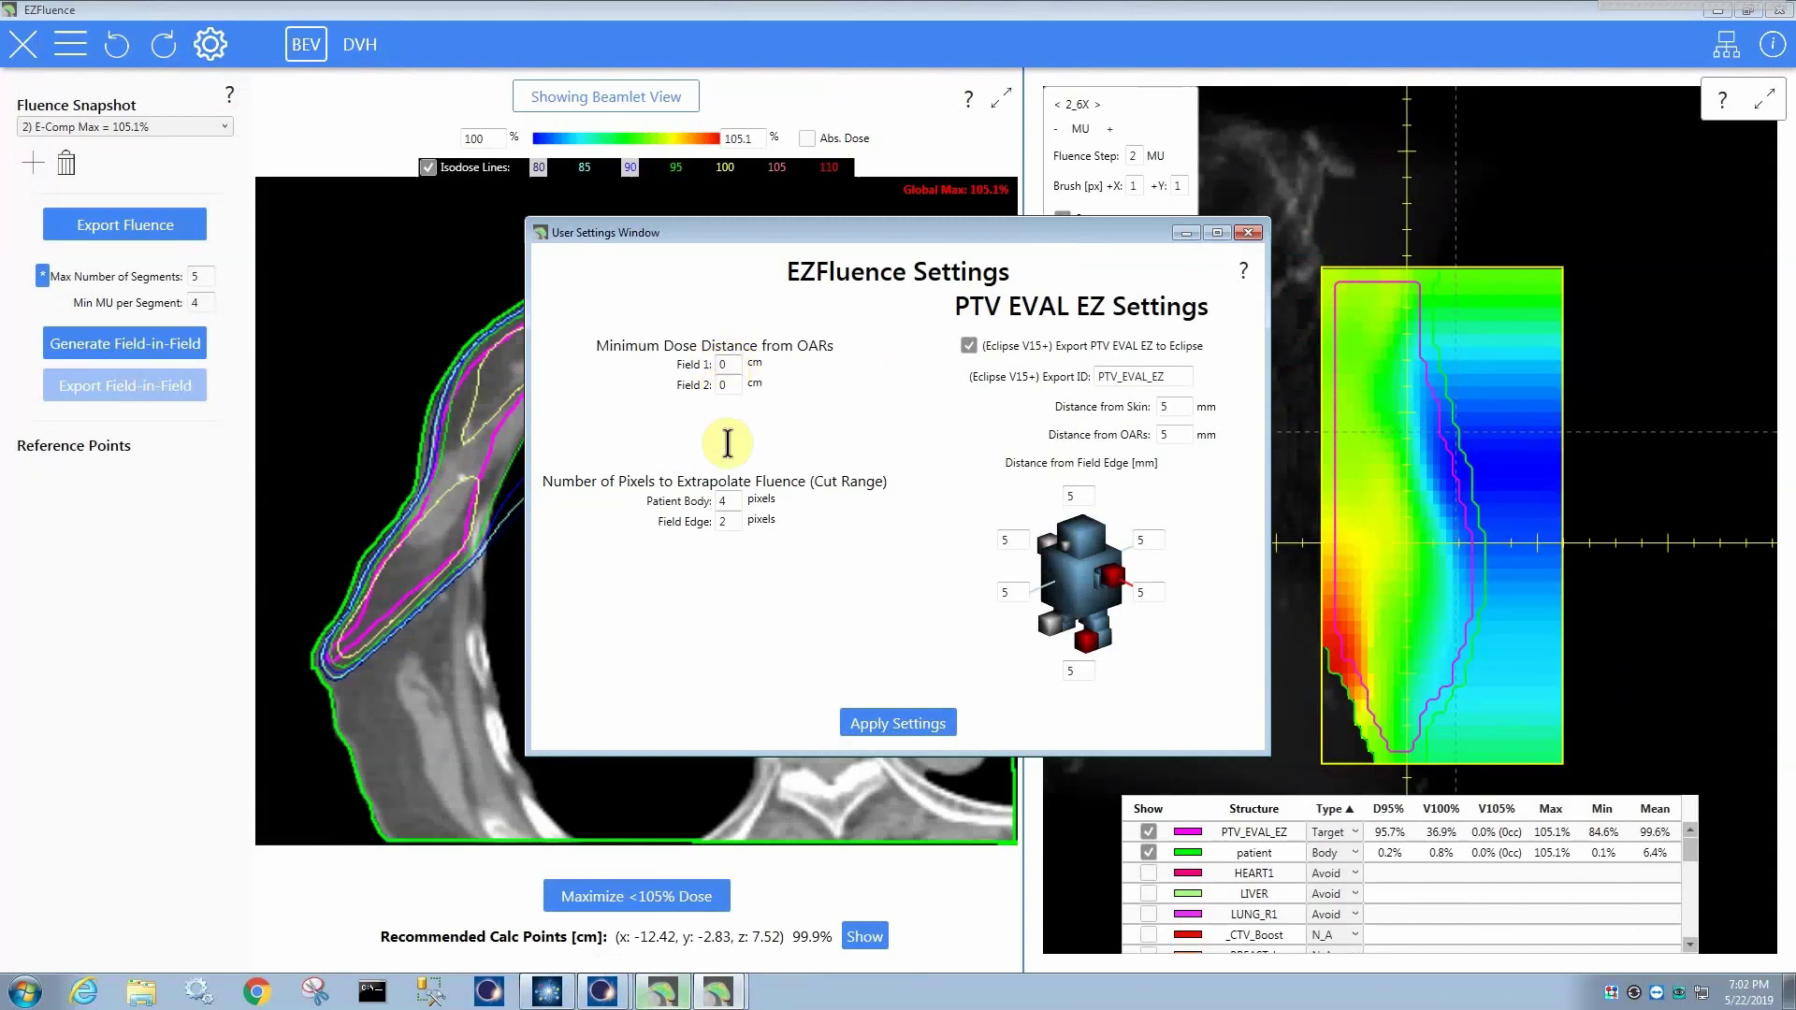
pyautogui.doubleClick(725, 521)
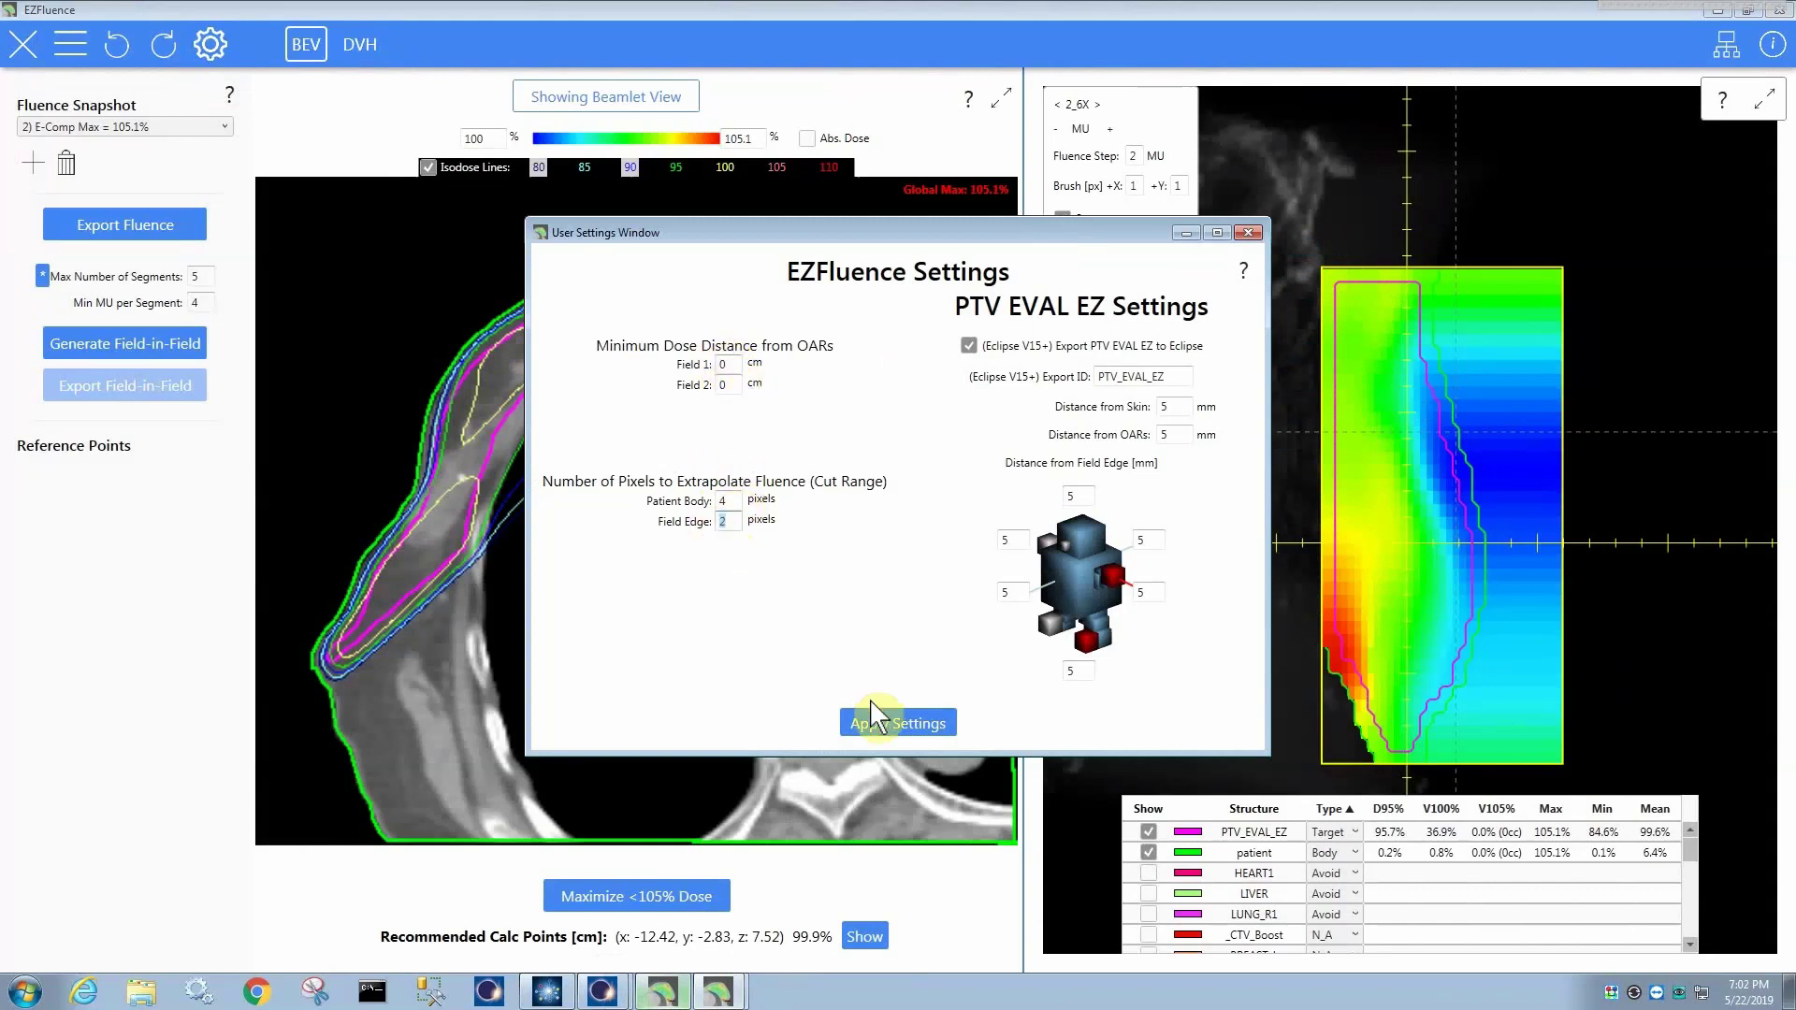
pyautogui.write('1')
pyautogui.click(895, 725)
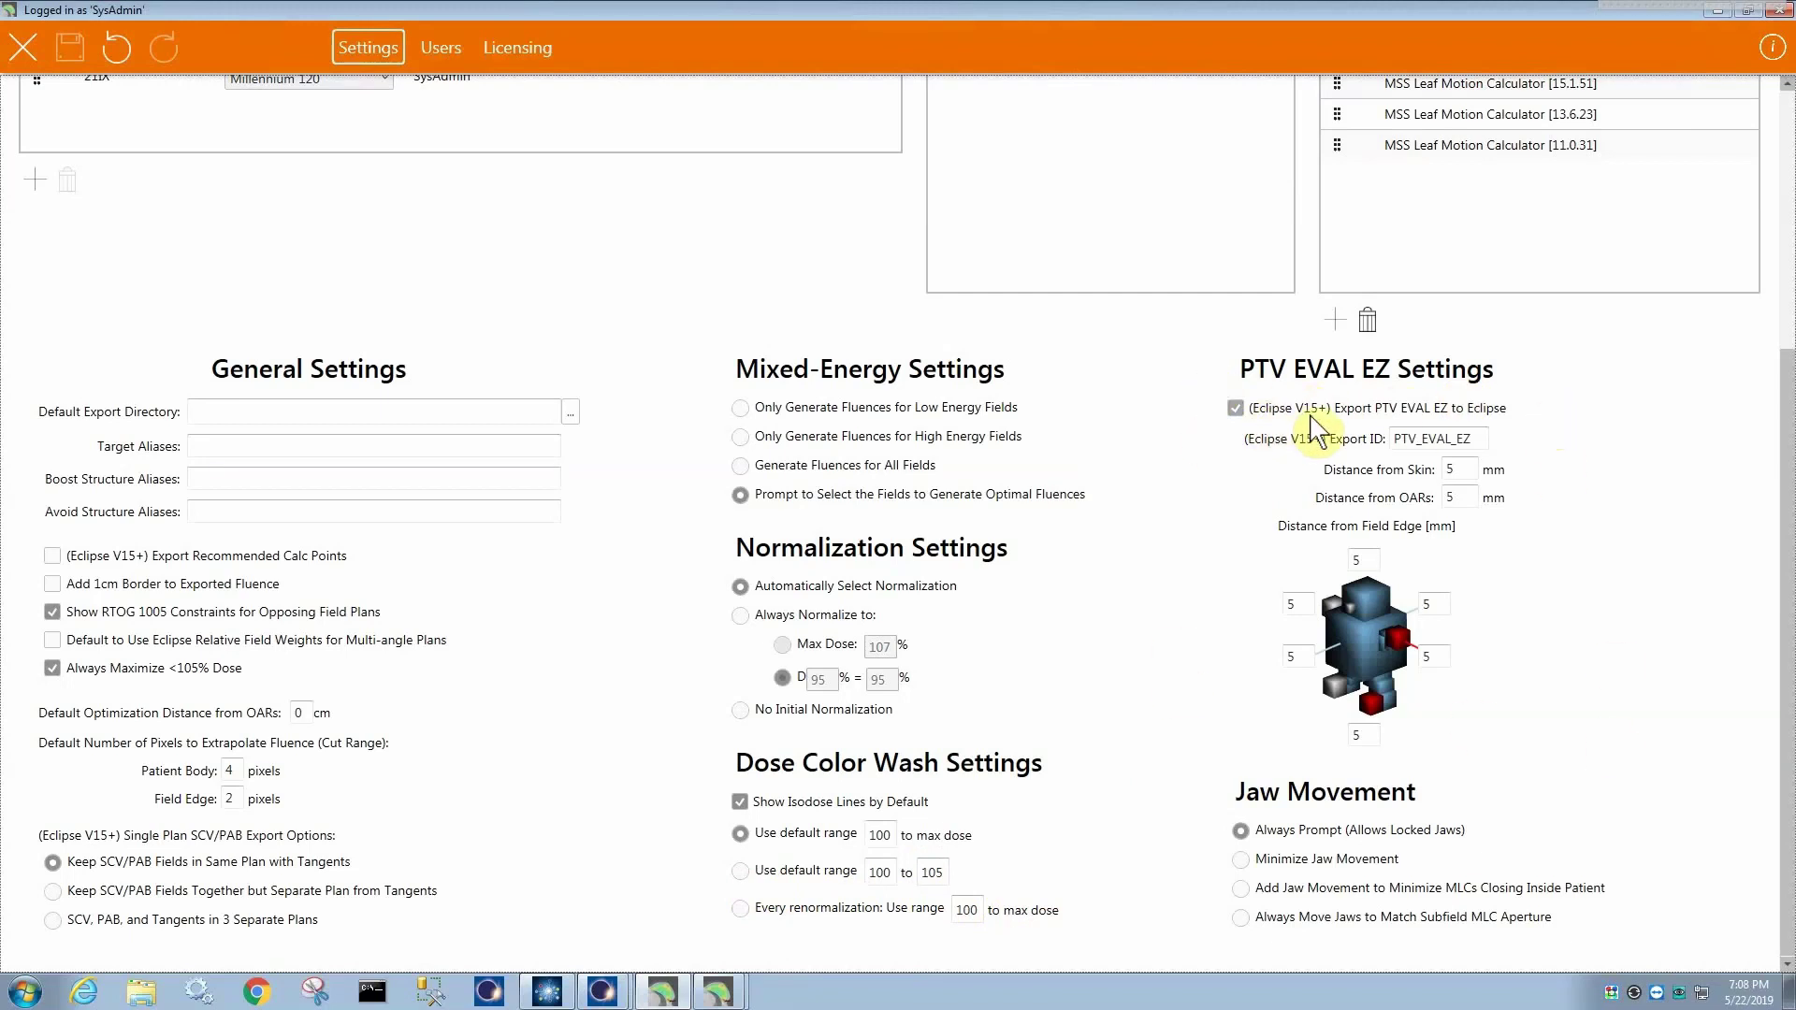
# - Review the PTV EVAL EZ export option, inspect the PTV_EVAL_EZ contour in the example plan, and return to the administrator settings
pyautogui.click(1235, 408)
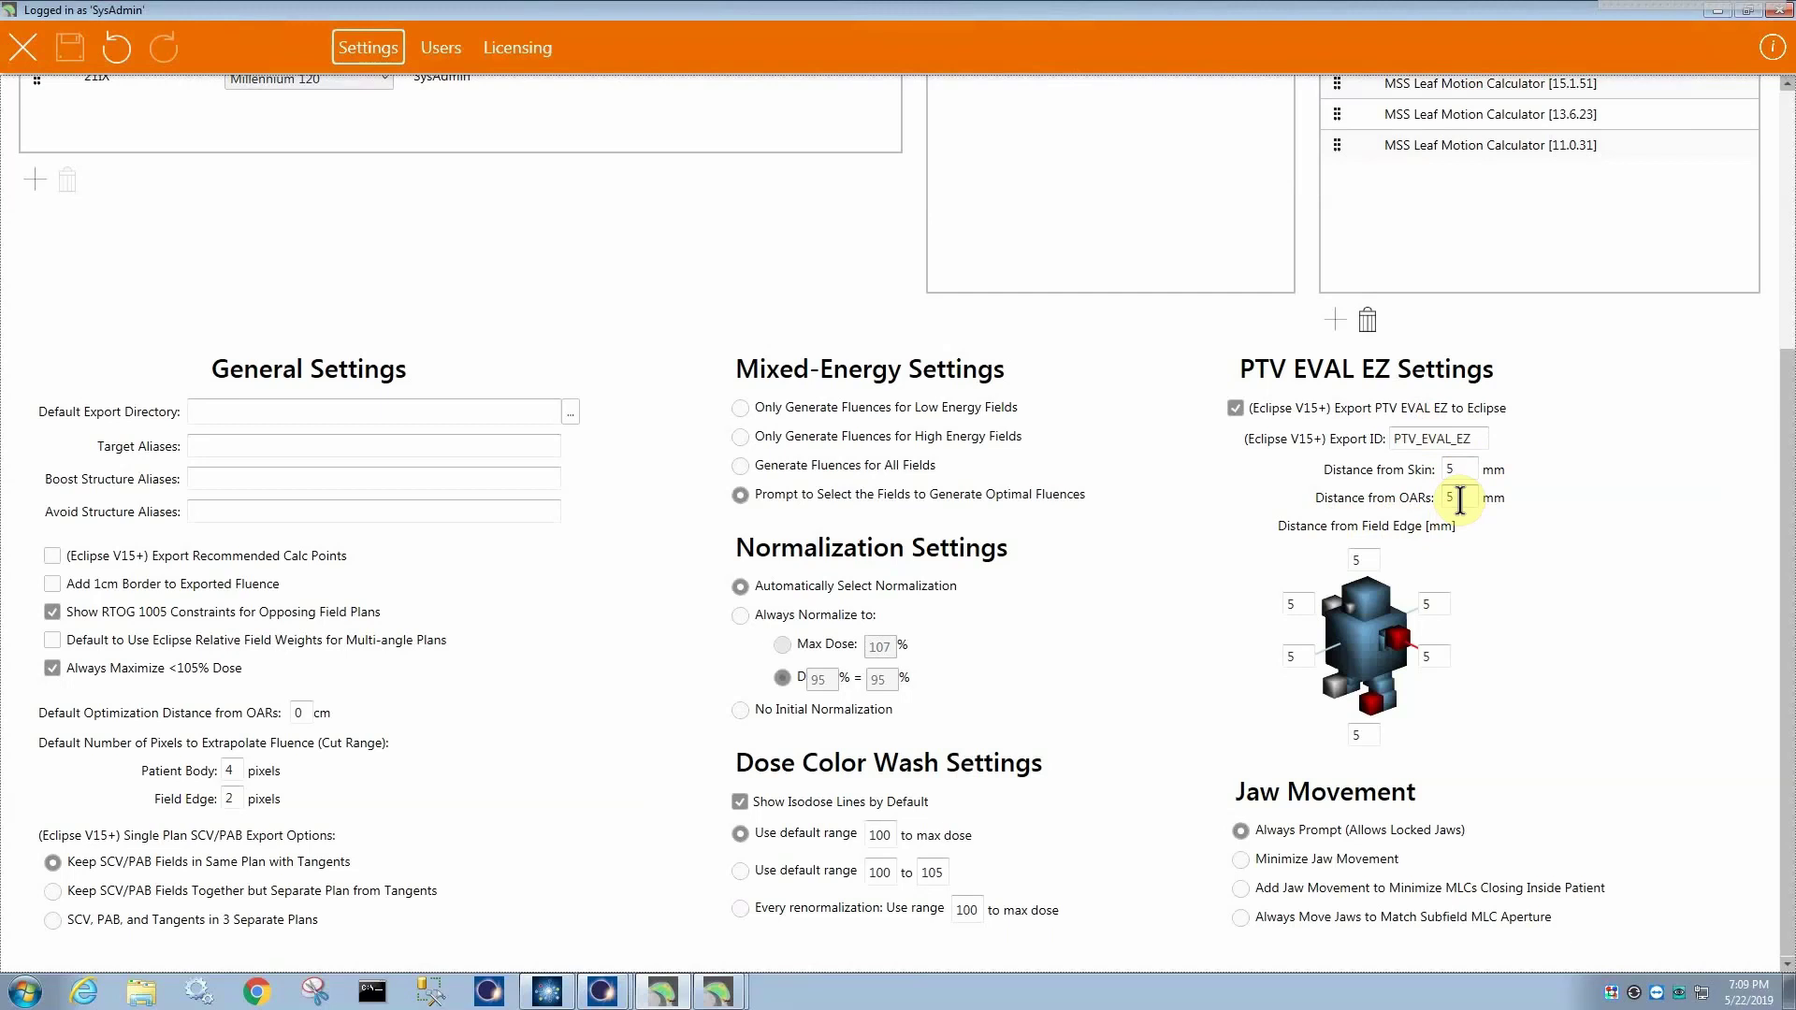
pyautogui.click(720, 991)
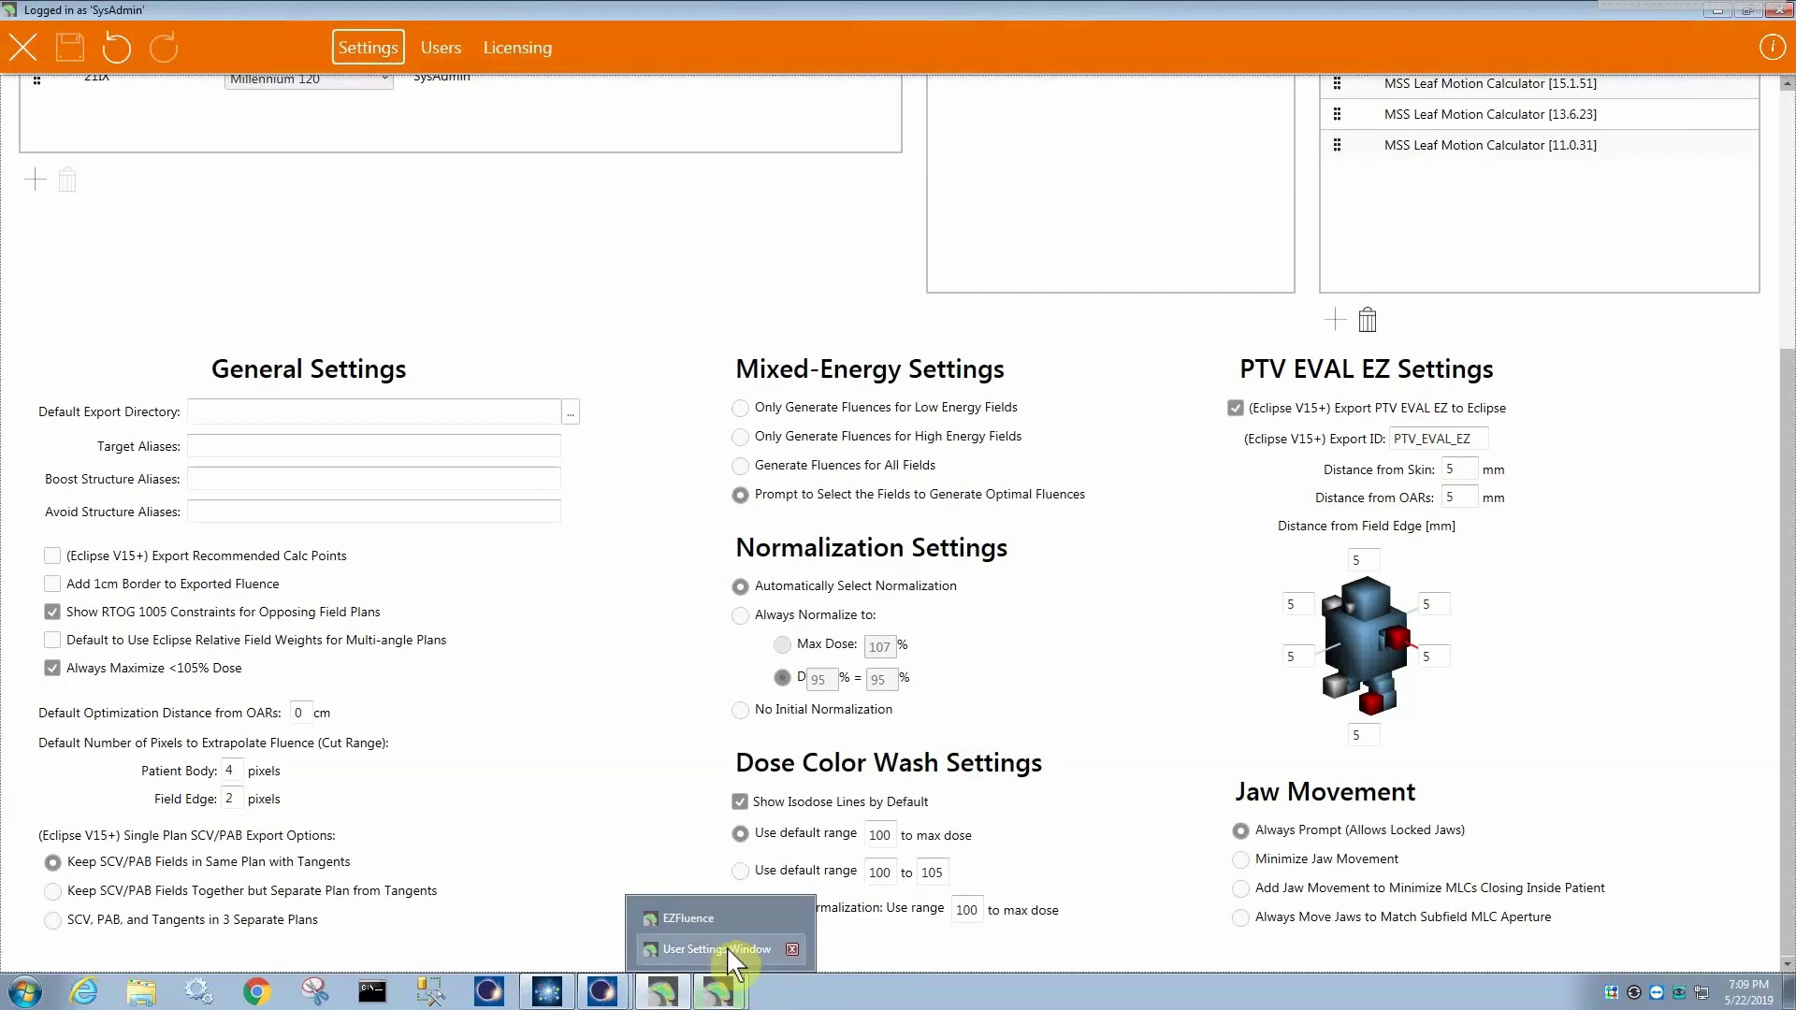
pyautogui.click(703, 920)
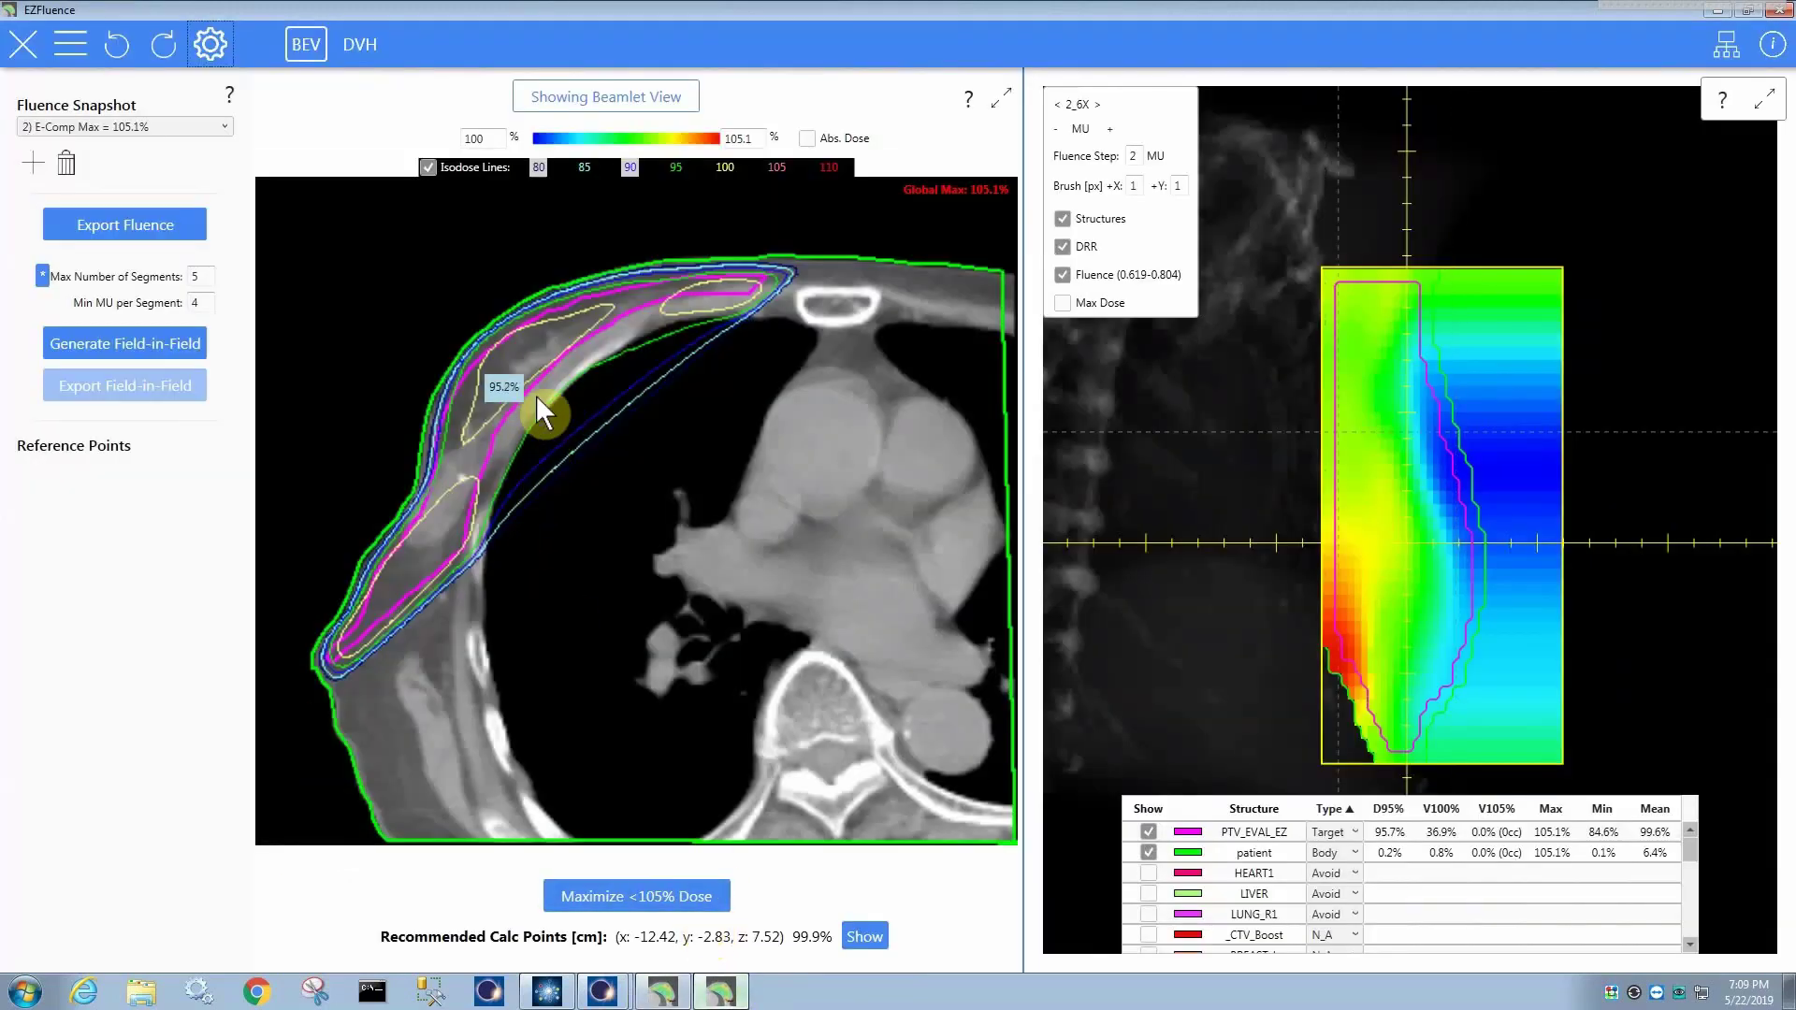
pyautogui.hotkey('alt', 'Tab')
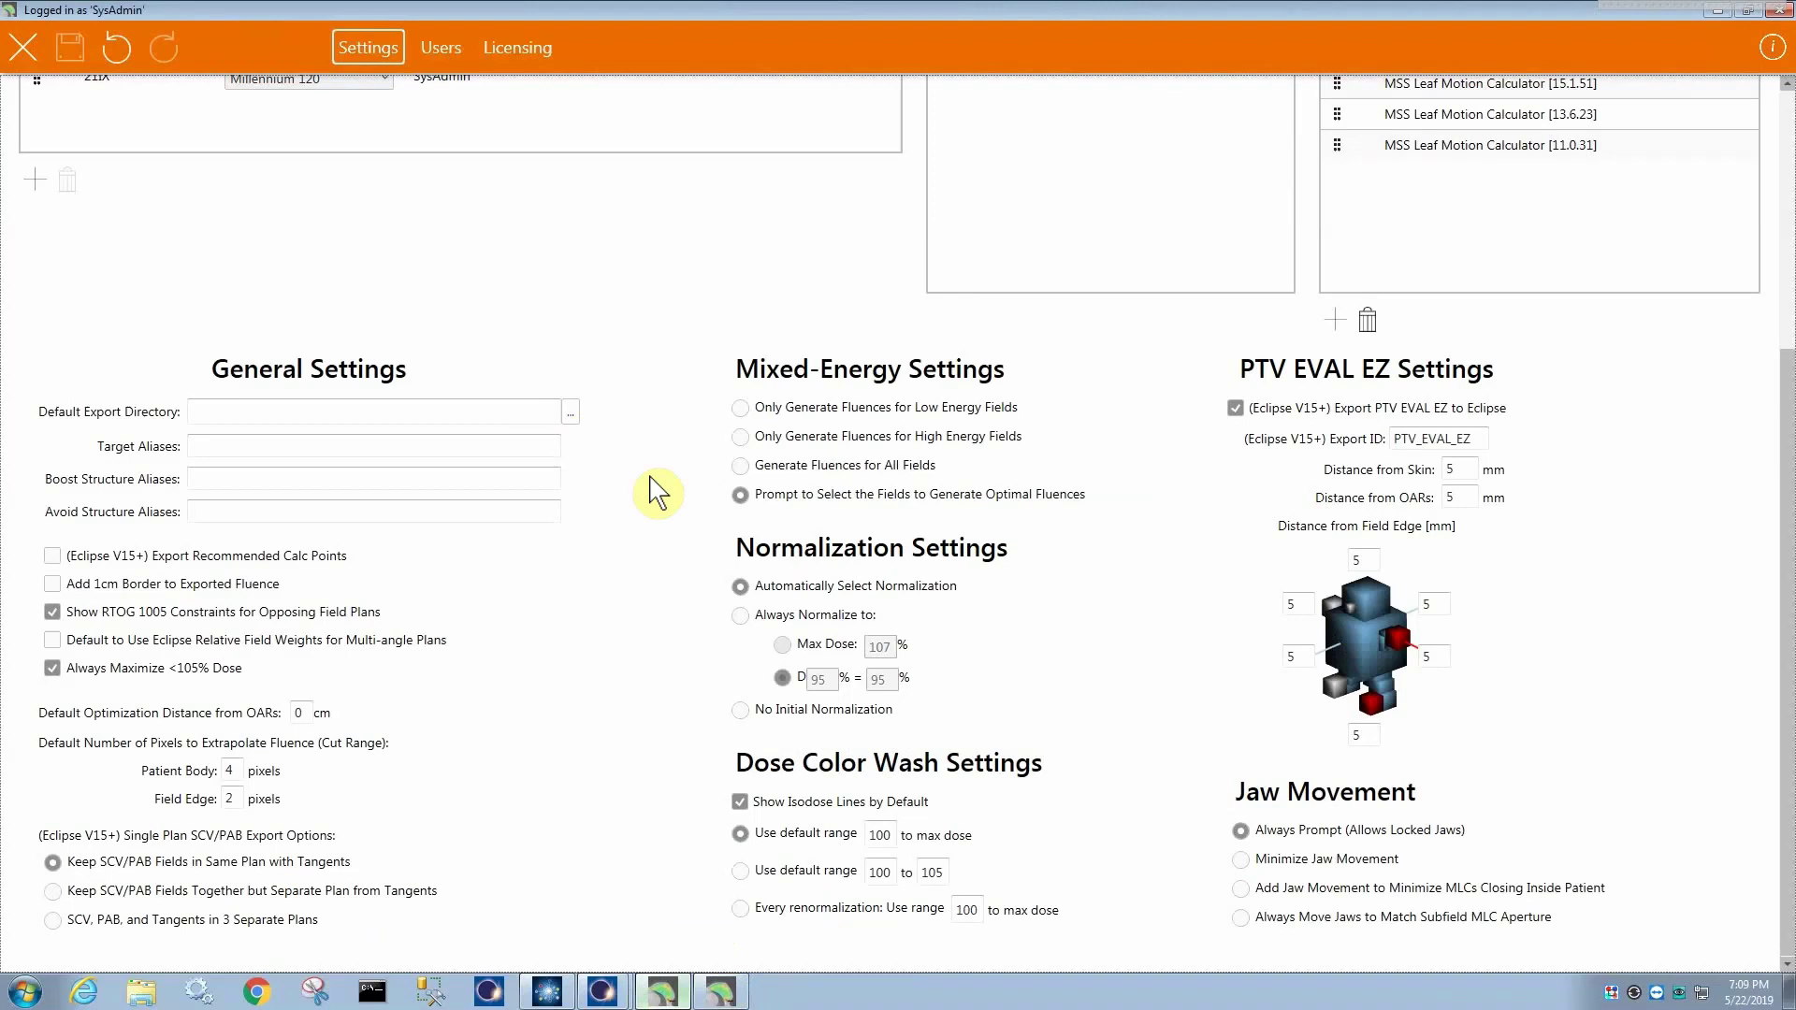